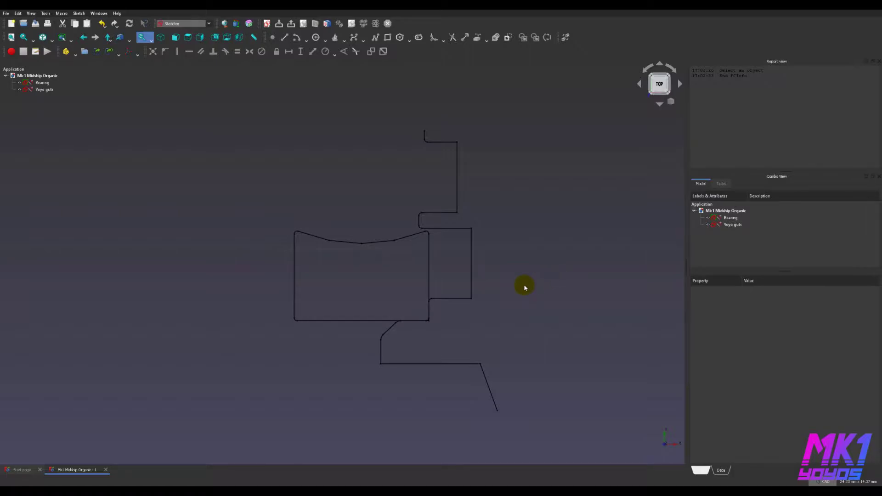
- Compare the Bearing and Yoyo guts sketches by highlighting each one alternately in the model
{"action": "mouse_move", "coordinate": [525, 288]}
{"action": "middle_mouse_down"}
{"action": "mouse_move", "coordinate": [535, 301]}
{"action": "mouse_move", "coordinate": [492, 277]}
{"action": "mouse_move", "coordinate": [500, 301]}
{"action": "mouse_move", "coordinate": [494, 293]}
{"action": "middle_mouse_up"}
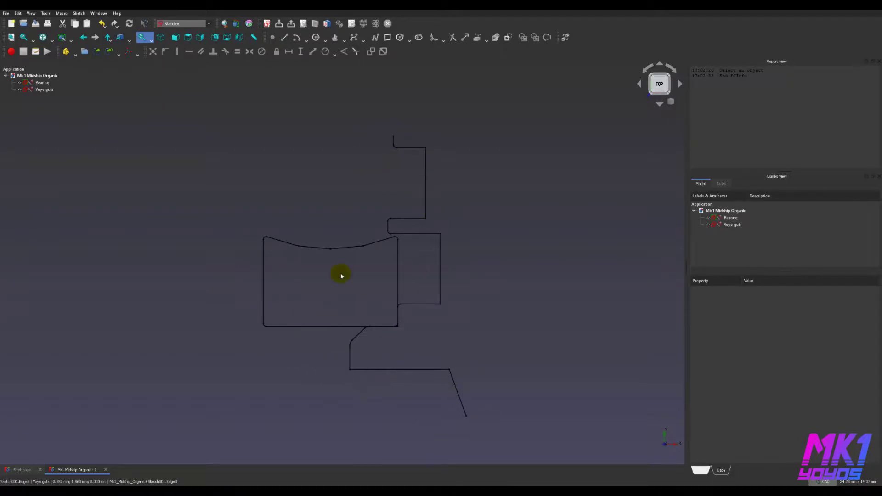
{"action": "left_click", "coordinate": [43, 89]}
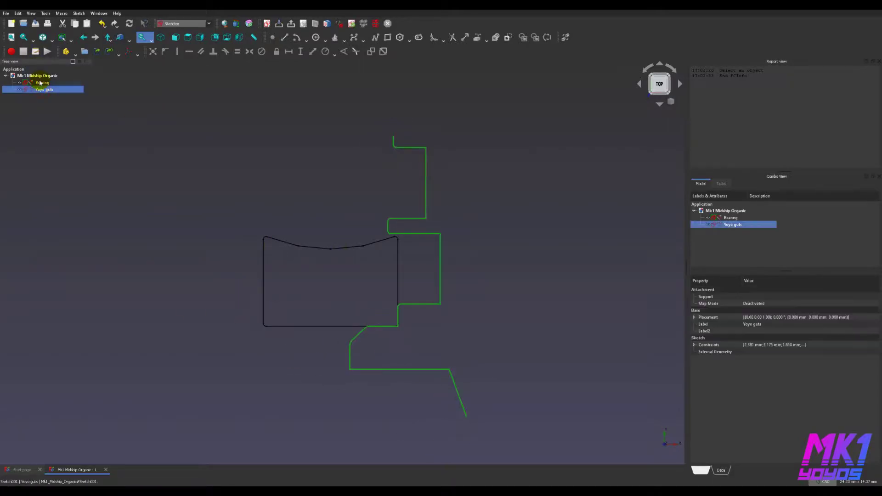
{"action": "left_click", "coordinate": [42, 82]}
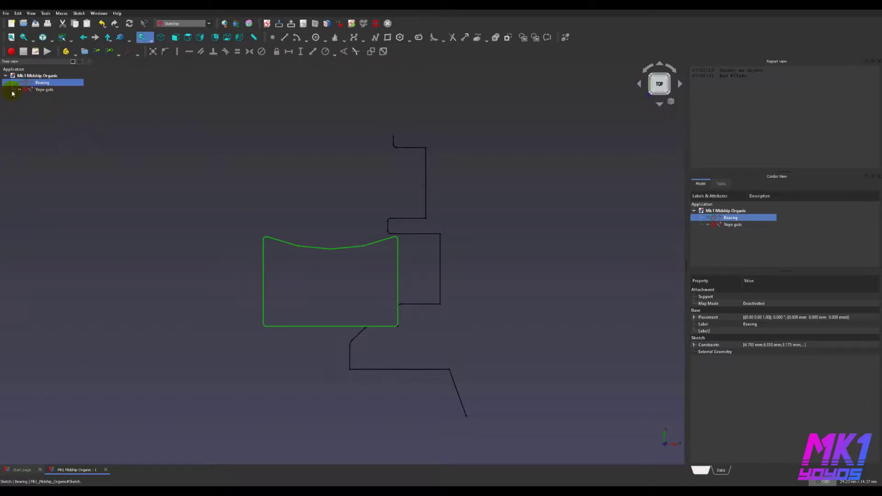
{"action": "left_click", "coordinate": [39, 90]}
{"action": "left_click", "coordinate": [42, 83]}
{"action": "left_click", "coordinate": [45, 90]}
{"action": "left_click", "coordinate": [45, 83]}
- Open the Bearing sketch for editing and examine its grooved upper profile, fillets, angles and dimensions
{"action": "double_click", "coordinate": [46, 84]}
{"action": "mouse_move", "coordinate": [311, 292]}
{"action": "middle_mouse_down"}
{"action": "mouse_move", "coordinate": [398, 265]}
{"action": "mouse_move", "coordinate": [397, 288]}
{"action": "middle_mouse_up"}
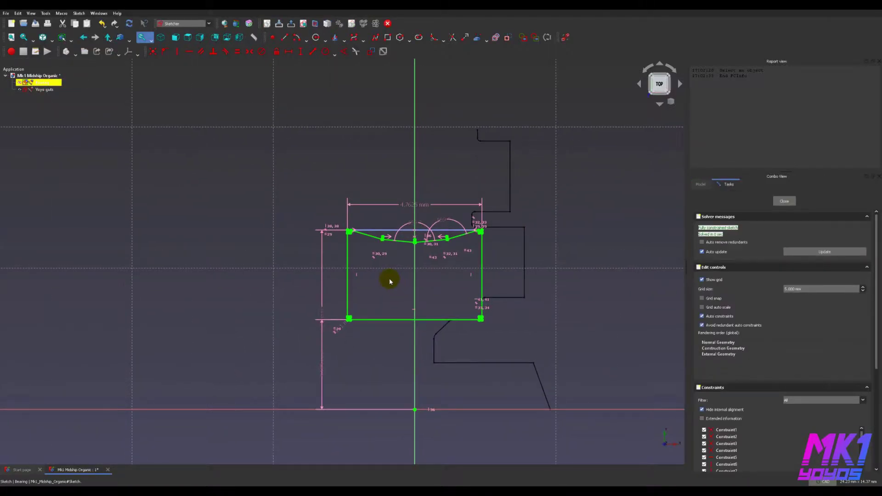
{"action": "scroll", "coordinate": [414, 291], "scroll_direction": "up", "scroll_amount": 3}
{"action": "scroll", "coordinate": [414, 294], "scroll_direction": "up", "scroll_amount": 1}
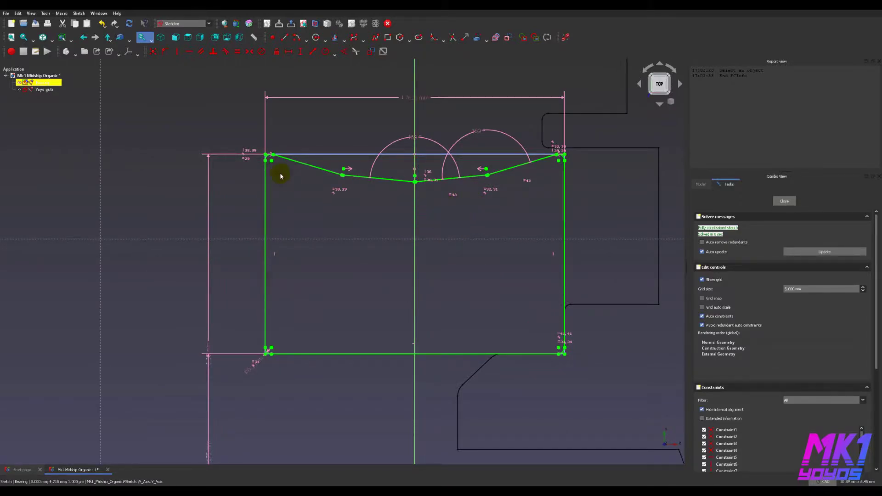
{"action": "scroll", "coordinate": [250, 155], "scroll_direction": "up", "scroll_amount": 4}
{"action": "middle_click_drag", "start_coordinate": [512, 284], "coordinate": [245, 221]}
{"action": "scroll", "coordinate": [353, 220], "scroll_direction": "down", "scroll_amount": 1}
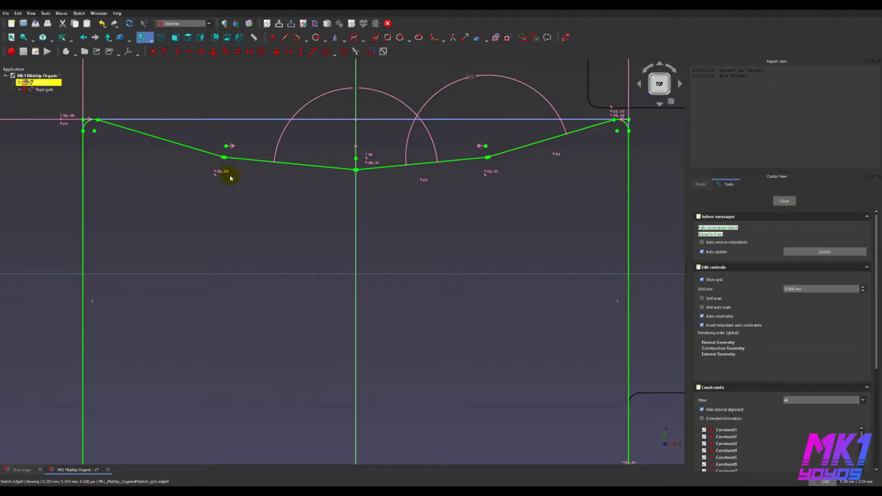
{"action": "scroll", "coordinate": [298, 219], "scroll_direction": "down", "scroll_amount": 5}
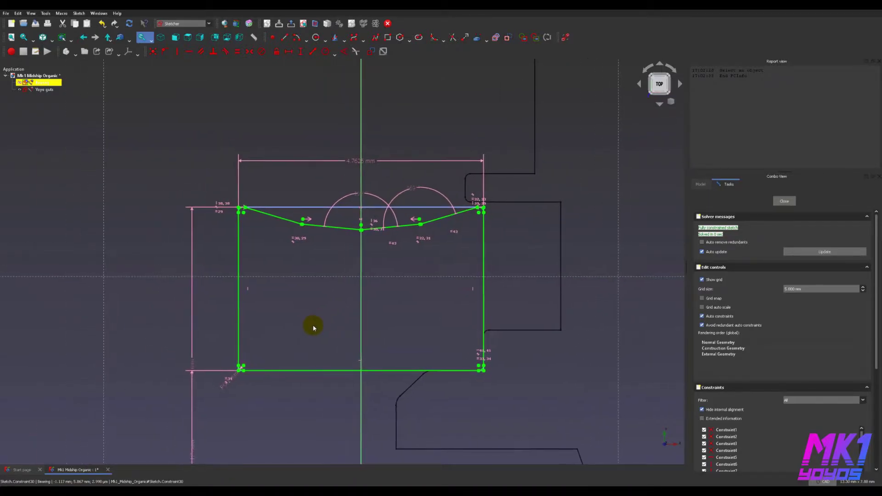
{"action": "mouse_move", "coordinate": [315, 331]}
{"action": "middle_mouse_down"}
{"action": "mouse_move", "coordinate": [320, 342]}
{"action": "mouse_move", "coordinate": [322, 304]}
{"action": "middle_mouse_up"}
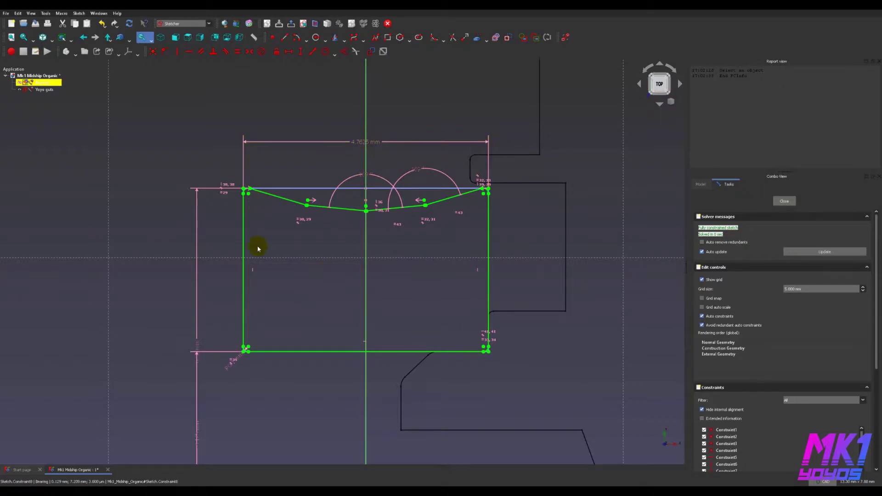
{"action": "mouse_move", "coordinate": [298, 363]}
{"action": "middle_mouse_down"}
{"action": "mouse_move", "coordinate": [379, 307]}
{"action": "mouse_move", "coordinate": [381, 282]}
{"action": "middle_mouse_up"}
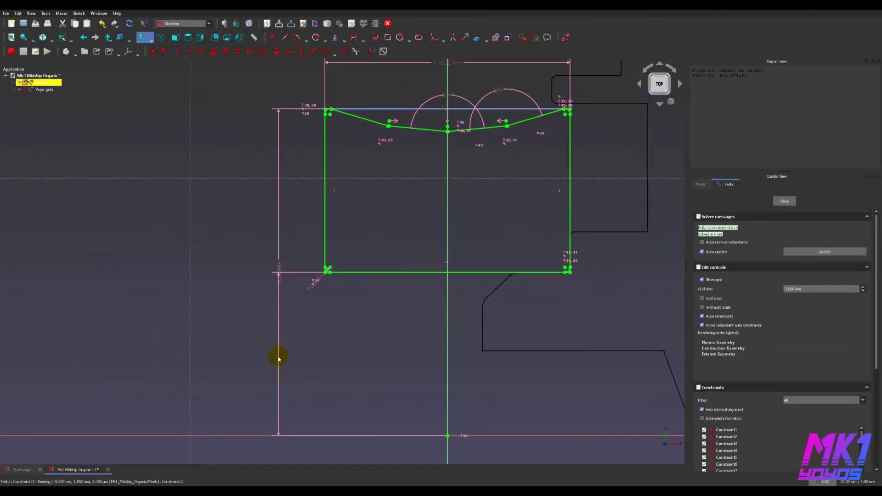
- Separate the two overlapping height dimensions, move the width dimension closer to the bearing profile, and close the sketch
{"action": "left_click", "coordinate": [288, 357]}
{"action": "mouse_move", "coordinate": [280, 358]}
{"action": "left_mouse_down"}
{"action": "mouse_move", "coordinate": [270, 355]}
{"action": "mouse_move", "coordinate": [258, 299]}
{"action": "mouse_move", "coordinate": [339, 339]}
{"action": "mouse_move", "coordinate": [289, 354]}
{"action": "left_mouse_up"}
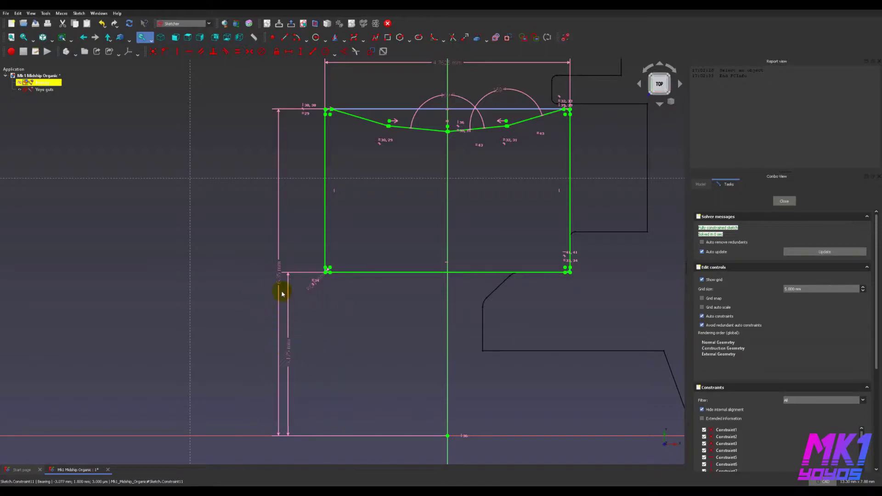
{"action": "mouse_move", "coordinate": [277, 281]}
{"action": "left_mouse_down"}
{"action": "mouse_move", "coordinate": [268, 242]}
{"action": "mouse_move", "coordinate": [256, 246]}
{"action": "mouse_move", "coordinate": [268, 252]}
{"action": "left_mouse_up"}
{"action": "middle_click_drag", "start_coordinate": [386, 183], "coordinate": [392, 216]}
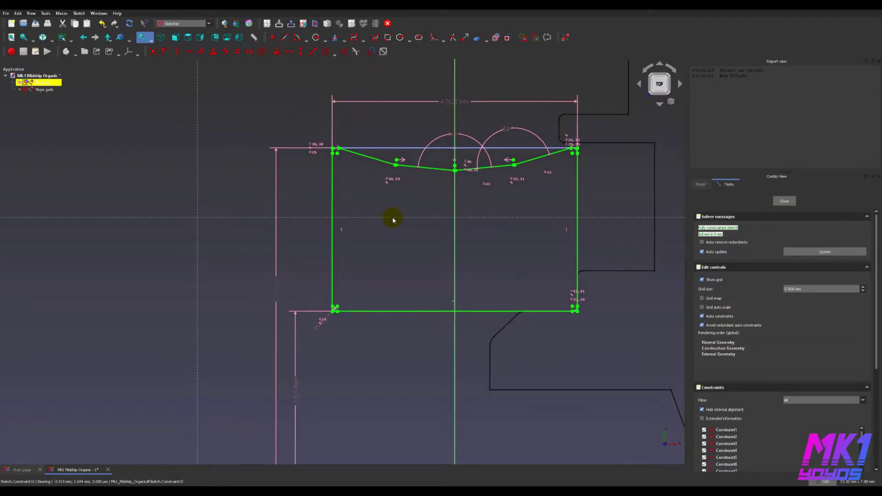
{"action": "left_click_drag", "start_coordinate": [425, 108], "coordinate": [408, 120]}
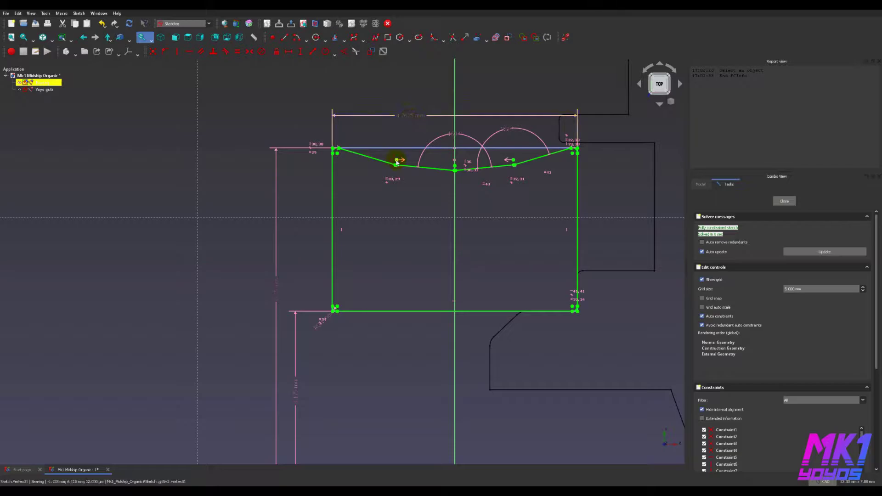
{"action": "left_click_drag", "start_coordinate": [412, 122], "coordinate": [413, 122]}
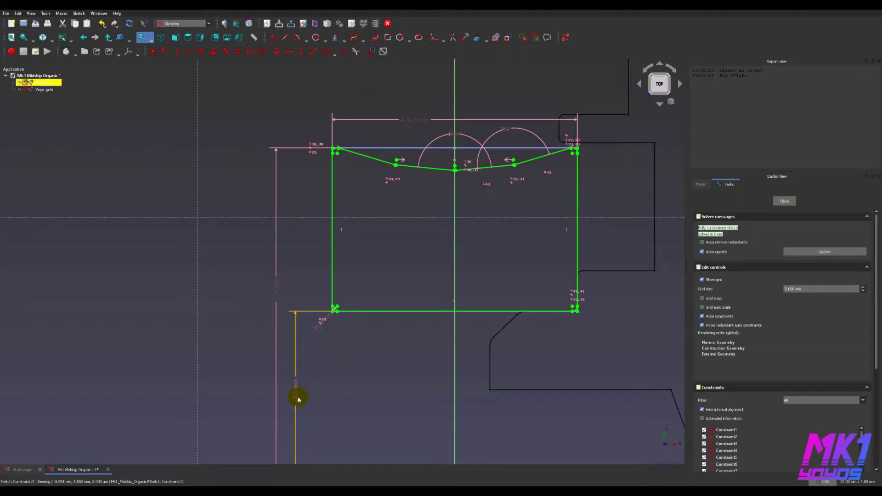
{"action": "mouse_move", "coordinate": [343, 402]}
{"action": "middle_mouse_down"}
{"action": "mouse_move", "coordinate": [367, 308]}
{"action": "mouse_move", "coordinate": [351, 352]}
{"action": "middle_mouse_up"}
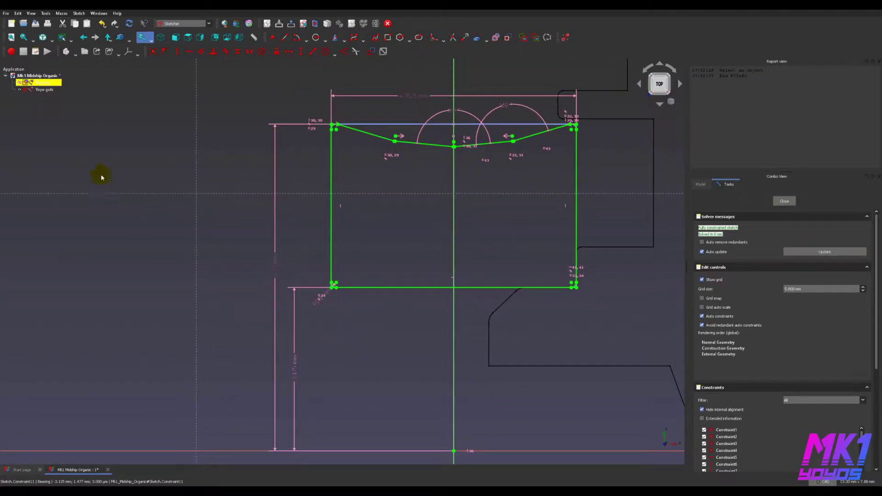
{"action": "left_click", "coordinate": [783, 202]}
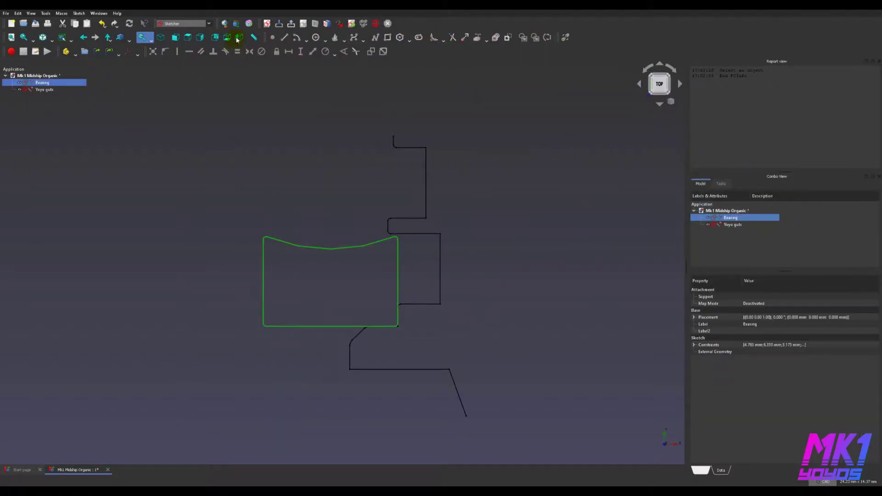
- In the Part workbench, revolve the Bearing sketch 360° around the X axis as a solid
{"action": "left_click", "coordinate": [177, 24]}
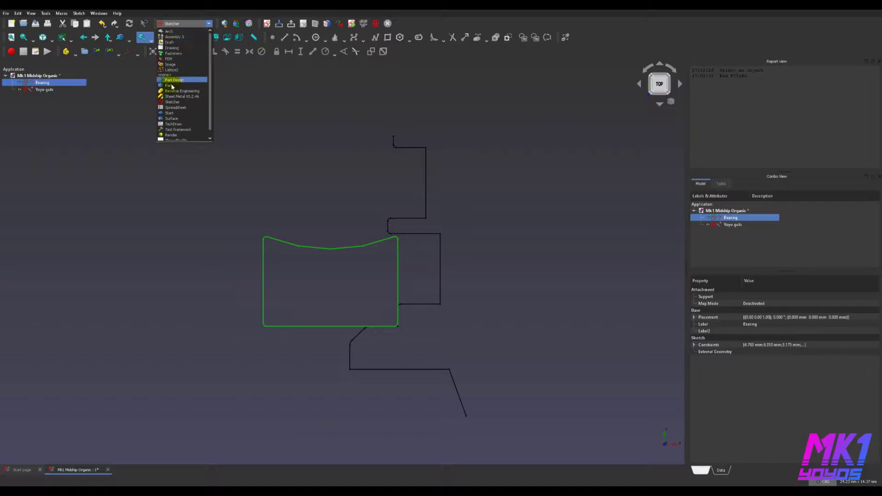
{"action": "left_click", "coordinate": [170, 85]}
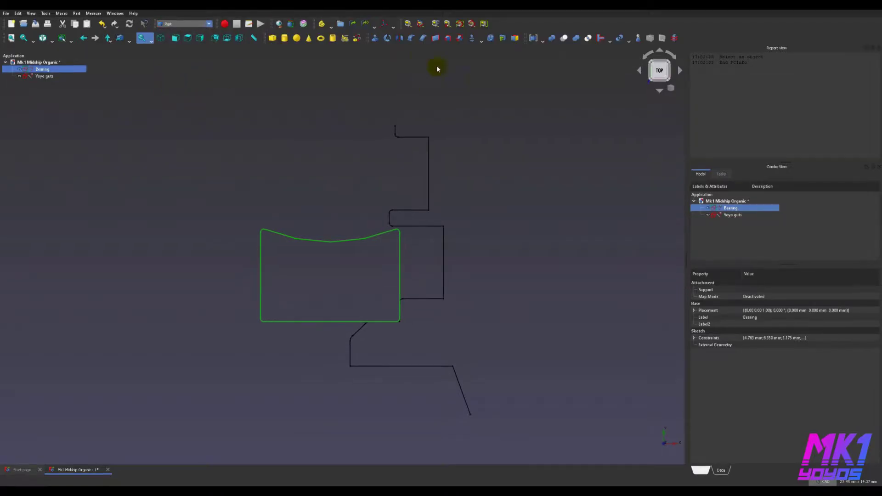
{"action": "left_click", "coordinate": [388, 39]}
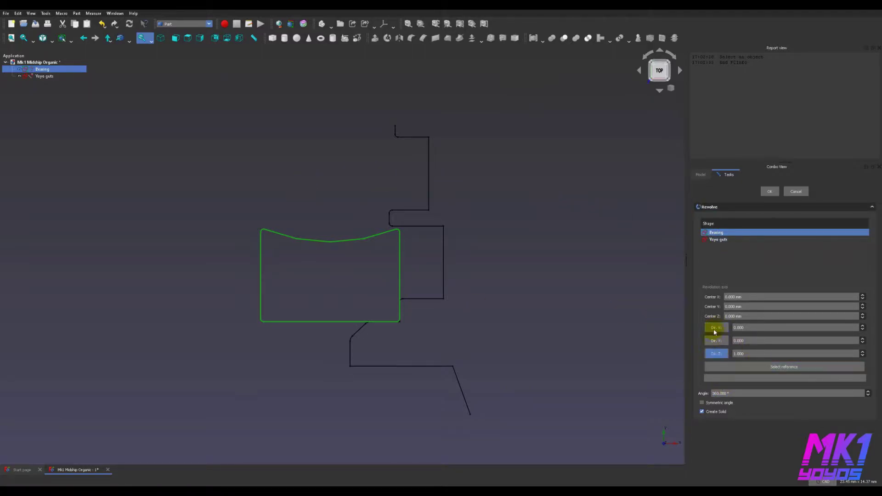
{"action": "left_click", "coordinate": [769, 191]}
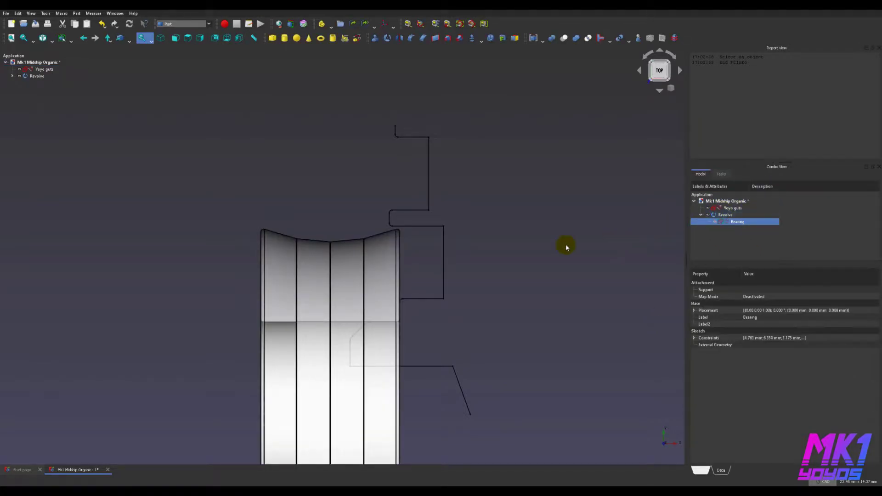
{"action": "left_click", "coordinate": [551, 266]}
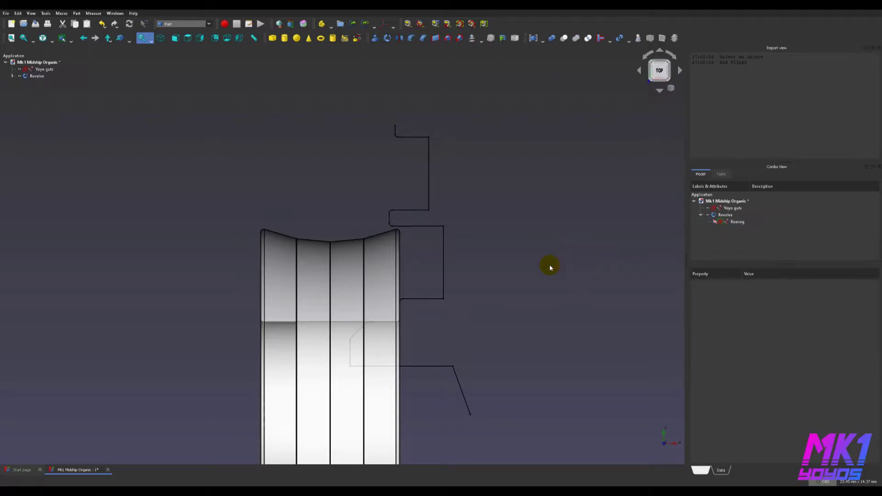
- Display the revolved bearing shaded without edge lines, inspect it in 3D, and restore the top view
{"action": "key", "text": "0"}
{"action": "middle_click_drag", "start_coordinate": [432, 372], "coordinate": [584, 81]}
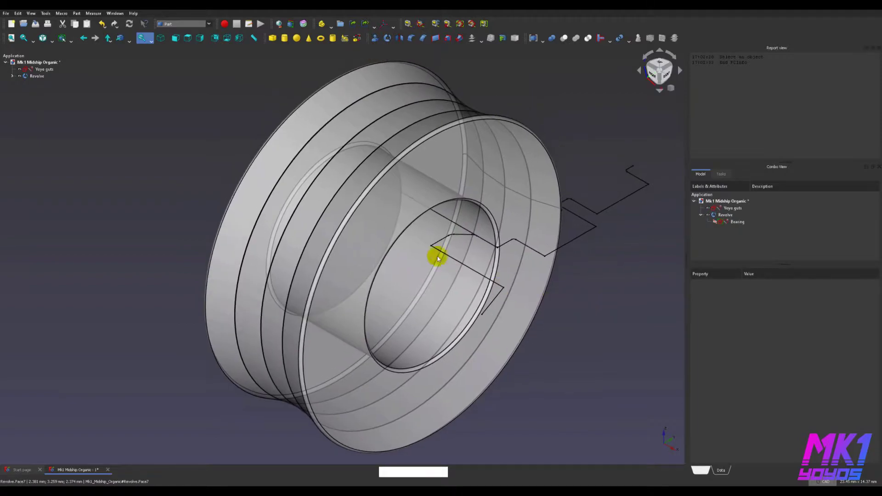
{"action": "key", "text": "v"}
{"action": "key", "text": "6"}
{"action": "scroll", "coordinate": [579, 354], "scroll_direction": "down", "scroll_amount": 3}
{"action": "middle_click_drag", "start_coordinate": [588, 336], "coordinate": [805, 395]}
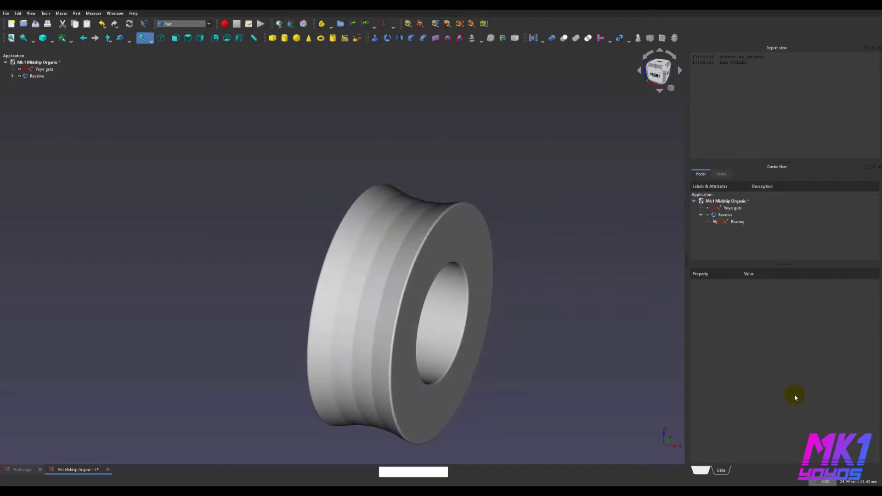
{"action": "middle_click_drag", "start_coordinate": [533, 364], "coordinate": [525, 319], "text": "shift"}
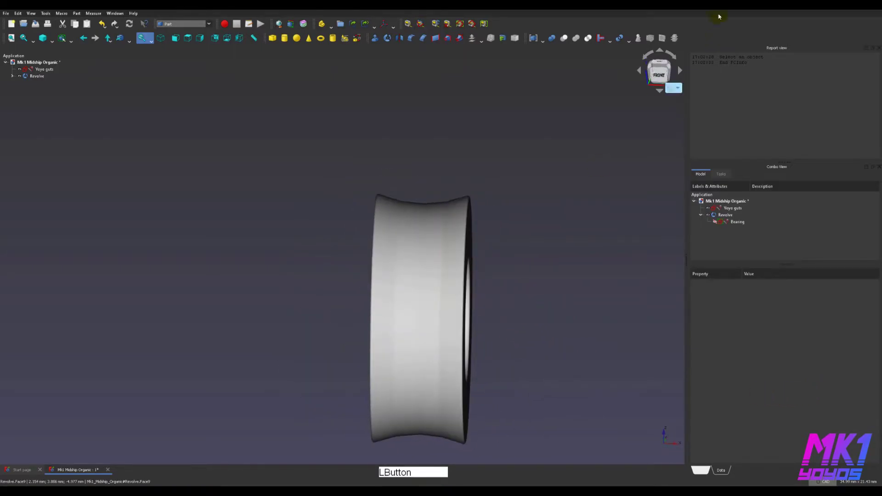
{"action": "left_click", "coordinate": [659, 65]}
{"action": "middle_click_drag", "start_coordinate": [526, 329], "coordinate": [509, 275]}
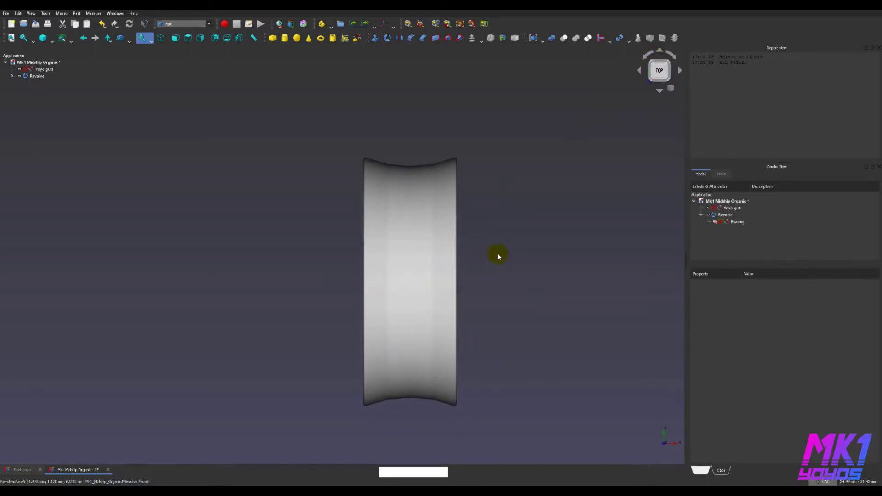
{"action": "left_click", "coordinate": [518, 262]}
- Open the Yoyo guts sketch for editing and section the view at the sketch plane
{"action": "left_click", "coordinate": [41, 68]}
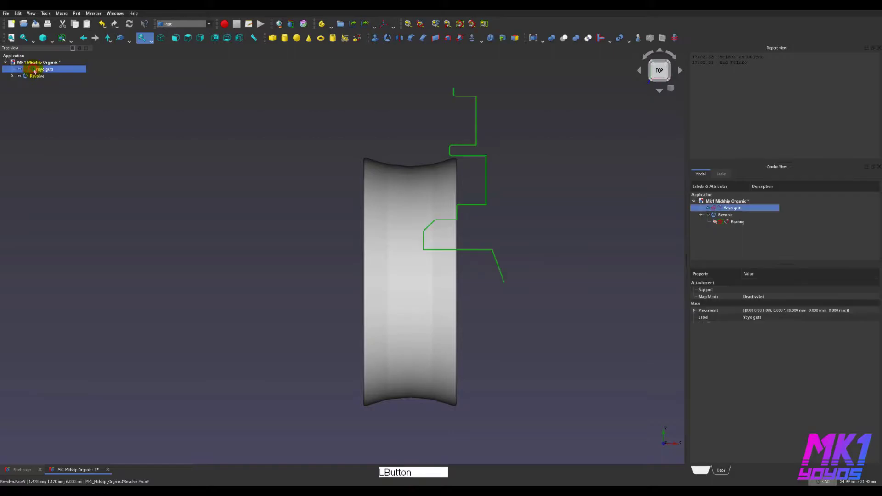
{"action": "double_click", "coordinate": [40, 69]}
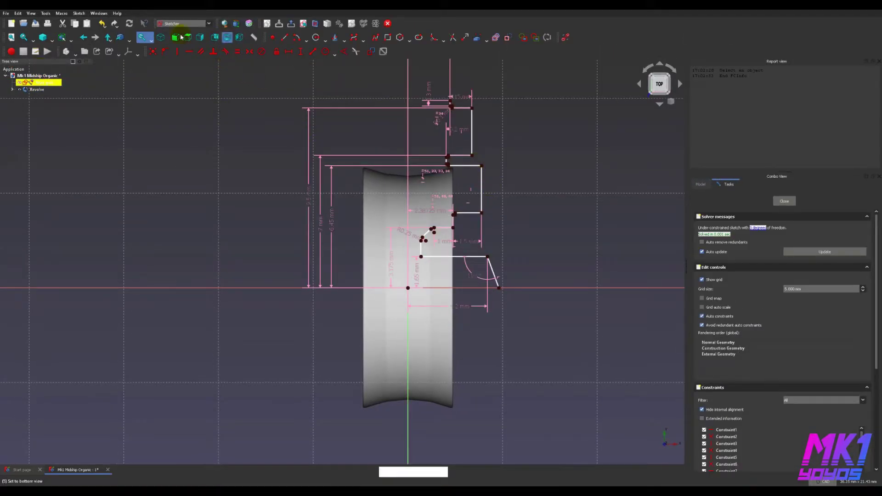
{"action": "left_click", "coordinate": [316, 24]}
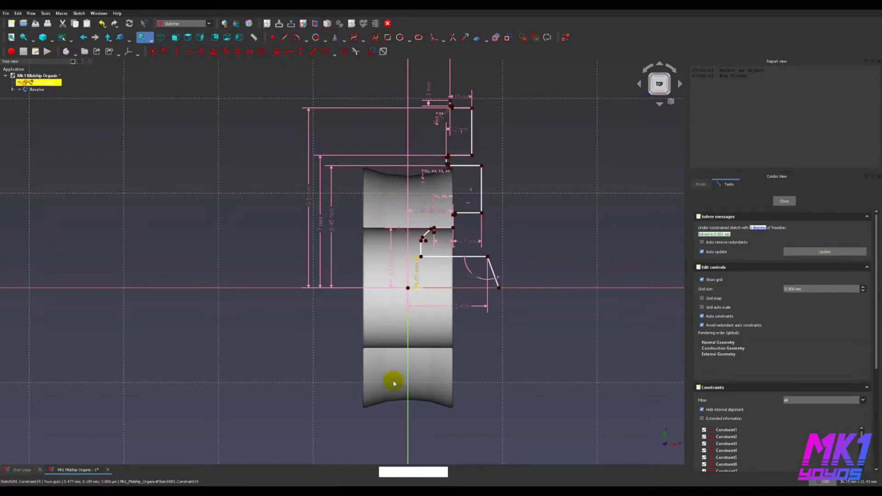
{"action": "middle_click_drag", "start_coordinate": [539, 302], "coordinate": [548, 350]}
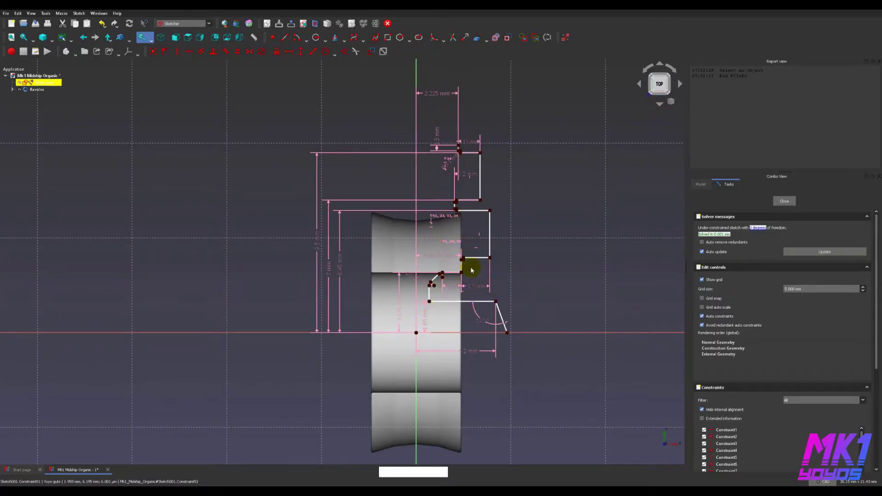
- Hide the revolved bearing and reopen the Yoyo guts sketch for editing with its full profile in view
{"action": "left_click", "coordinate": [21, 90]}
{"action": "left_click", "coordinate": [20, 90]}
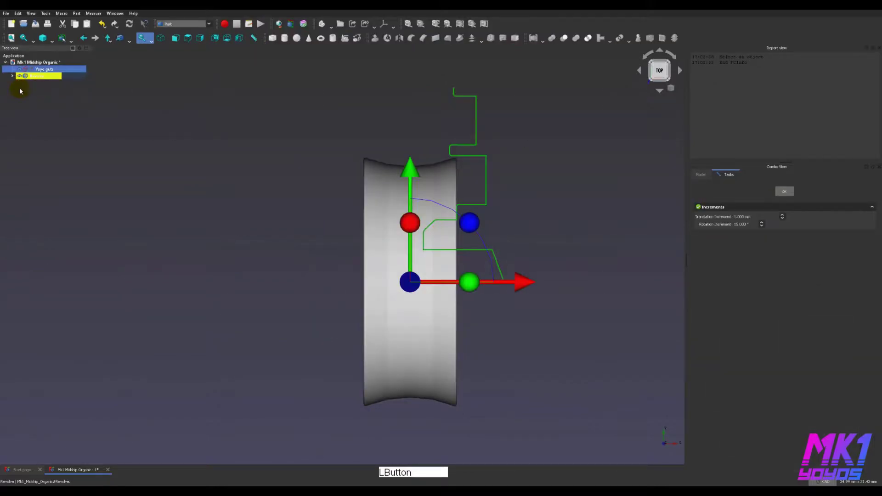
{"action": "left_click", "coordinate": [784, 191]}
{"action": "double_click", "coordinate": [41, 69]}
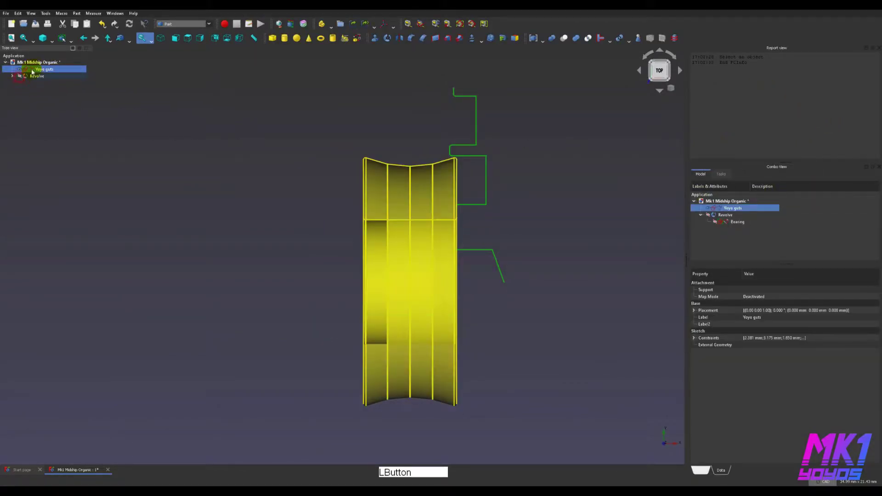
{"action": "mouse_move", "coordinate": [498, 105]}
{"action": "middle_mouse_down"}
{"action": "mouse_move", "coordinate": [563, 212]}
{"action": "mouse_move", "coordinate": [519, 239]}
{"action": "middle_mouse_up"}
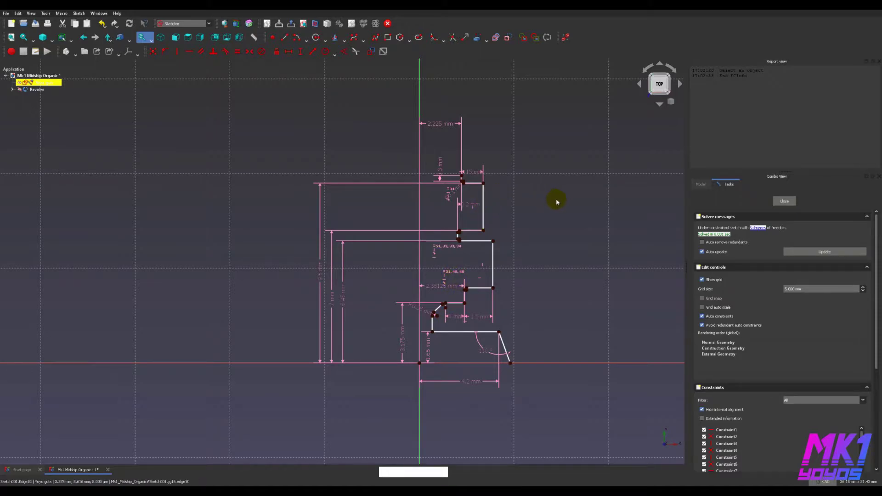
- Draw a horizontal construction line above the guts profile and a vertical construction line running down from its outer end
{"action": "mouse_move", "coordinate": [512, 194]}
{"action": "middle_mouse_down"}
{"action": "mouse_move", "coordinate": [512, 253]}
{"action": "mouse_move", "coordinate": [511, 232]}
{"action": "mouse_move", "coordinate": [478, 227]}
{"action": "mouse_move", "coordinate": [477, 193]}
{"action": "mouse_move", "coordinate": [419, 195]}
{"action": "mouse_move", "coordinate": [368, 221]}
{"action": "mouse_move", "coordinate": [417, 220]}
{"action": "mouse_move", "coordinate": [409, 213]}
{"action": "mouse_move", "coordinate": [368, 217]}
{"action": "mouse_move", "coordinate": [375, 224]}
{"action": "middle_mouse_up"}
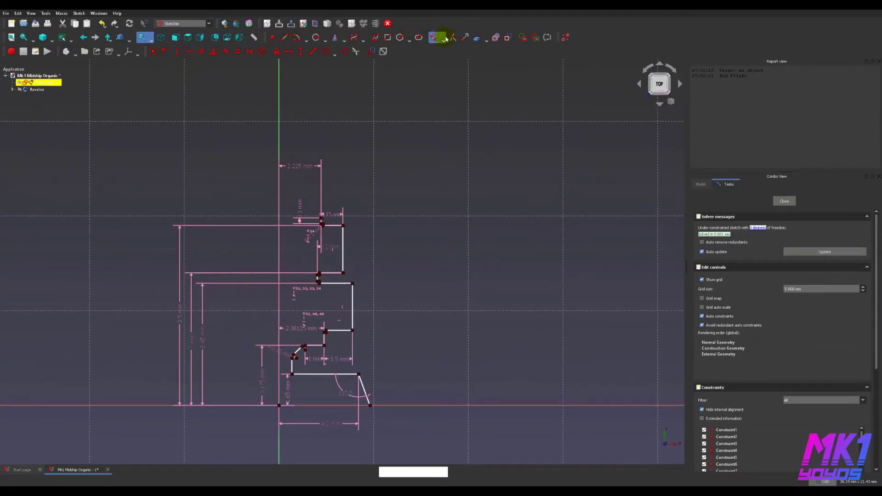
{"action": "middle_click_drag", "start_coordinate": [340, 107], "coordinate": [344, 172]}
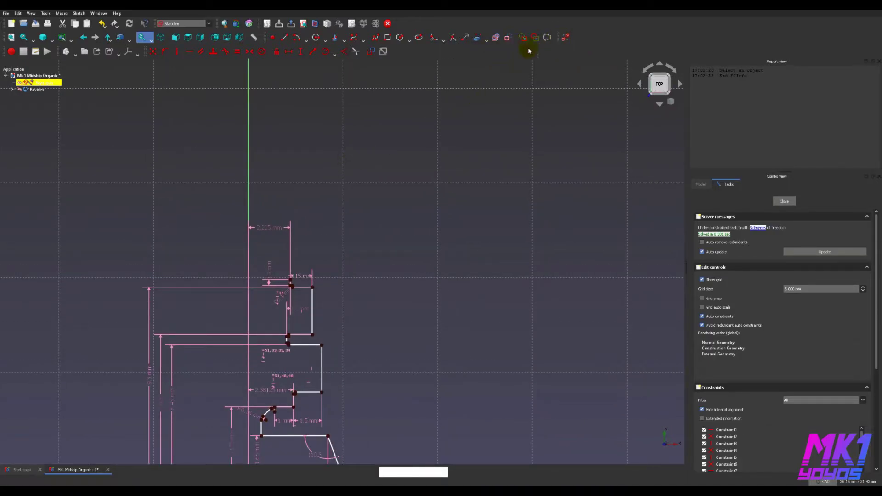
{"action": "left_click", "coordinate": [509, 38]}
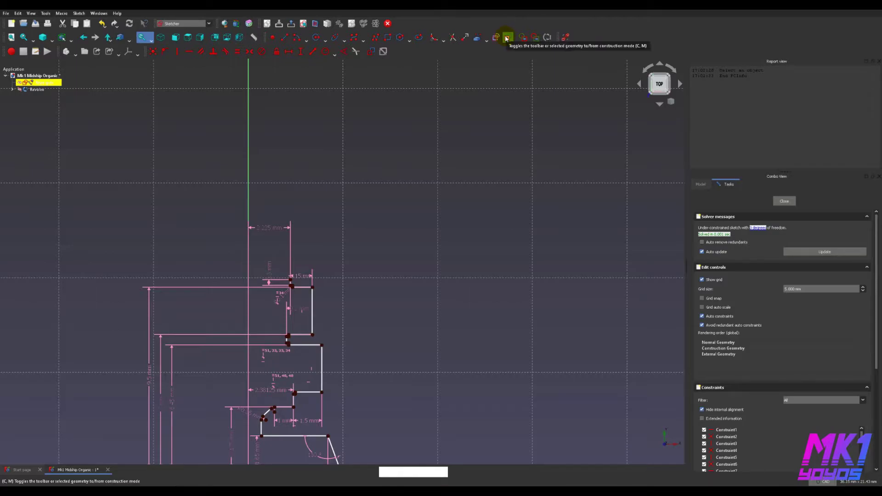
{"action": "left_click", "coordinate": [300, 51]}
{"action": "middle_click_drag", "start_coordinate": [407, 131], "coordinate": [400, 202]}
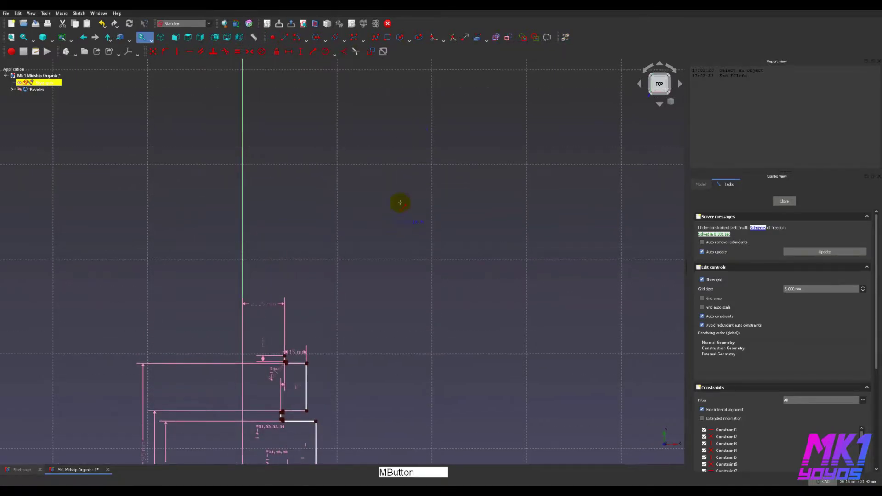
{"action": "left_click", "coordinate": [371, 167]}
{"action": "left_click", "coordinate": [505, 167]}
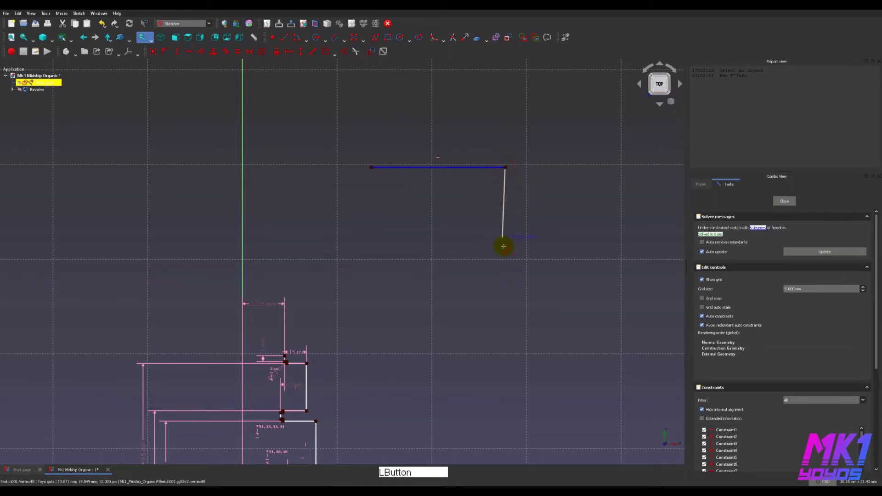
{"action": "left_click", "coordinate": [505, 251]}
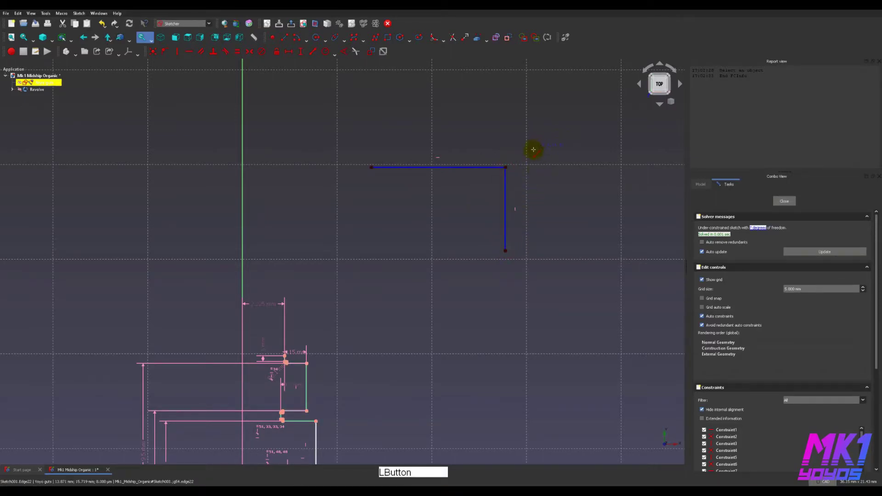
- Move the construction lines' shared corner to about 15.2 mm across and 20.2 mm up, and lock it with clearly placed dimensions
{"action": "mouse_move", "coordinate": [506, 168]}
{"action": "left_mouse_down"}
{"action": "mouse_move", "coordinate": [516, 152]}
{"action": "mouse_move", "coordinate": [538, 144]}
{"action": "mouse_move", "coordinate": [522, 173]}
{"action": "mouse_move", "coordinate": [530, 159]}
{"action": "left_mouse_up"}
{"action": "left_click", "coordinate": [482, 190]}
{"action": "left_click", "coordinate": [529, 160]}
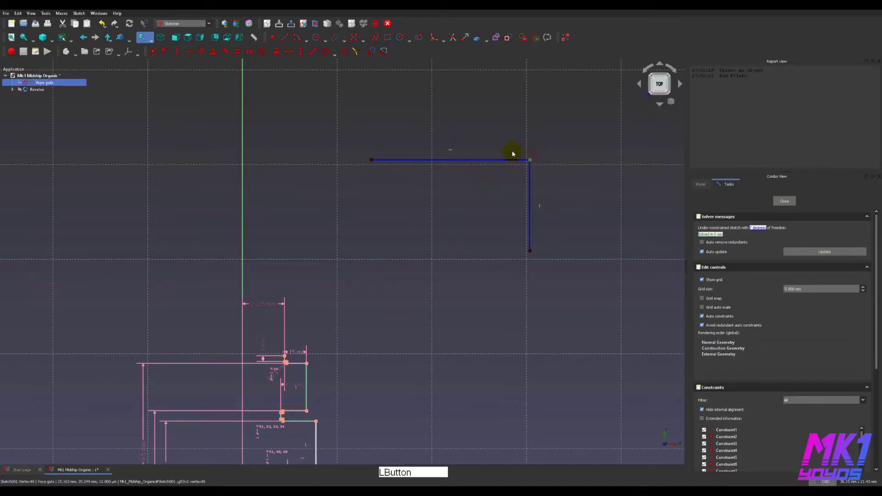
{"action": "left_click", "coordinate": [276, 51]}
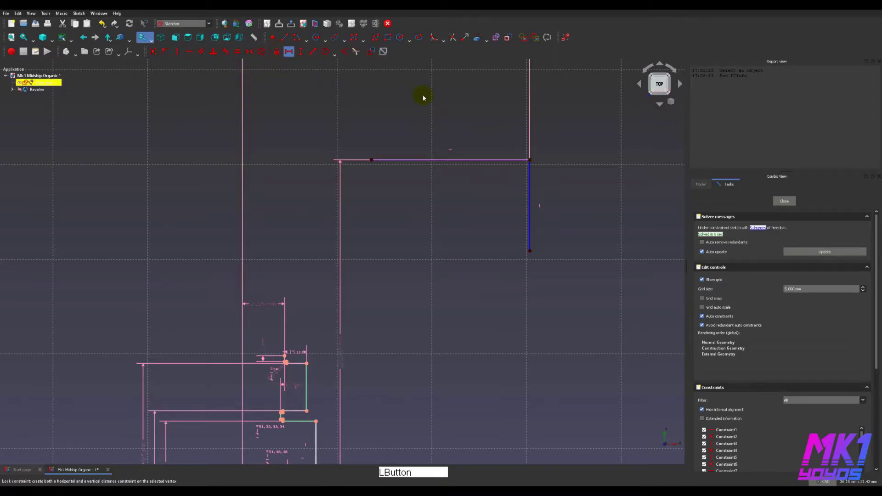
{"action": "left_click_drag", "start_coordinate": [343, 354], "coordinate": [590, 355]}
{"action": "middle_click_drag", "start_coordinate": [567, 244], "coordinate": [541, 377]}
{"action": "left_click_drag", "start_coordinate": [366, 111], "coordinate": [365, 265]}
{"action": "mouse_move", "coordinate": [407, 366]}
{"action": "middle_mouse_down"}
{"action": "mouse_move", "coordinate": [435, 222]}
{"action": "mouse_move", "coordinate": [410, 235]}
{"action": "middle_mouse_up"}
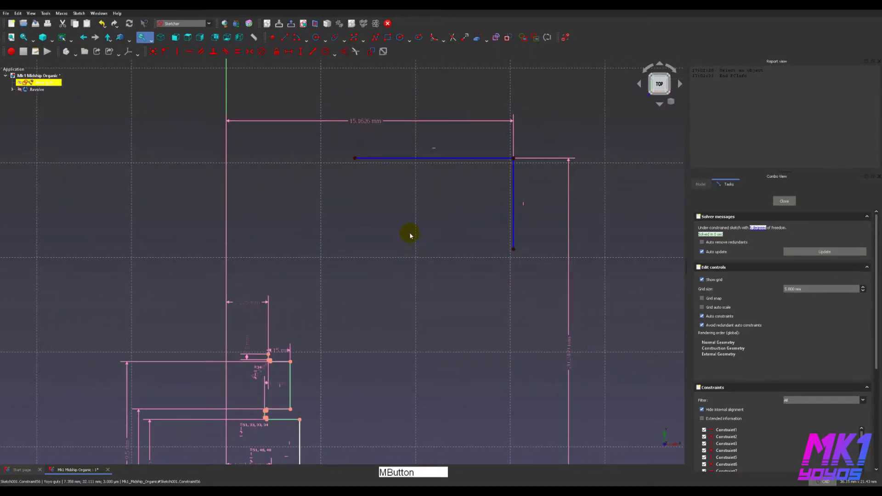
- Set the corner's horizontal dimension to 22 mm and name it "Width, half"
{"action": "double_click", "coordinate": [366, 122]}
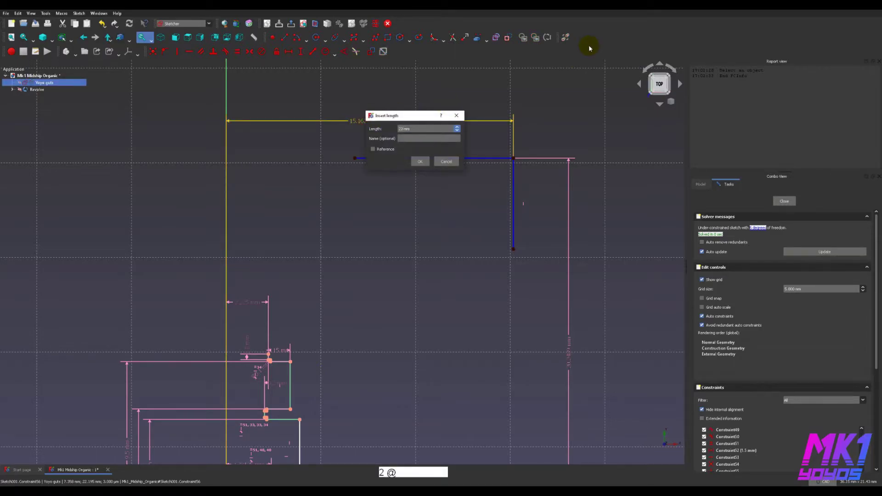
{"action": "type", "text": "Width, half"}
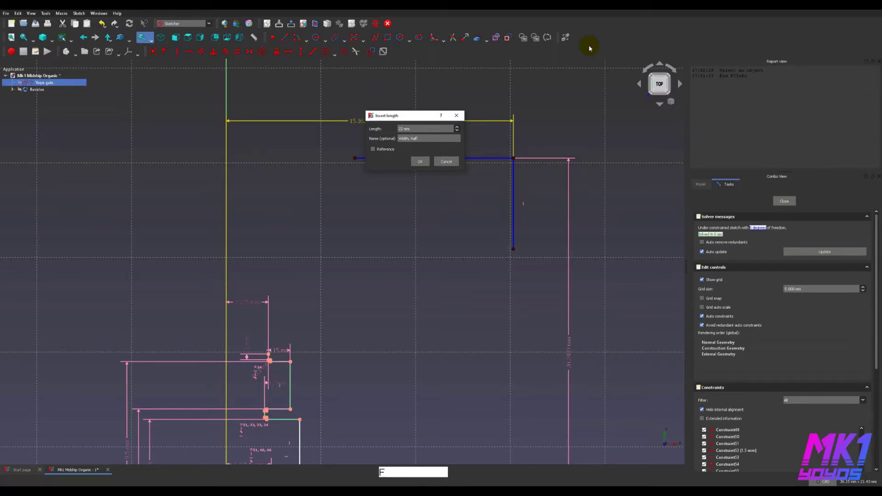
{"action": "key", "text": "Return"}
- Set the corner's vertical dimension to 26.5 mm and name it "Yoyo radius"
{"action": "middle_click_drag", "start_coordinate": [543, 256], "coordinate": [468, 252]}
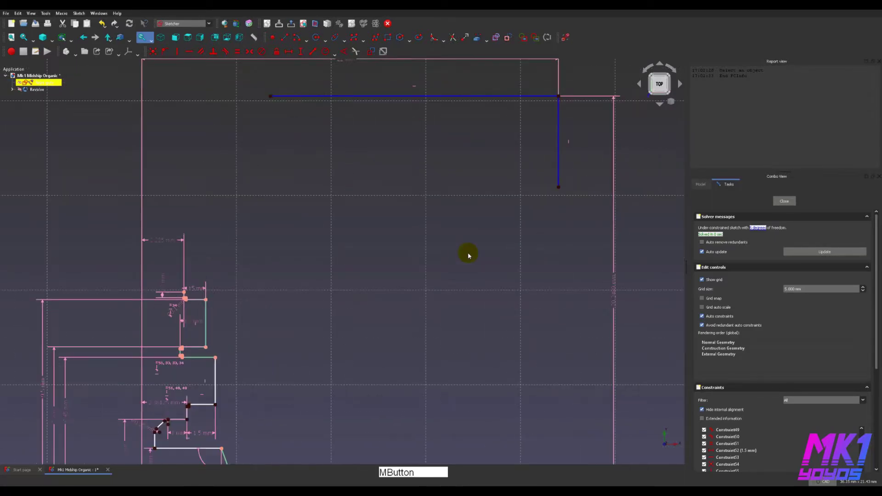
{"action": "scroll", "coordinate": [557, 239], "scroll_direction": "down", "scroll_amount": 2}
{"action": "double_click", "coordinate": [548, 277]}
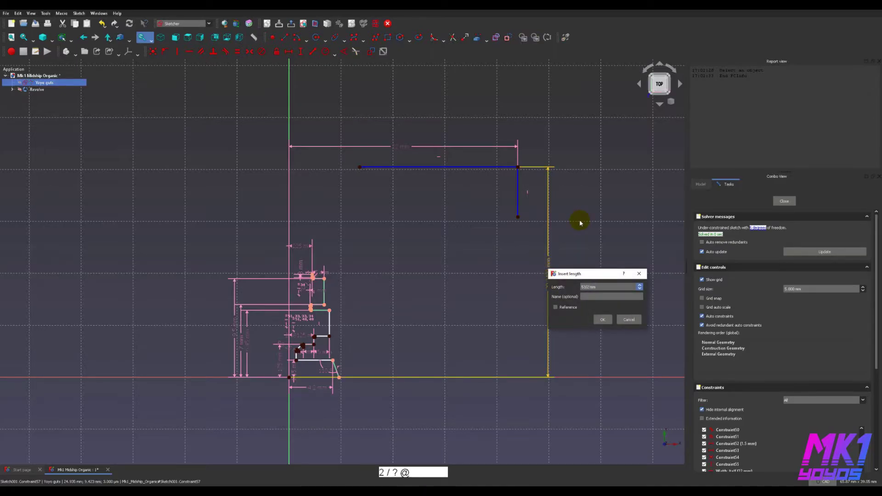
{"action": "key", "text": "BackSpace"}
{"action": "type", "text": "Radius"}
{"action": "key", "text": "Home"}
{"action": "type", "text": "Yoyo"}
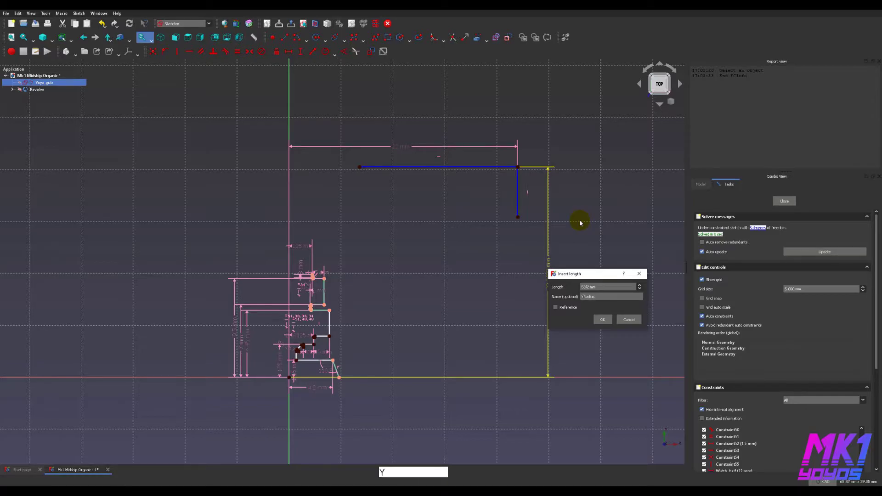
{"action": "key", "text": "Delete"}
{"action": "type", "text": "r"}
{"action": "left_click", "coordinate": [606, 321]}
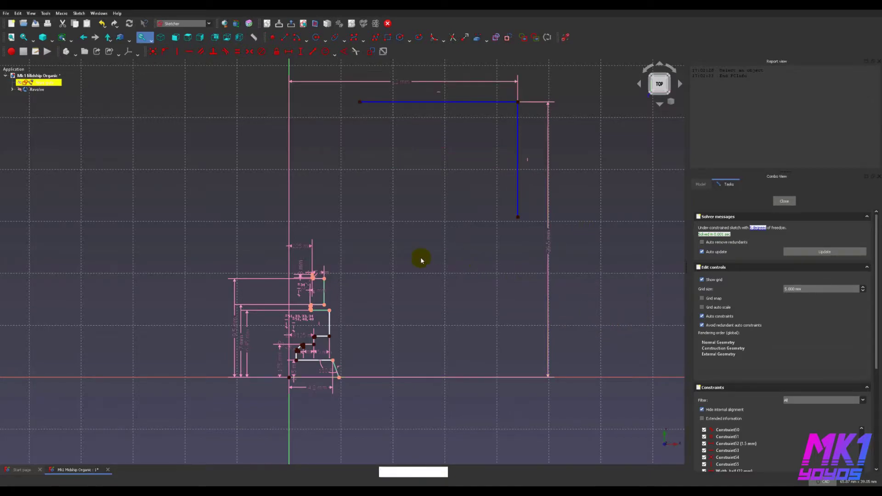
- Constrain the horizontal construction line's free end onto the vertical axis and the vertical line's lower end onto the horizontal axis
{"action": "middle_click_drag", "start_coordinate": [413, 253], "coordinate": [460, 299]}
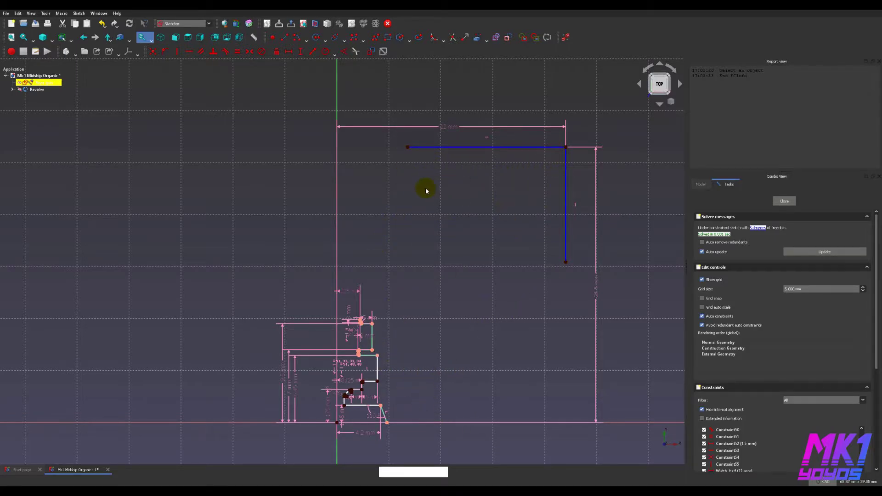
{"action": "left_click", "coordinate": [407, 147]}
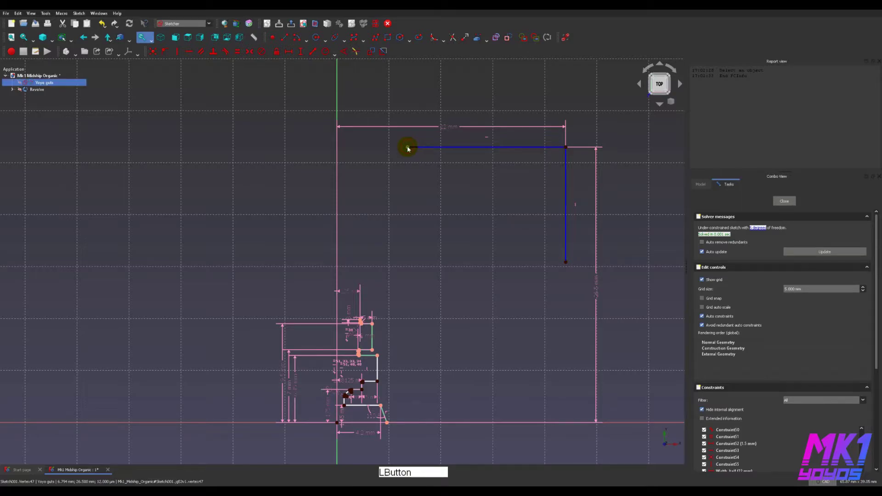
{"action": "left_click", "coordinate": [338, 148]}
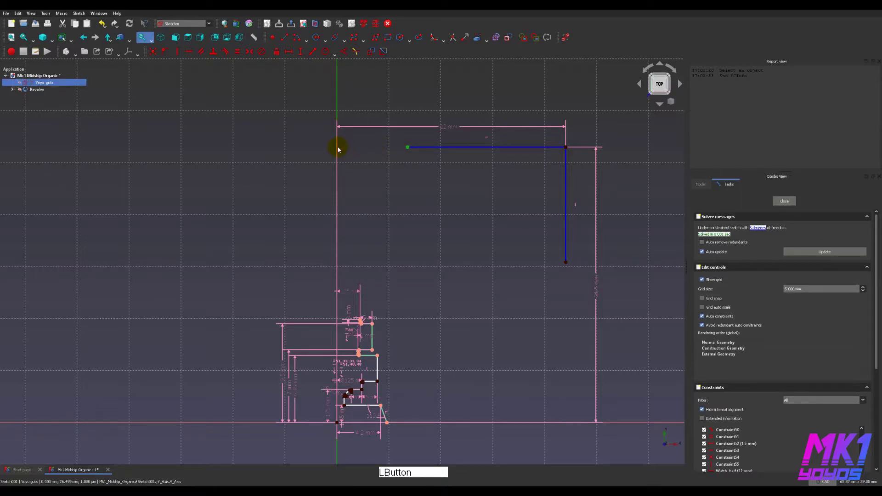
{"action": "key", "text": "shift+o"}
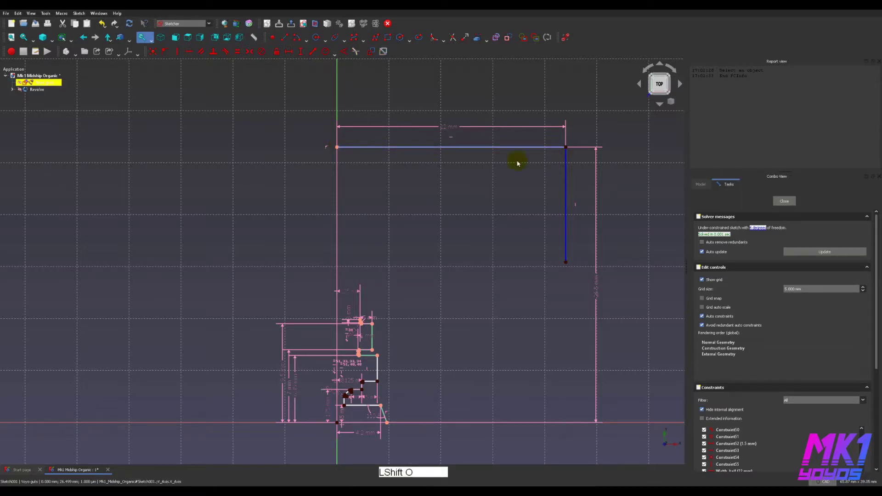
{"action": "left_click", "coordinate": [565, 262]}
{"action": "left_click", "coordinate": [570, 423]}
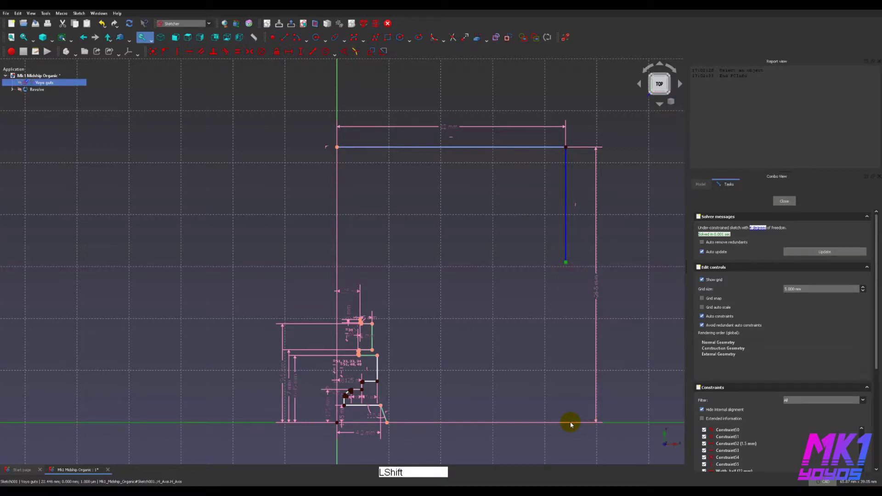
{"action": "key", "text": "shift+o"}
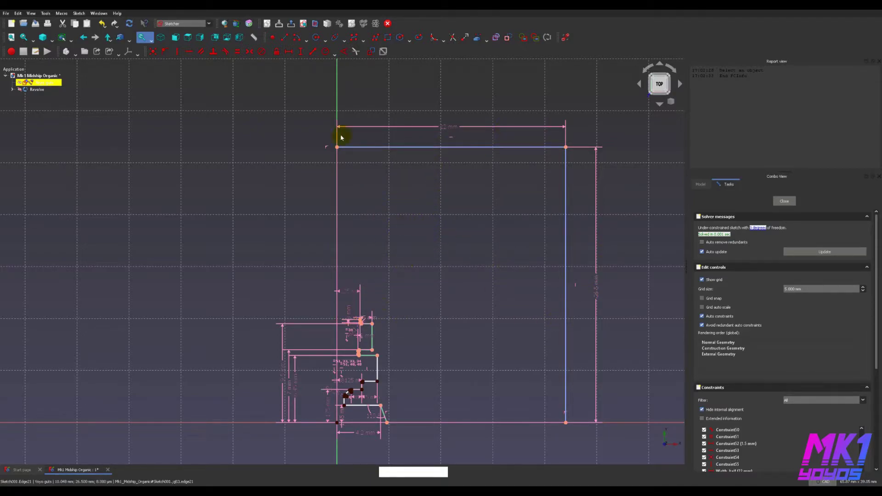
- Turn off construction mode and draw a three-point arc from just above the guts profile up to near the construction corner
{"action": "left_click", "coordinate": [508, 38]}
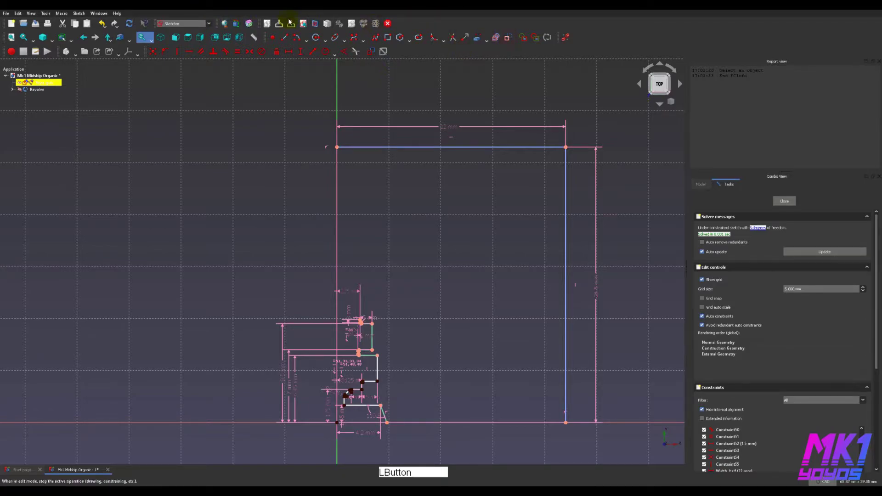
{"action": "left_click", "coordinate": [308, 40]}
{"action": "left_click", "coordinate": [322, 58]}
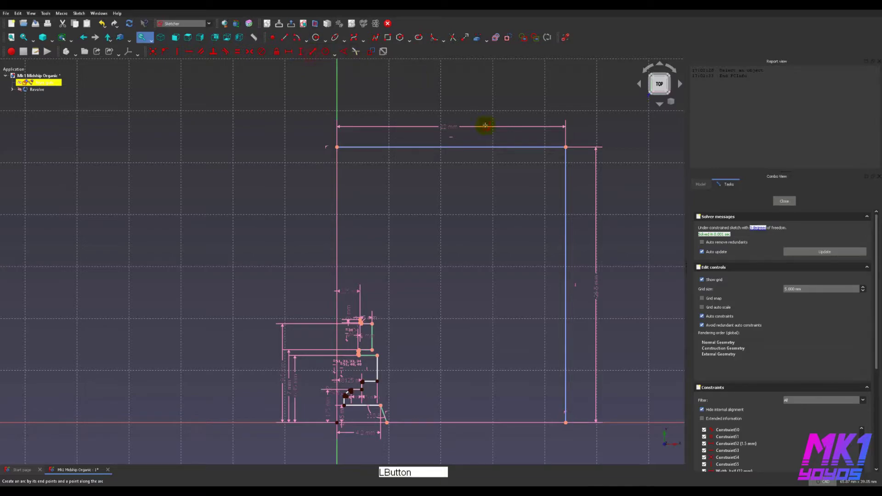
{"action": "left_click", "coordinate": [377, 290]}
{"action": "left_click", "coordinate": [549, 159]}
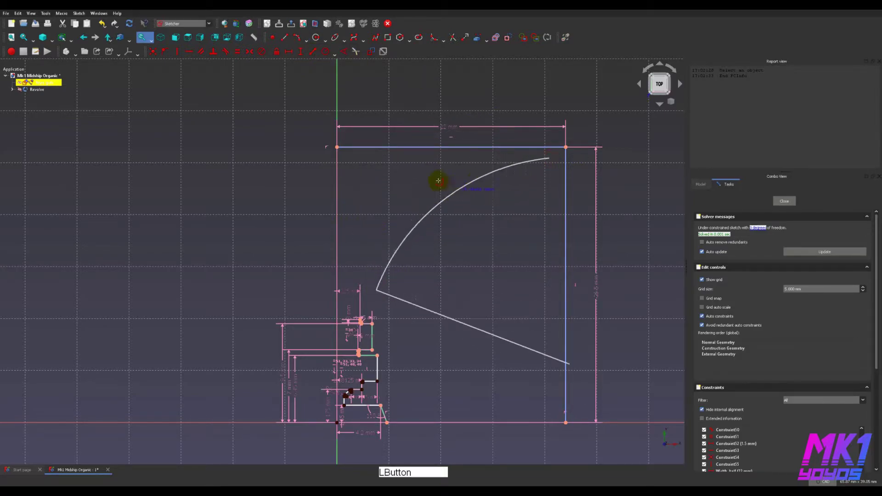
{"action": "left_click", "coordinate": [492, 156]}
{"action": "key", "text": "Escape"}
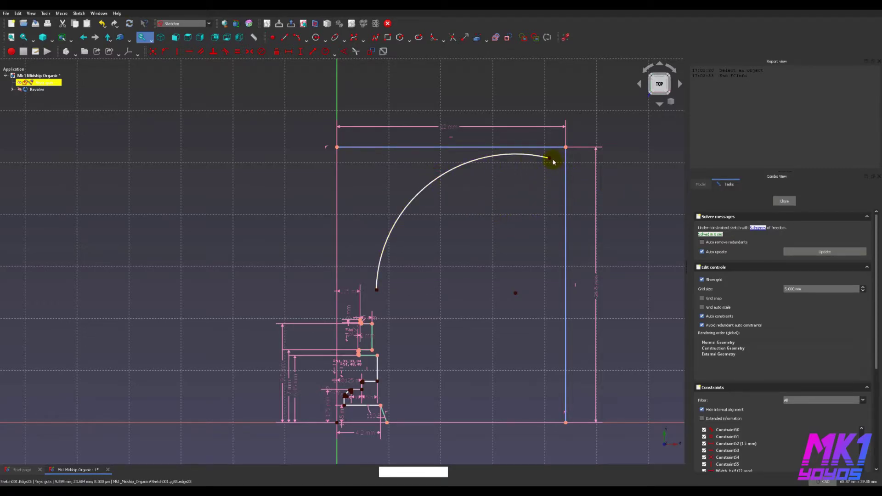
- Adjust the arc's endpoints so its lower end sits higher and its crest reaches the horizontal construction line
{"action": "left_click_drag", "start_coordinate": [553, 159], "coordinate": [551, 159]}
{"action": "mouse_move", "coordinate": [476, 209]}
{"action": "middle_mouse_down"}
{"action": "mouse_move", "coordinate": [482, 252]}
{"action": "mouse_move", "coordinate": [435, 295]}
{"action": "mouse_move", "coordinate": [450, 303]}
{"action": "middle_mouse_up"}
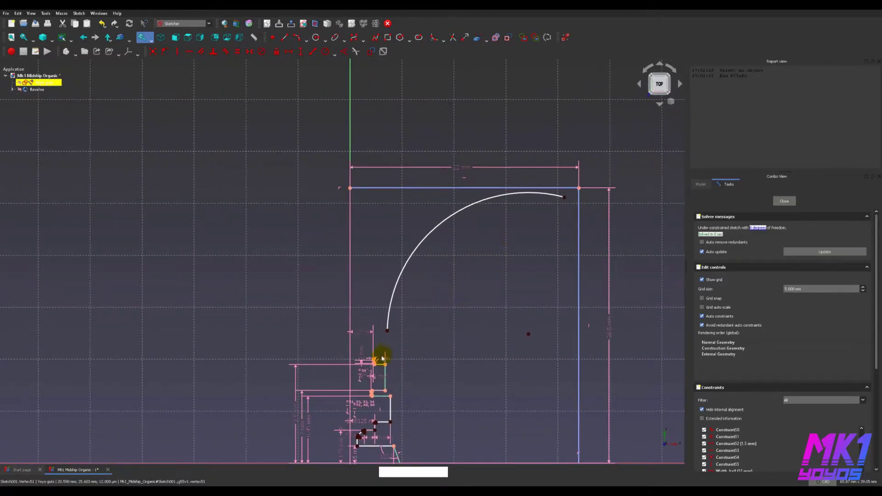
{"action": "scroll", "coordinate": [384, 358], "scroll_direction": "up", "scroll_amount": 4}
{"action": "scroll", "coordinate": [394, 354], "scroll_direction": "down", "scroll_amount": 2}
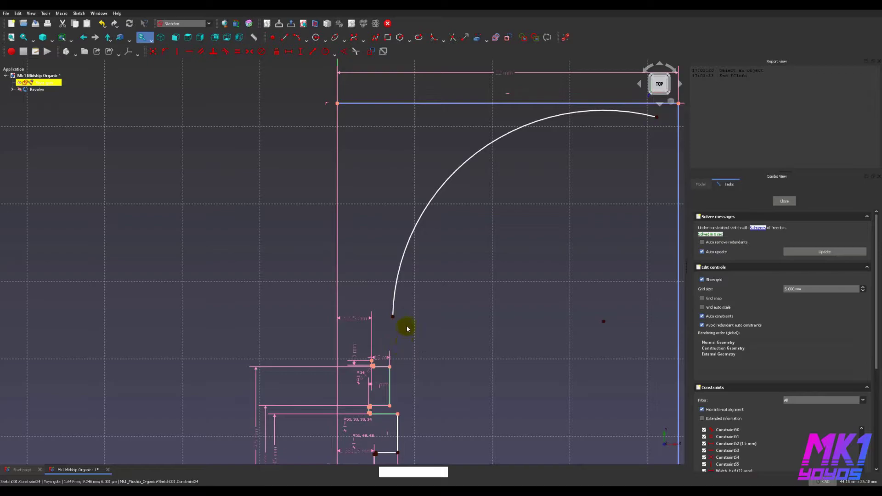
{"action": "left_click_drag", "start_coordinate": [393, 317], "coordinate": [387, 292]}
- Draw a short vertical line below the arc and a slanted line from its upper end toward the arc's lower end
{"action": "left_click", "coordinate": [286, 37]}
{"action": "left_click", "coordinate": [406, 319]}
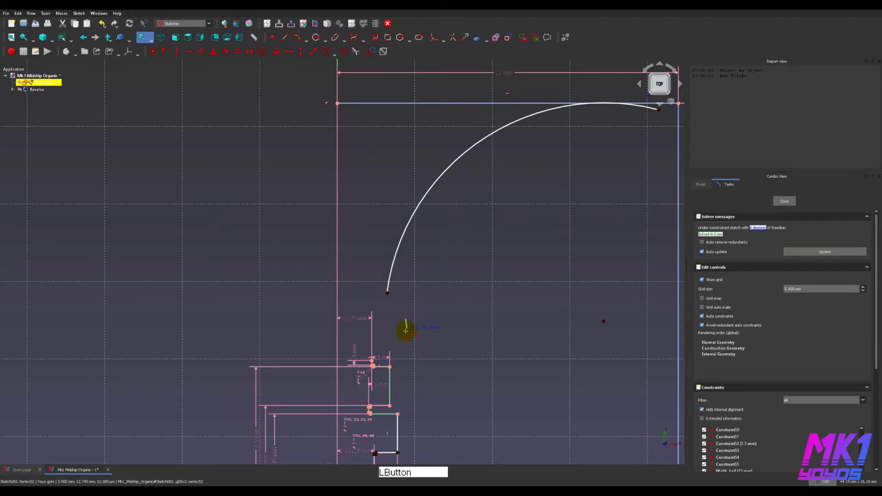
{"action": "left_click", "coordinate": [406, 331]}
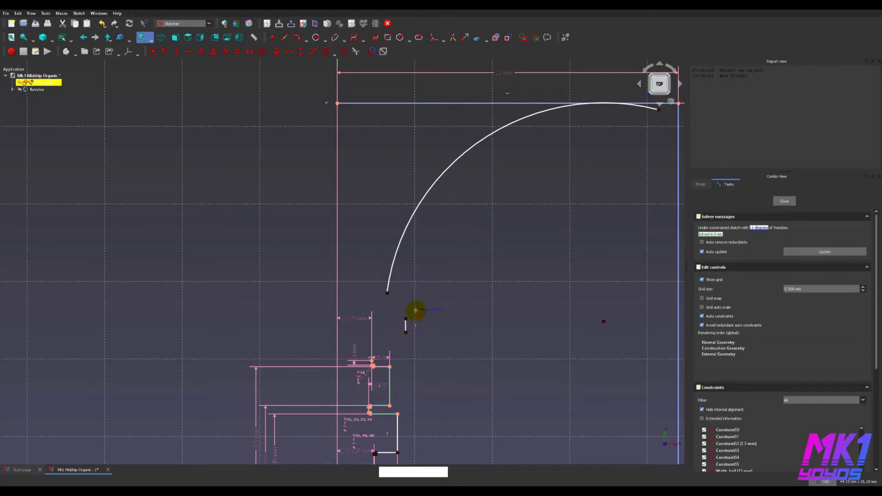
{"action": "key", "text": "Escape"}
{"action": "left_click", "coordinate": [284, 37]}
{"action": "left_click", "coordinate": [406, 318]}
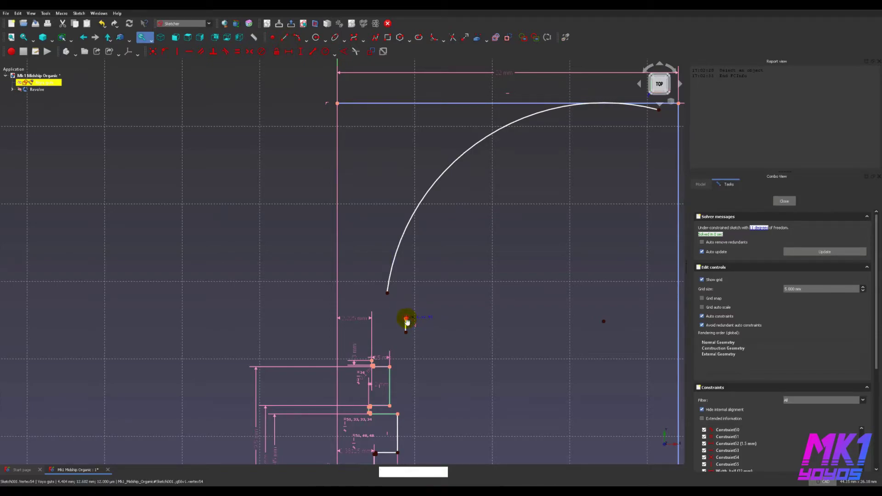
{"action": "left_click", "coordinate": [384, 306]}
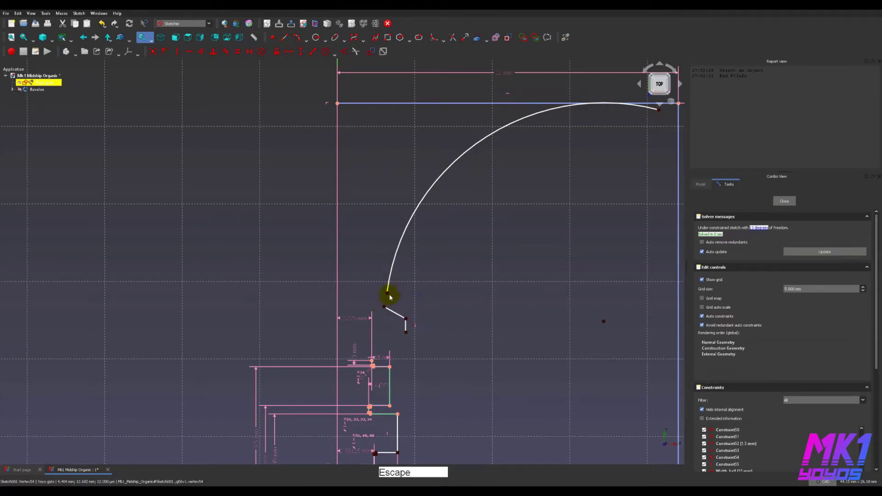
- Make the slanted line's end coincident with the arc's lower end and adjust the short vertical line's endpoints
{"action": "left_click", "coordinate": [387, 293]}
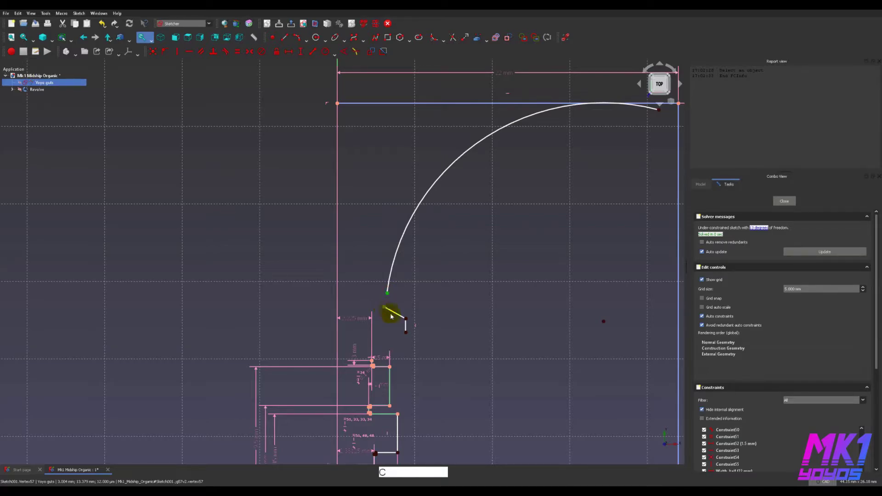
{"action": "key", "text": "c"}
{"action": "left_click_drag", "start_coordinate": [405, 318], "coordinate": [407, 313]}
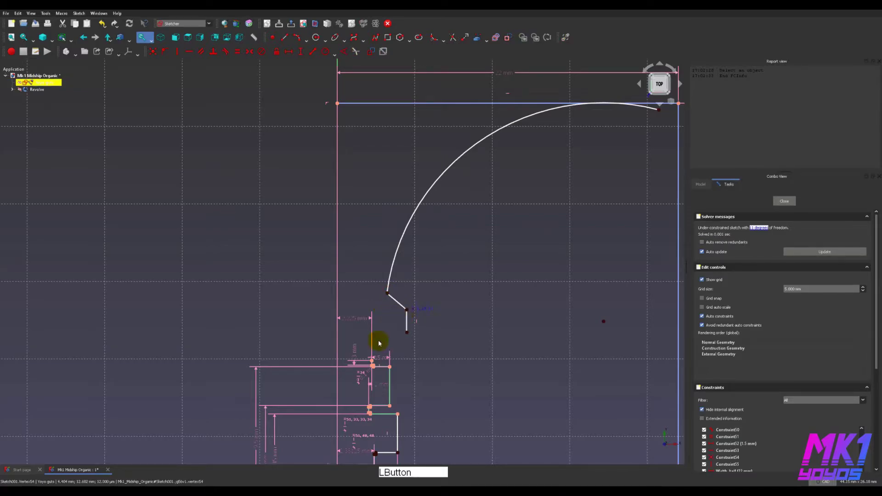
{"action": "left_click", "coordinate": [406, 333]}
{"action": "left_click_drag", "start_coordinate": [407, 324], "coordinate": [408, 325]}
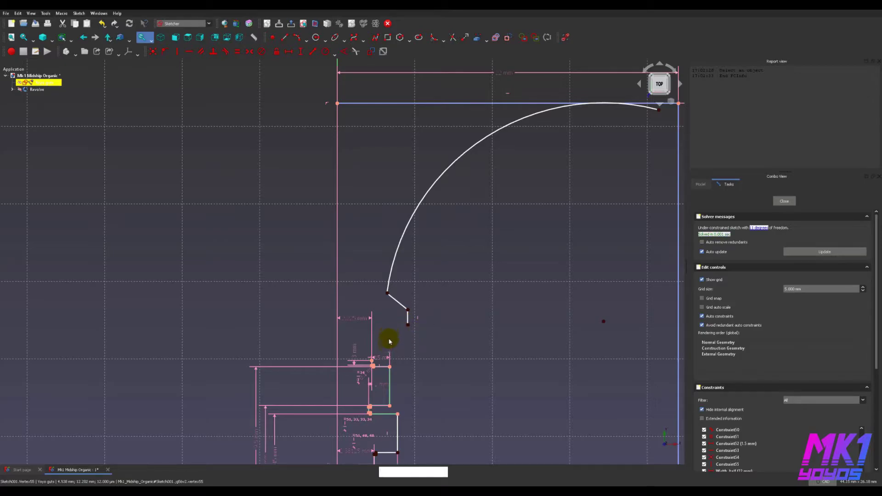
{"action": "scroll", "coordinate": [379, 350], "scroll_direction": "up", "scroll_amount": 4}
{"action": "middle_click_drag", "start_coordinate": [387, 342], "coordinate": [387, 337]}
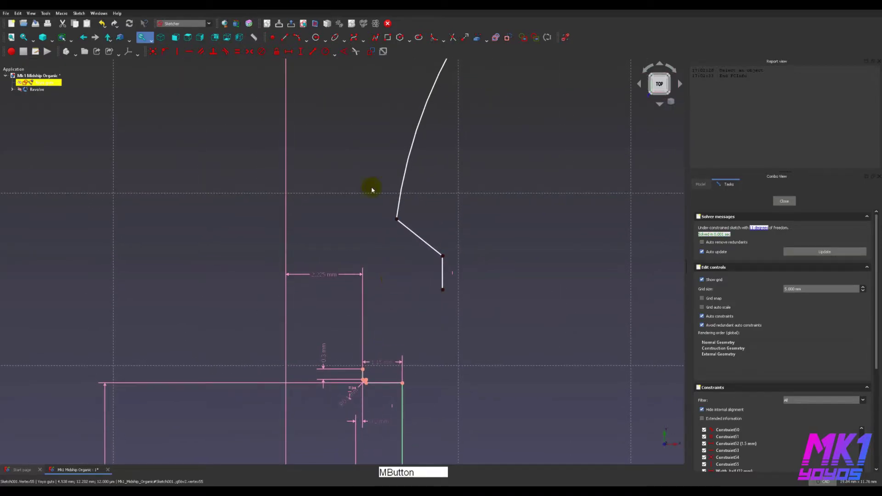
- Draw a small three-point arc starting at the top end of the guts profile's short upper vertical edge
{"action": "left_click", "coordinate": [300, 38]}
{"action": "left_click", "coordinate": [363, 369]}
{"action": "left_click", "coordinate": [410, 326]}
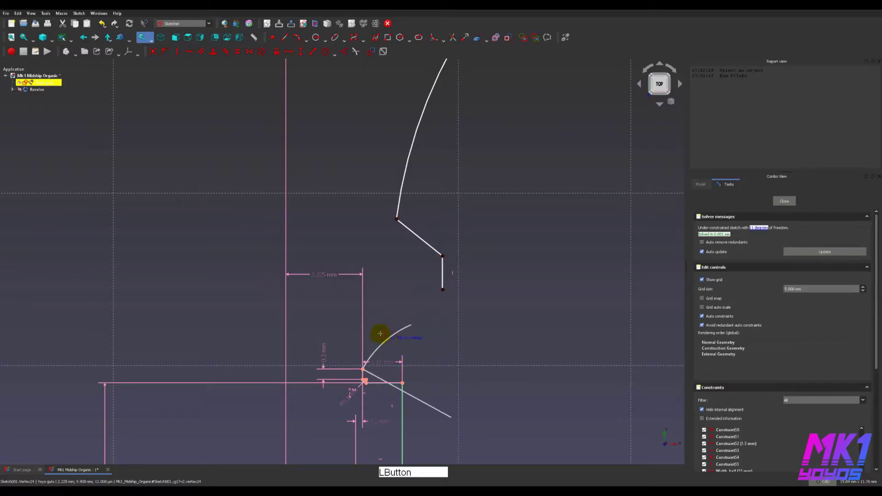
{"action": "left_click", "coordinate": [359, 328]}
{"action": "key", "text": "Escape"}
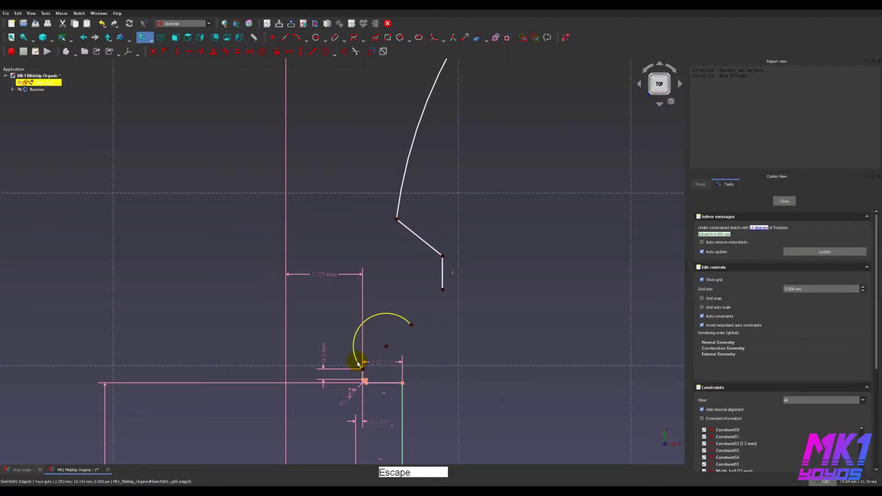
- Make the small arc tangent to the guts' short vertical edge, moving the 2.225 mm dimension label down out of the way
{"action": "left_click", "coordinate": [360, 366]}
{"action": "left_click", "coordinate": [362, 375]}
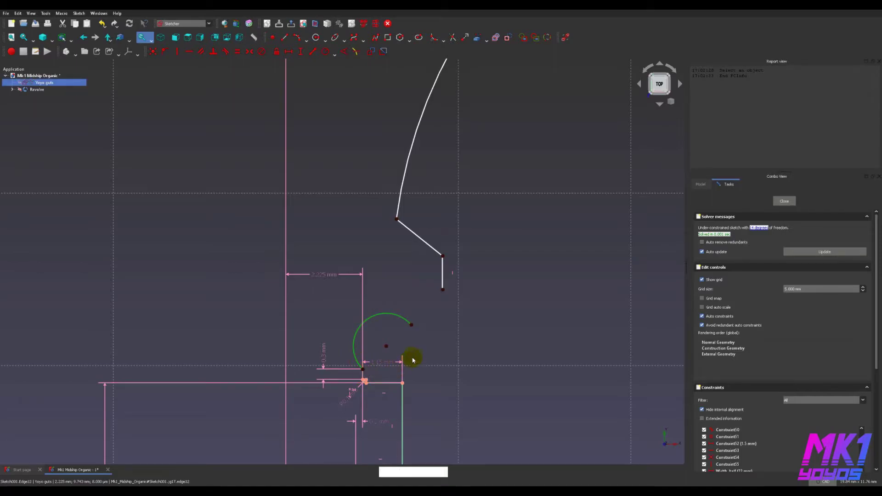
{"action": "scroll", "coordinate": [352, 391], "scroll_direction": "up", "scroll_amount": 4}
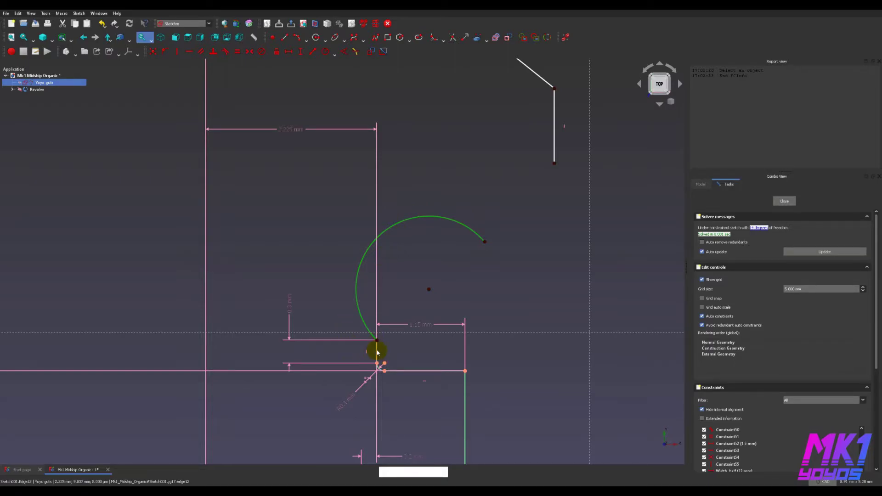
{"action": "left_click_drag", "start_coordinate": [289, 129], "coordinate": [312, 351]}
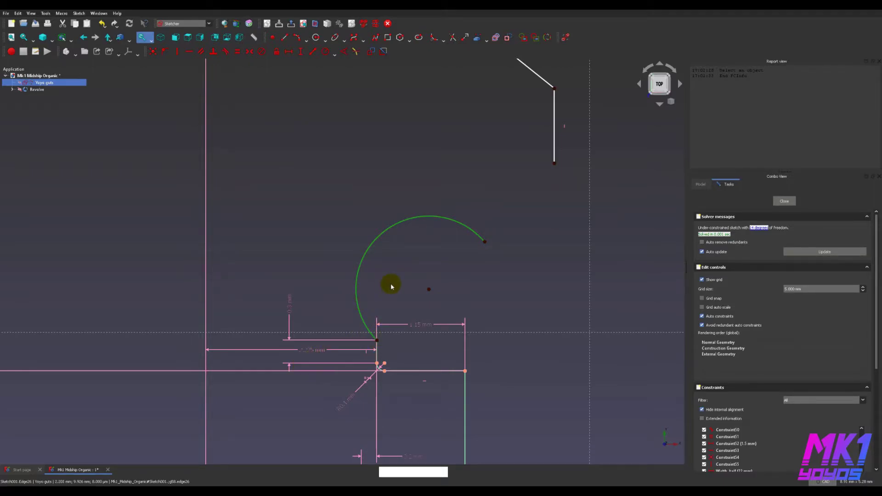
{"action": "key", "text": "t"}
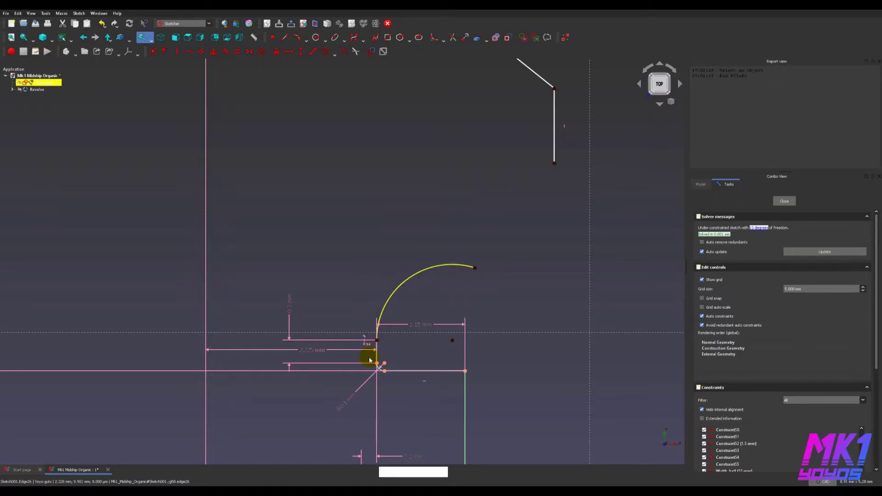
- Move the guts' two horizontal dimension labels below the horizontal edge next to the small arc
{"action": "scroll", "coordinate": [387, 359], "scroll_direction": "up", "scroll_amount": 4}
{"action": "left_click_drag", "start_coordinate": [456, 288], "coordinate": [453, 415]}
{"action": "left_click_drag", "start_coordinate": [213, 340], "coordinate": [216, 417]}
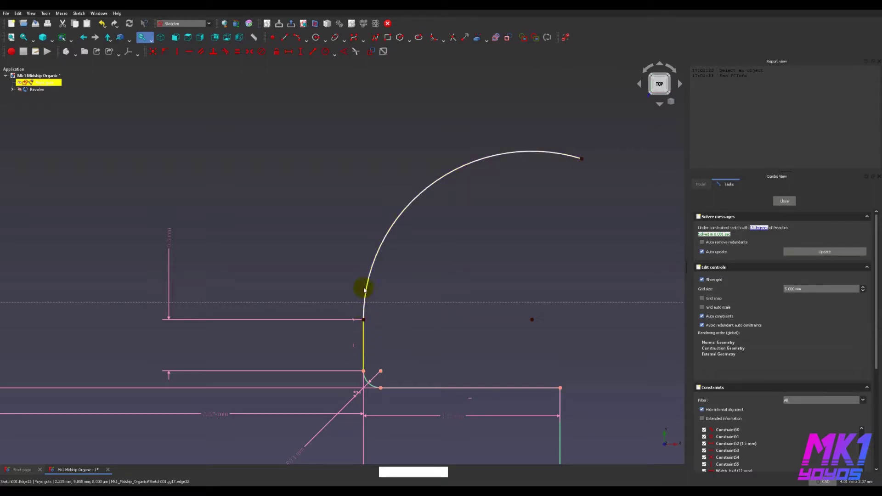
- Reshape the small tangent arc by moving its free end and centre, giving a shorter curve that rises outward from the guts
{"action": "middle_click_drag", "start_coordinate": [499, 231], "coordinate": [436, 317]}
{"action": "scroll", "coordinate": [456, 303], "scroll_direction": "down", "scroll_amount": 4}
{"action": "mouse_move", "coordinate": [474, 288]}
{"action": "left_mouse_down"}
{"action": "mouse_move", "coordinate": [450, 279]}
{"action": "mouse_move", "coordinate": [403, 288]}
{"action": "mouse_move", "coordinate": [465, 293]}
{"action": "mouse_move", "coordinate": [461, 301]}
{"action": "mouse_move", "coordinate": [444, 308]}
{"action": "mouse_move", "coordinate": [420, 278]}
{"action": "mouse_move", "coordinate": [425, 269]}
{"action": "mouse_move", "coordinate": [409, 291]}
{"action": "mouse_move", "coordinate": [417, 300]}
{"action": "mouse_move", "coordinate": [413, 281]}
{"action": "mouse_move", "coordinate": [435, 255]}
{"action": "mouse_move", "coordinate": [472, 219]}
{"action": "mouse_move", "coordinate": [491, 217]}
{"action": "mouse_move", "coordinate": [439, 256]}
{"action": "mouse_move", "coordinate": [436, 248]}
{"action": "left_mouse_up"}
{"action": "left_click_drag", "start_coordinate": [488, 360], "coordinate": [448, 372]}
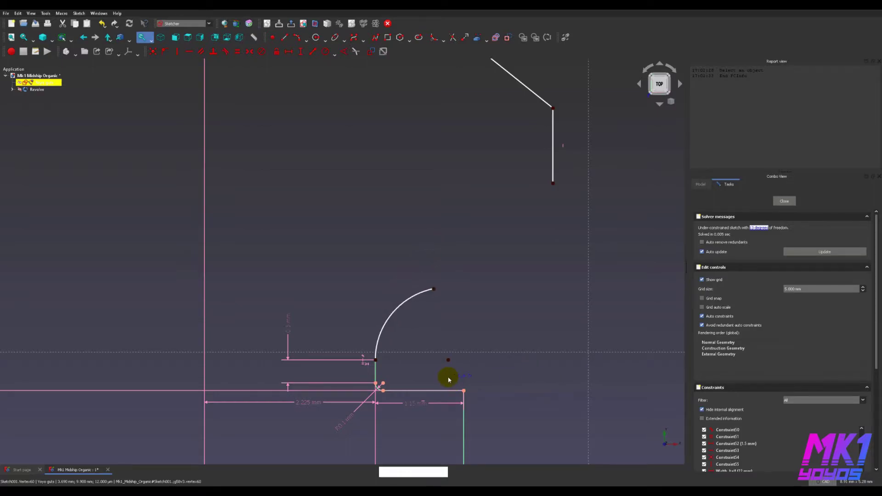
{"action": "left_click_drag", "start_coordinate": [433, 291], "coordinate": [429, 283]}
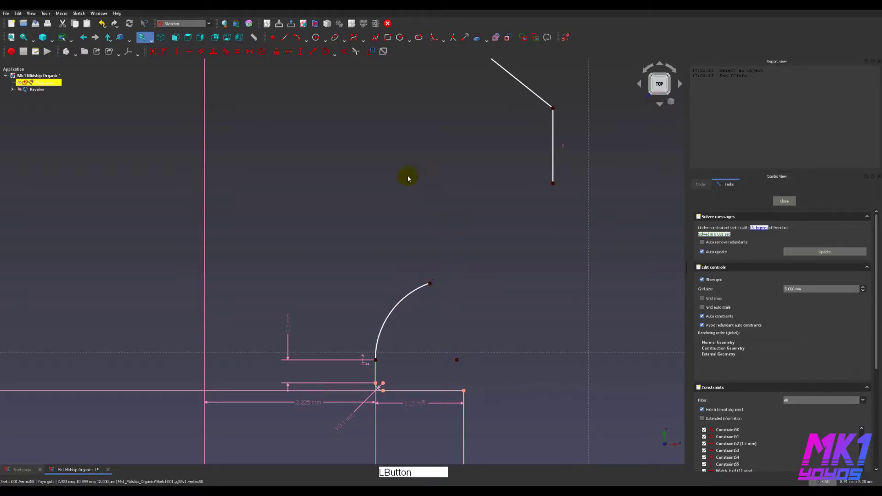
- Draw a line from the small arc's free end to the short vertical line's lower end and make it tangent to the arc
{"action": "left_click", "coordinate": [285, 35]}
{"action": "left_click", "coordinate": [429, 285]}
{"action": "left_click", "coordinate": [553, 183]}
{"action": "key", "text": "Escape"}
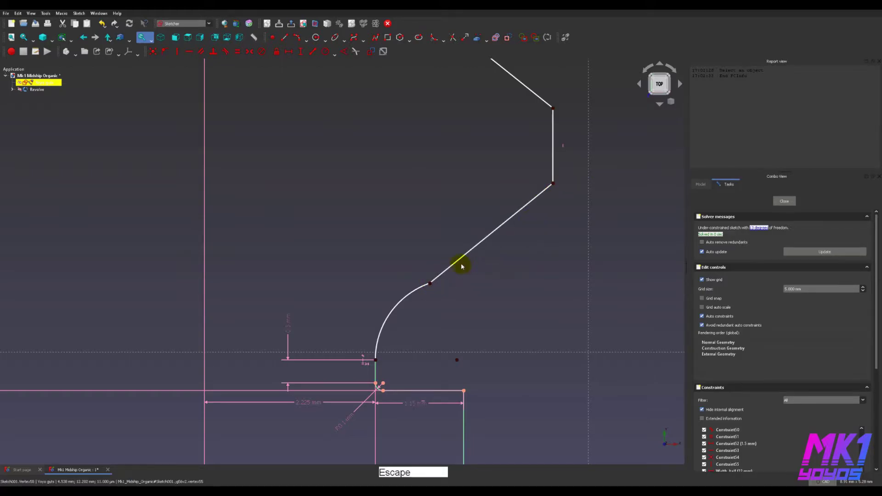
{"action": "left_click", "coordinate": [457, 261]}
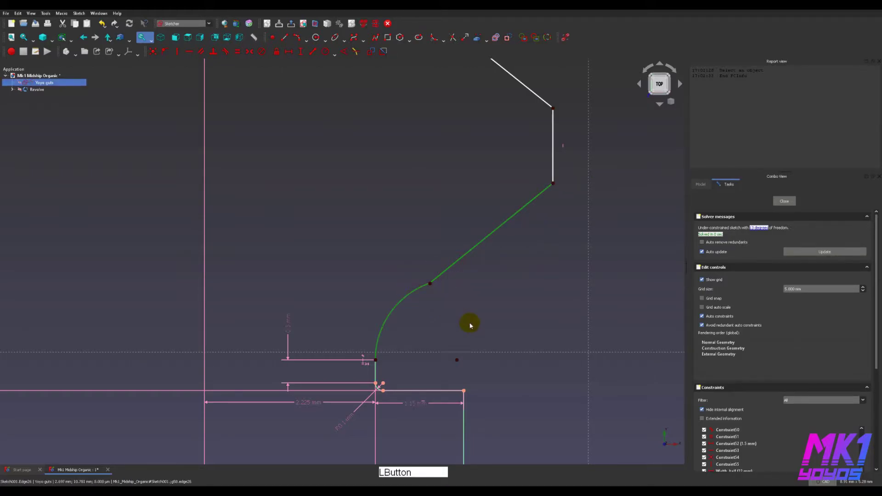
{"action": "left_click", "coordinate": [484, 327]}
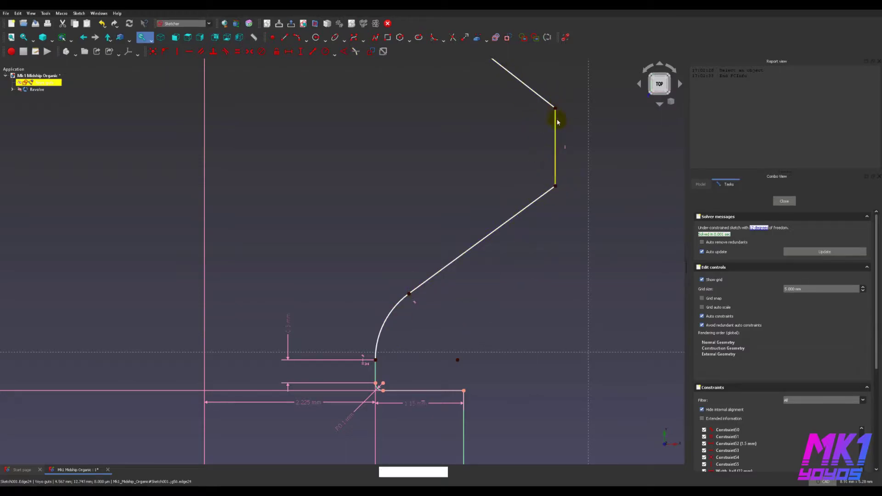
- Shift the short vertical line slightly inward and move the large arc's lower end slightly toward the vertical axis
{"action": "mouse_move", "coordinate": [482, 118]}
{"action": "middle_mouse_down"}
{"action": "mouse_move", "coordinate": [467, 220]}
{"action": "mouse_move", "coordinate": [435, 281]}
{"action": "mouse_move", "coordinate": [435, 257]}
{"action": "mouse_move", "coordinate": [486, 237]}
{"action": "middle_mouse_up"}
{"action": "scroll", "coordinate": [466, 216], "scroll_direction": "down", "scroll_amount": 3}
{"action": "mouse_move", "coordinate": [479, 237]}
{"action": "left_mouse_down"}
{"action": "mouse_move", "coordinate": [465, 232]}
{"action": "mouse_move", "coordinate": [466, 239]}
{"action": "mouse_move", "coordinate": [474, 230]}
{"action": "mouse_move", "coordinate": [467, 243]}
{"action": "mouse_move", "coordinate": [470, 237]}
{"action": "left_mouse_up"}
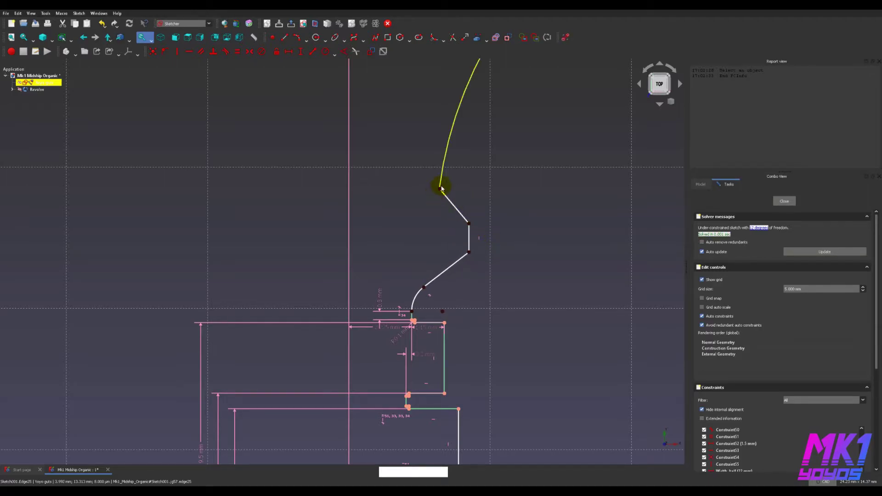
{"action": "left_click_drag", "start_coordinate": [438, 190], "coordinate": [435, 191]}
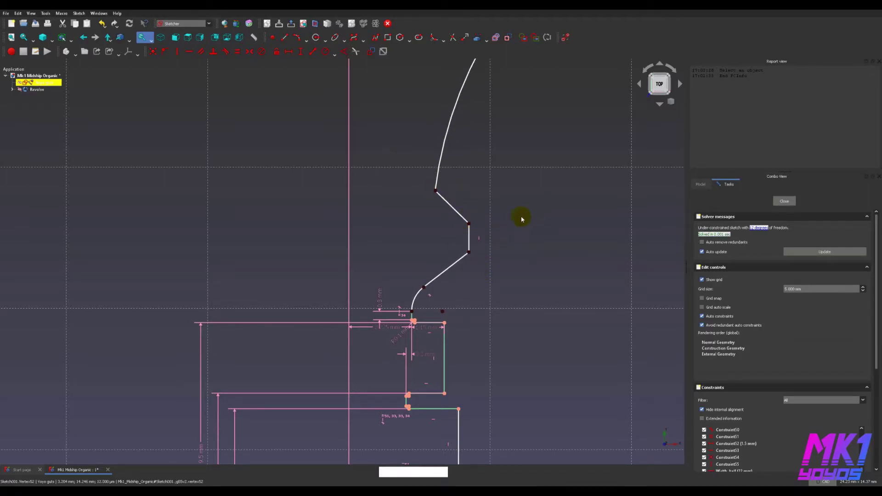
- Adjust the large arc's outer end near the construction corner and place a point on the arc at its crest
{"action": "mouse_move", "coordinate": [564, 274]}
{"action": "middle_mouse_down"}
{"action": "mouse_move", "coordinate": [470, 315]}
{"action": "mouse_move", "coordinate": [488, 317]}
{"action": "middle_mouse_up"}
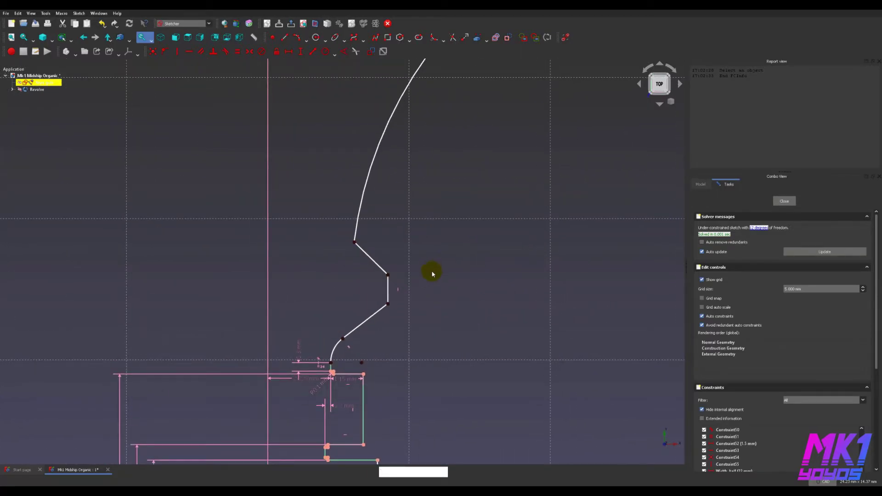
{"action": "scroll", "coordinate": [430, 267], "scroll_direction": "down", "scroll_amount": 3}
{"action": "middle_click_drag", "start_coordinate": [524, 194], "coordinate": [357, 334]}
{"action": "left_click_drag", "start_coordinate": [476, 224], "coordinate": [475, 230]}
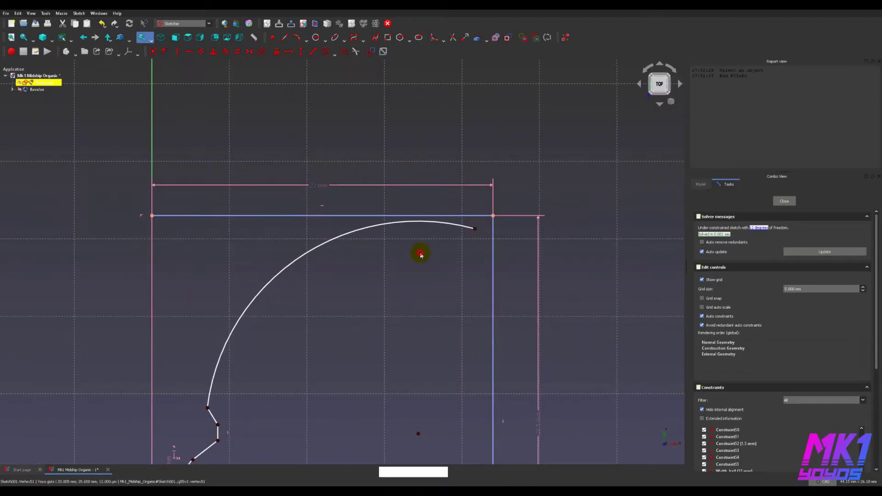
{"action": "left_click", "coordinate": [273, 37]}
{"action": "left_click", "coordinate": [424, 221]}
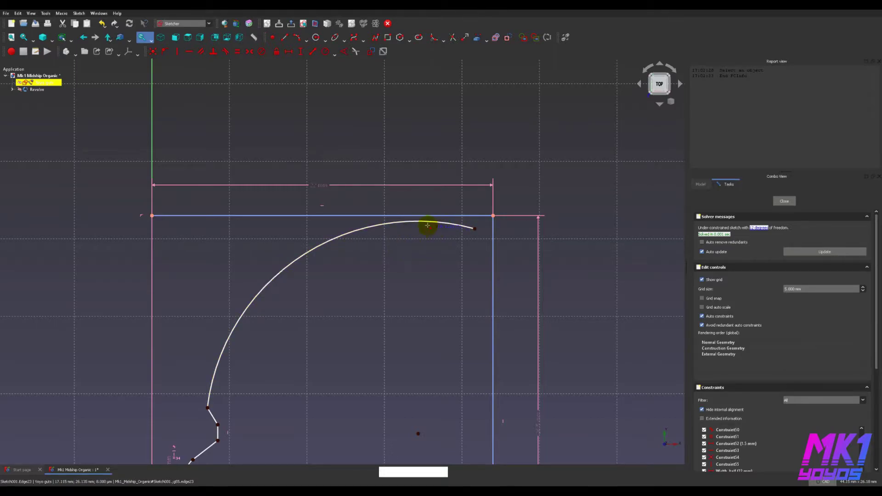
{"action": "left_click", "coordinate": [420, 221]}
{"action": "key", "text": "Escape"}
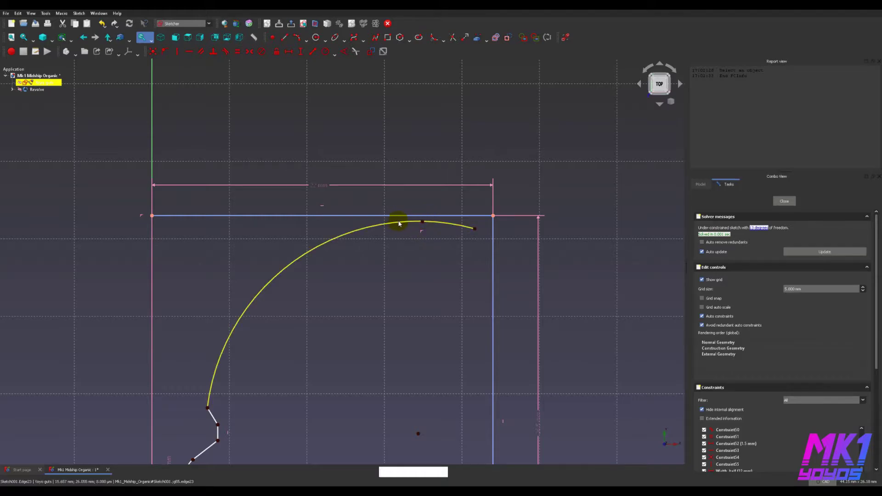
- Constrain the crest point to be vertically aligned with the large arc's centre
{"action": "left_click", "coordinate": [423, 221]}
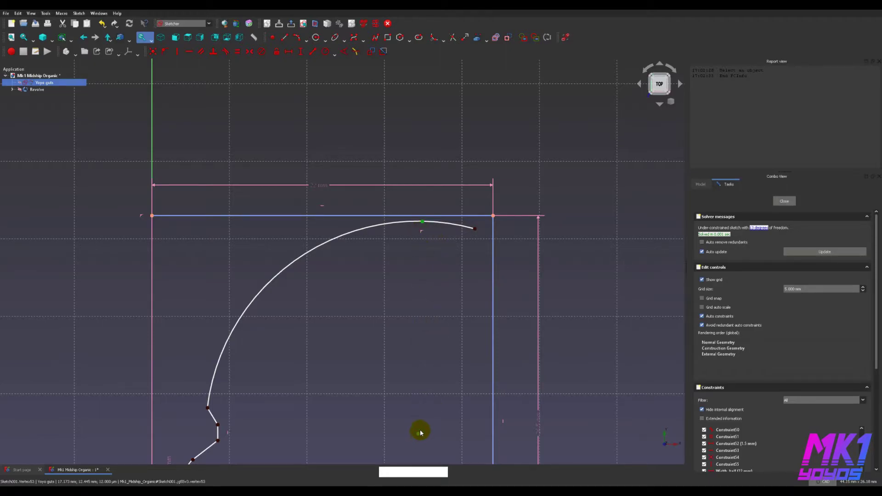
{"action": "left_click", "coordinate": [418, 433]}
{"action": "key", "text": "v"}
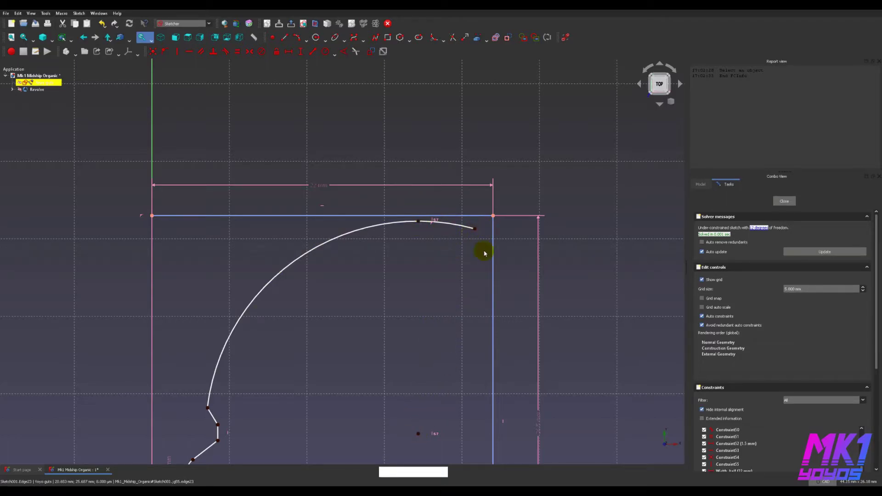
- Nudge the large arc's outer end and crest point to sit slightly below the horizontal construction line
{"action": "left_click", "coordinate": [418, 223]}
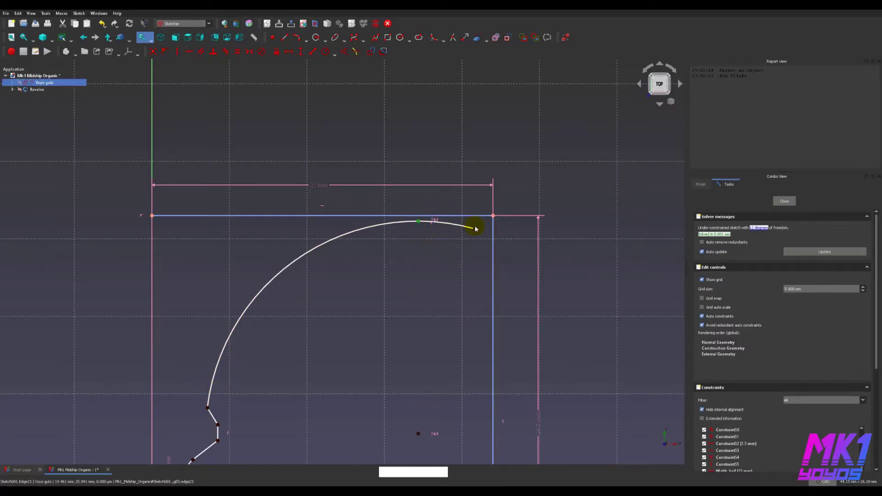
{"action": "mouse_move", "coordinate": [468, 229]}
{"action": "left_mouse_down"}
{"action": "mouse_move", "coordinate": [366, 230]}
{"action": "mouse_move", "coordinate": [473, 228]}
{"action": "left_mouse_up"}
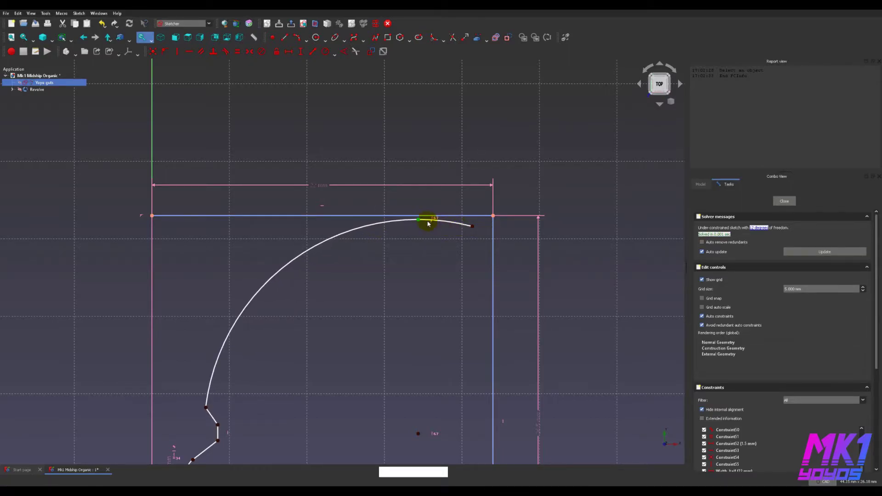
{"action": "mouse_move", "coordinate": [418, 222]}
{"action": "left_mouse_down"}
{"action": "mouse_move", "coordinate": [436, 226]}
{"action": "mouse_move", "coordinate": [421, 230]}
{"action": "left_mouse_up"}
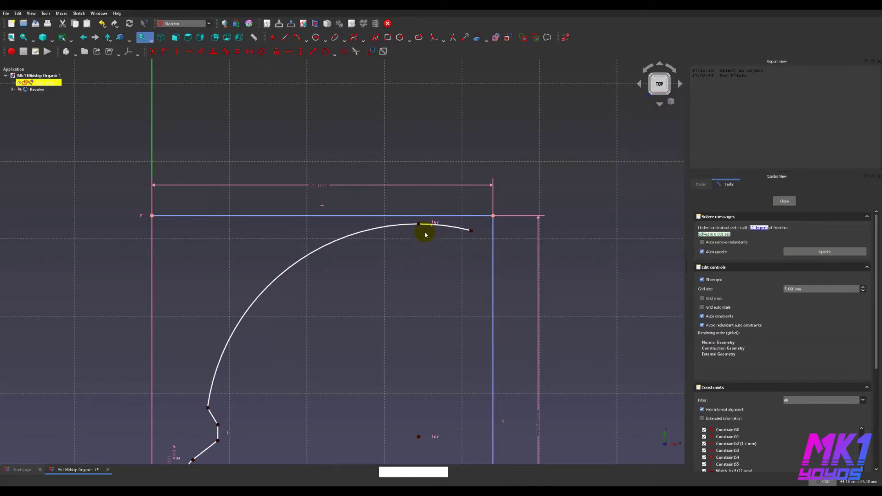
{"action": "mouse_move", "coordinate": [418, 222]}
{"action": "left_mouse_down"}
{"action": "mouse_move", "coordinate": [464, 222]}
{"action": "mouse_move", "coordinate": [419, 229]}
{"action": "left_mouse_up"}
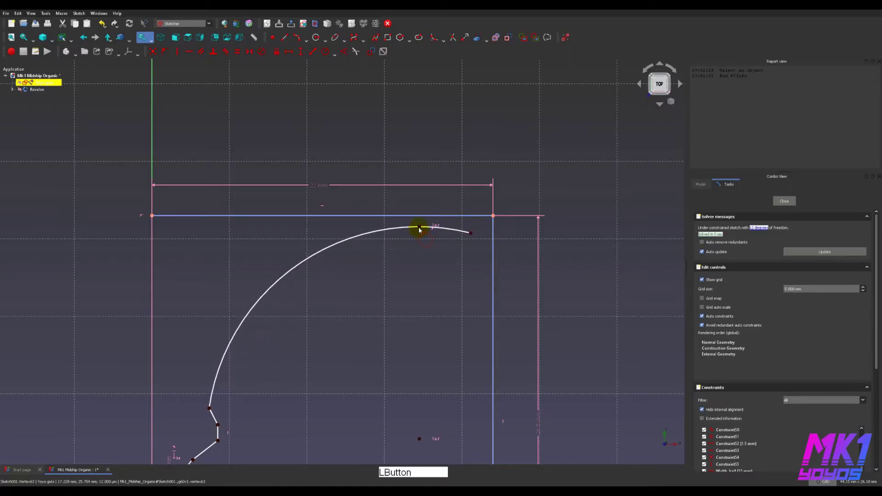
- Set the horizontal distance between the arc's crest point and the construction corner to 4 mm
{"action": "left_click", "coordinate": [494, 218]}
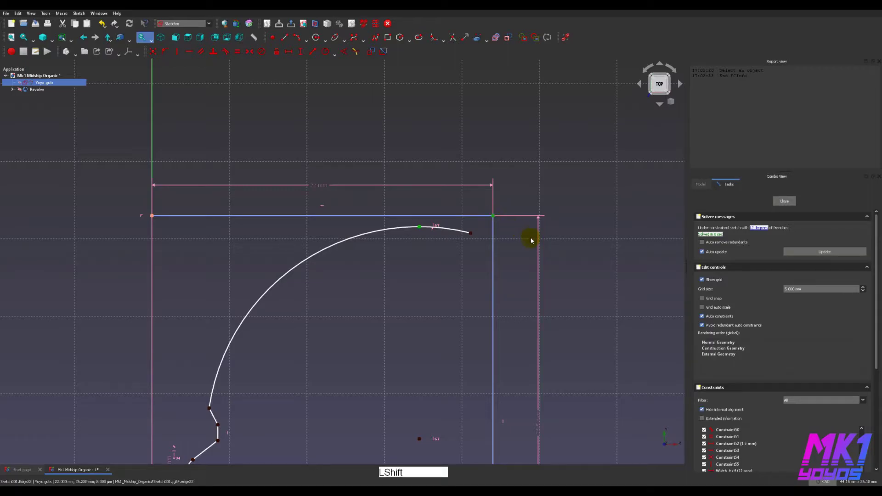
{"action": "key", "text": "shift+h"}
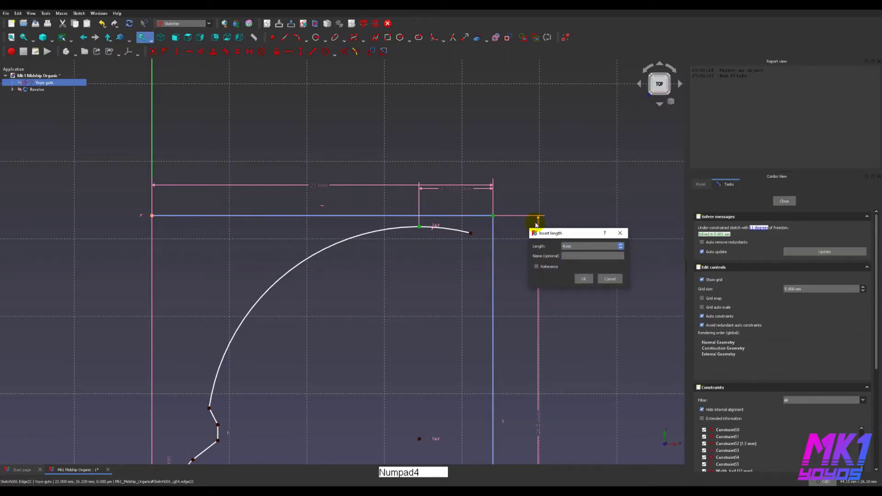
{"action": "key", "text": "Return"}
- Move the crest point up toward the construction line and constrain it horizontally level with the construction corner
{"action": "left_click", "coordinate": [431, 231]}
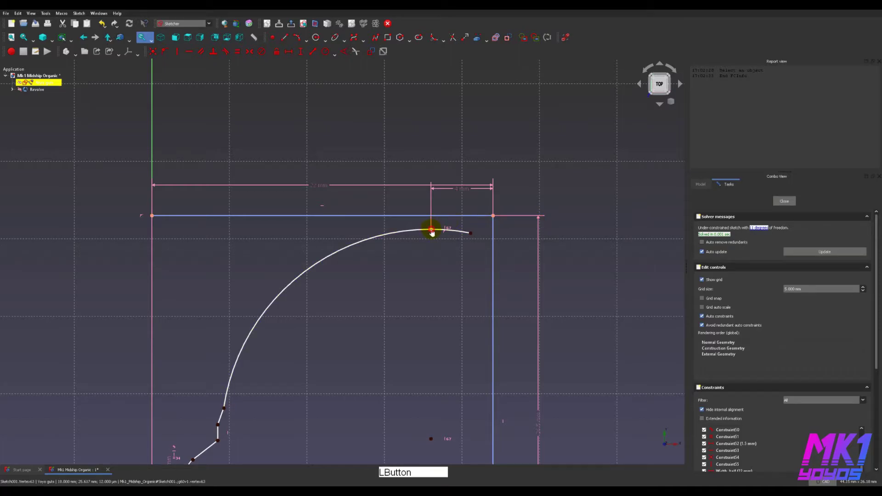
{"action": "left_click_drag", "start_coordinate": [431, 232], "coordinate": [430, 226]}
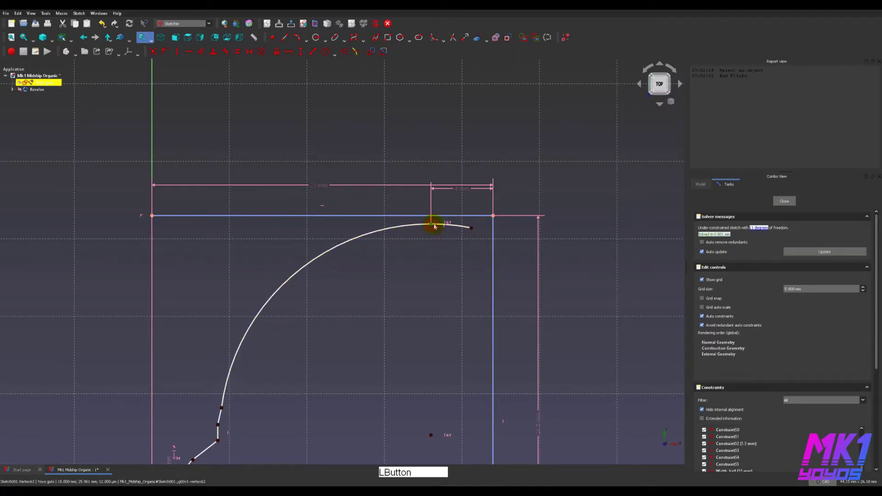
{"action": "left_click", "coordinate": [493, 216]}
{"action": "key", "text": "h"}
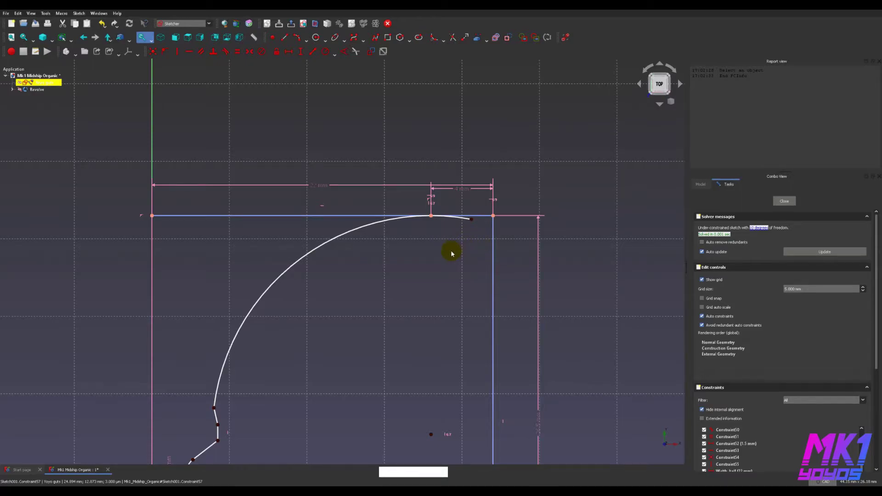
- Adjust the large arc's outer end and pull its lower end in toward the vertical axis
{"action": "left_click_drag", "start_coordinate": [480, 224], "coordinate": [470, 225]}
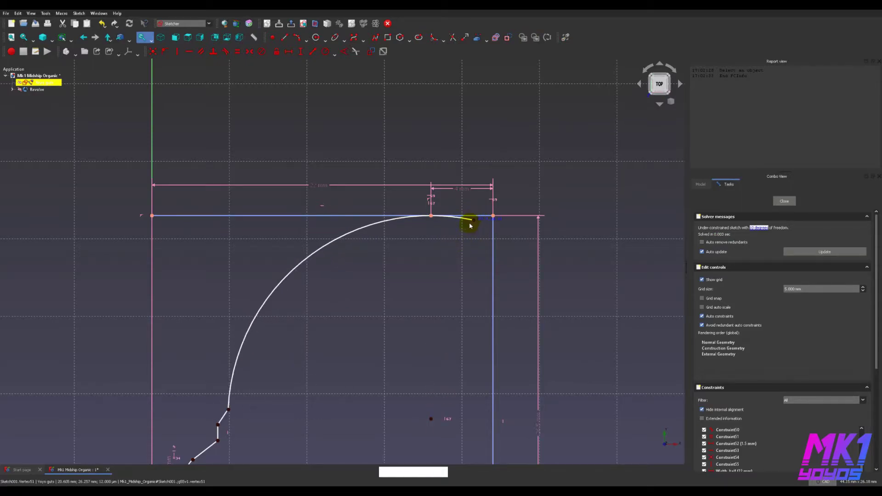
{"action": "left_click", "coordinate": [225, 418]}
{"action": "left_click_drag", "start_coordinate": [223, 412], "coordinate": [199, 404]}
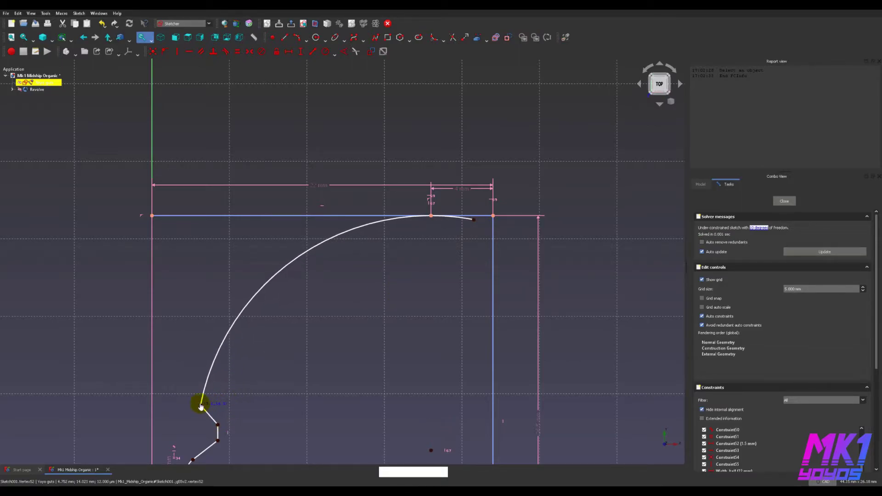
- Constrain the large arc's radius to 16 mm
{"action": "left_click", "coordinate": [293, 263]}
{"action": "key", "text": "shift+r"}
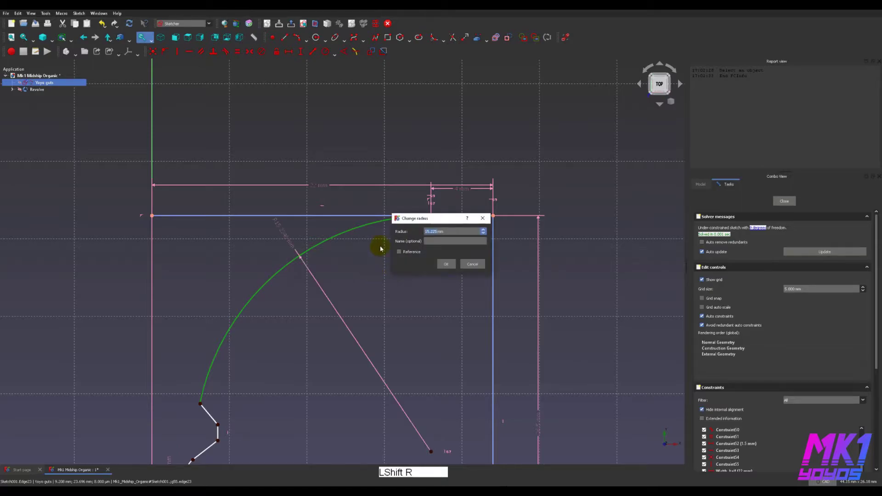
{"action": "type", "text": "16"}
{"action": "key", "text": "Return"}
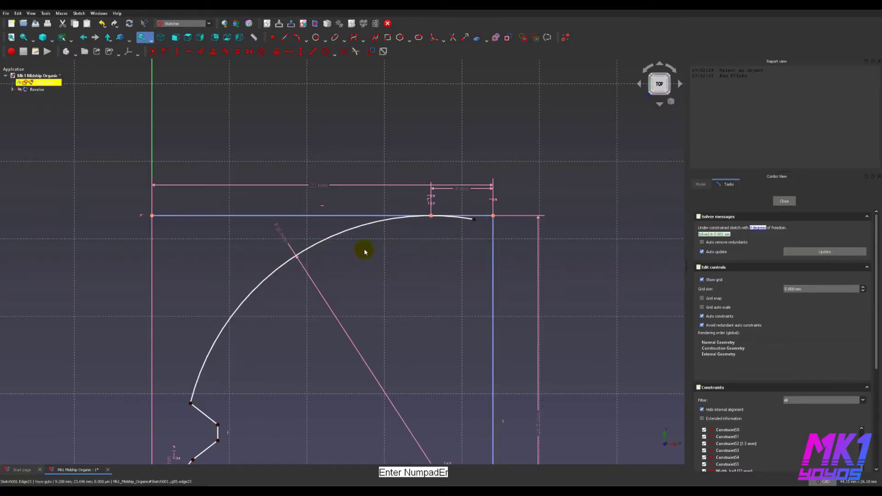
- Shorten the 16 mm arc by moving its lower end upward and outward along the curve
{"action": "mouse_move", "coordinate": [189, 402]}
{"action": "left_mouse_down"}
{"action": "mouse_move", "coordinate": [216, 387]}
{"action": "mouse_move", "coordinate": [199, 410]}
{"action": "left_mouse_up"}
{"action": "left_click", "coordinate": [390, 223]}
{"action": "middle_click_drag", "start_coordinate": [402, 283], "coordinate": [411, 247]}
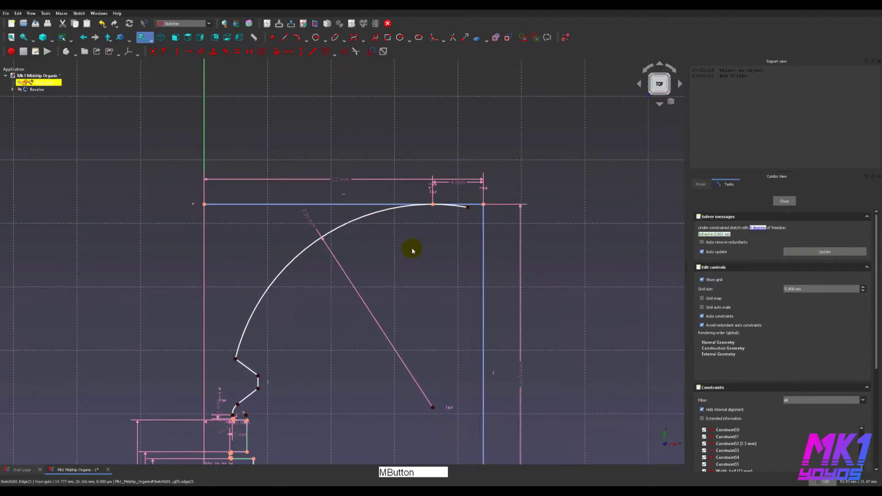
{"action": "mouse_move", "coordinate": [236, 357]}
{"action": "left_mouse_down"}
{"action": "mouse_move", "coordinate": [258, 341]}
{"action": "mouse_move", "coordinate": [250, 348]}
{"action": "left_mouse_up"}
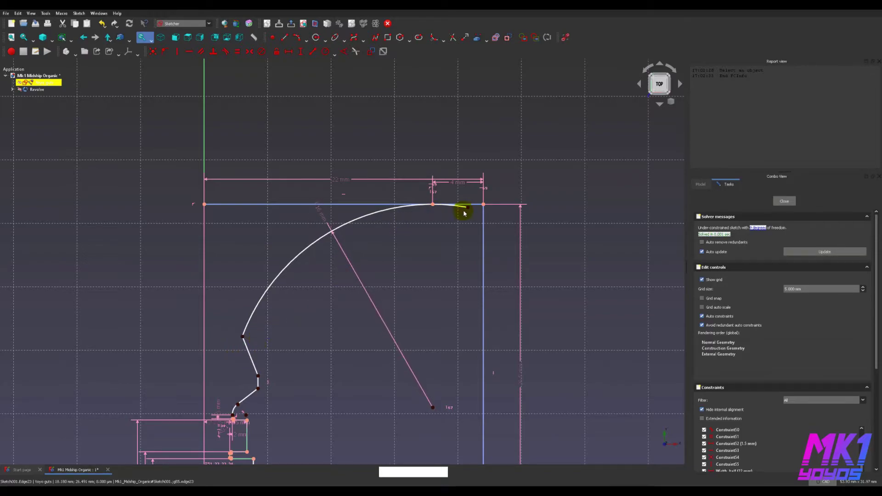
- Draw a short vertical line about 1.5 mm down from the 16 mm arc's outer end, continuing inward with a horizontal line about 3.7 mm long
{"action": "mouse_move", "coordinate": [467, 210]}
{"action": "left_mouse_down"}
{"action": "mouse_move", "coordinate": [452, 215]}
{"action": "mouse_move", "coordinate": [464, 226]}
{"action": "left_mouse_up"}
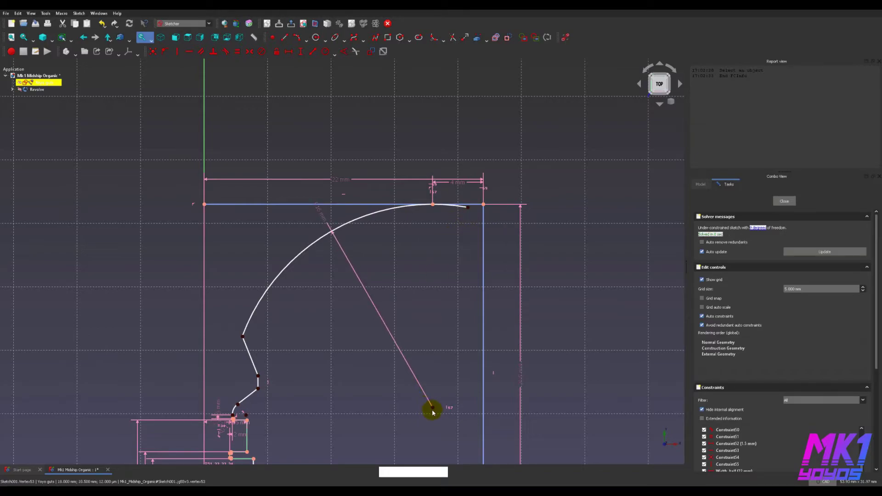
{"action": "left_click_drag", "start_coordinate": [433, 408], "coordinate": [432, 407]}
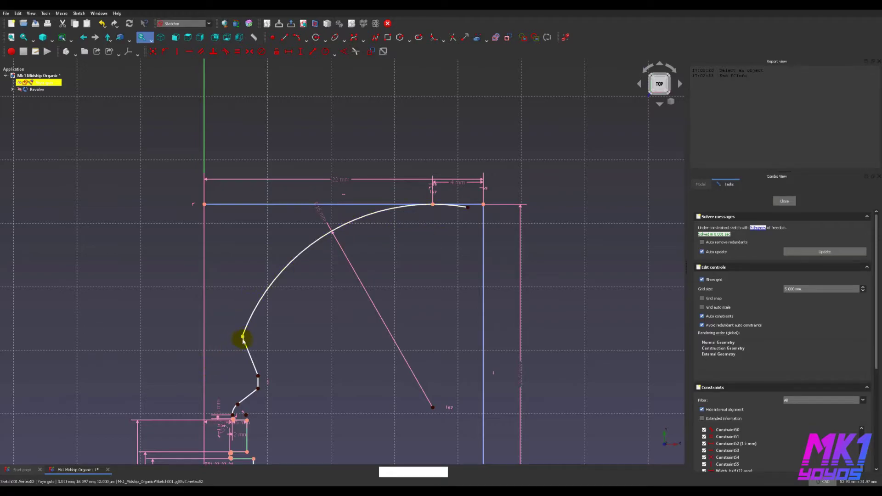
{"action": "left_click", "coordinate": [285, 40]}
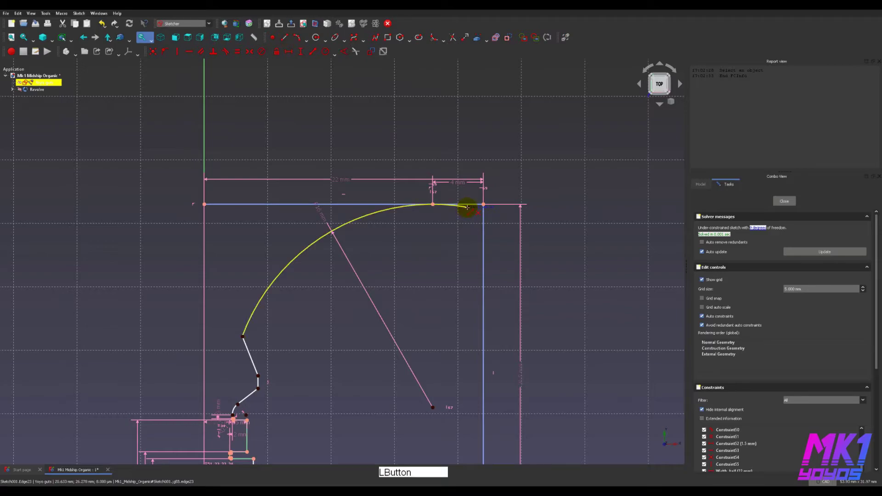
{"action": "left_click", "coordinate": [468, 226]}
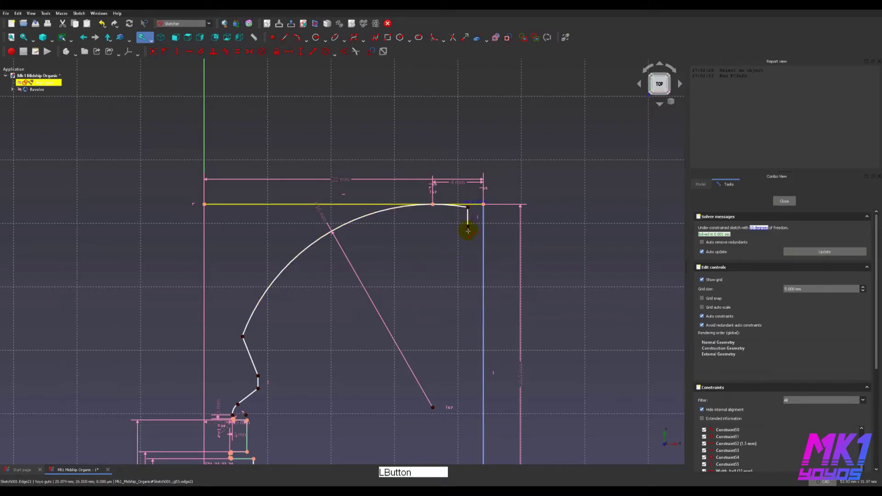
{"action": "left_click", "coordinate": [468, 226]}
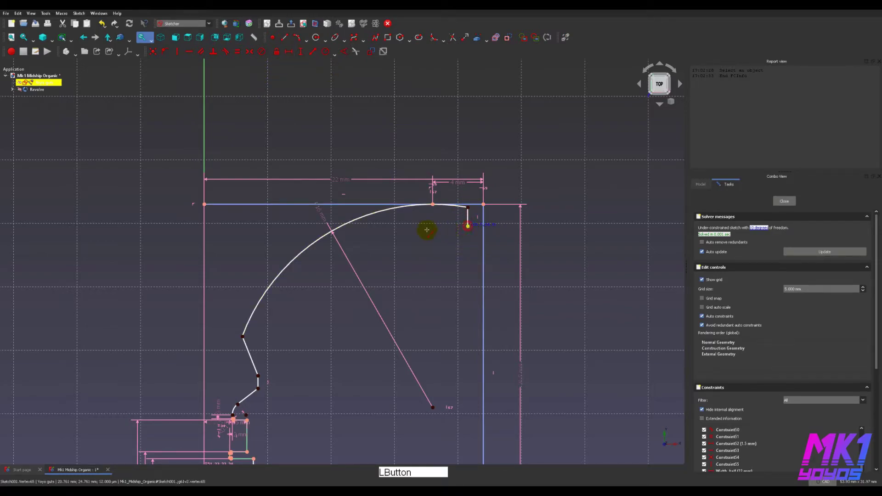
{"action": "left_click", "coordinate": [419, 226]}
{"action": "key", "text": "Escape"}
- Draw an inner arc below the 16 mm arc, tangent to the short horizontal line's inner end, and lower the rim's bottom edge
{"action": "left_click", "coordinate": [297, 39]}
{"action": "left_click", "coordinate": [420, 227]}
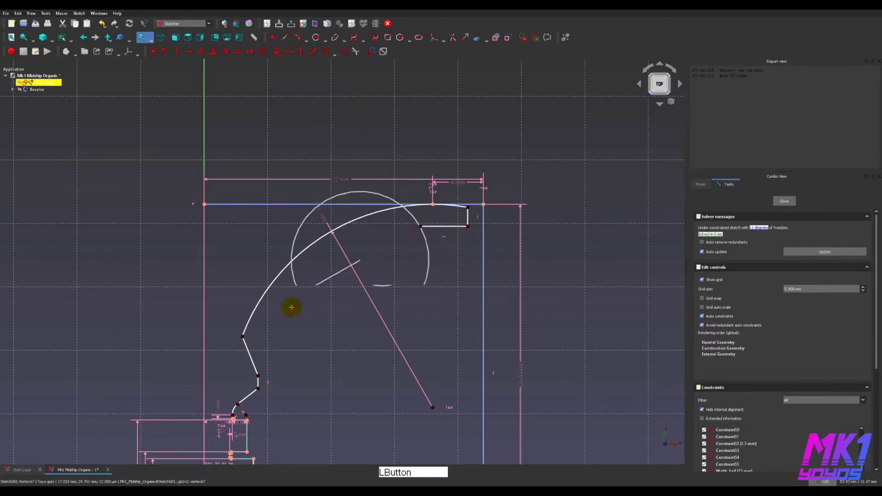
{"action": "left_click", "coordinate": [334, 265]}
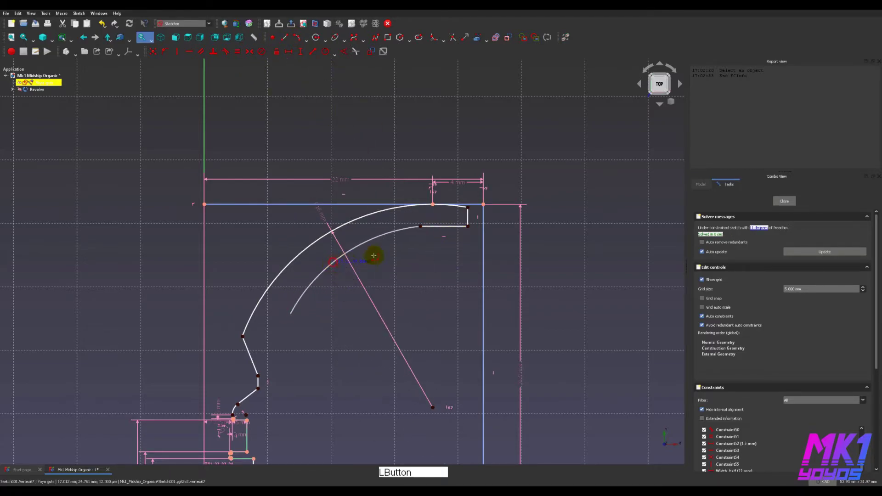
{"action": "left_click", "coordinate": [414, 228]}
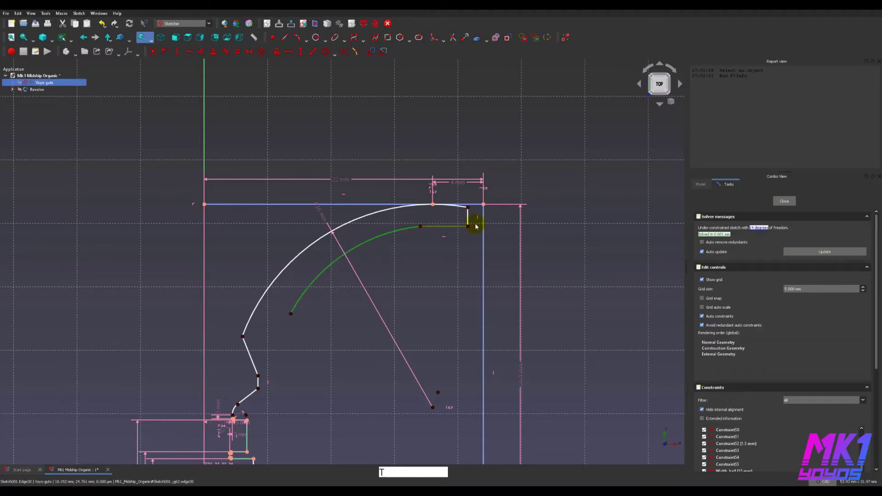
{"action": "key", "text": "t"}
{"action": "left_click_drag", "start_coordinate": [468, 216], "coordinate": [469, 252]}
- Fillet both outer corners of the rim and constrain the two fillets to equal radii
{"action": "scroll", "coordinate": [477, 215], "scroll_direction": "up", "scroll_amount": 3}
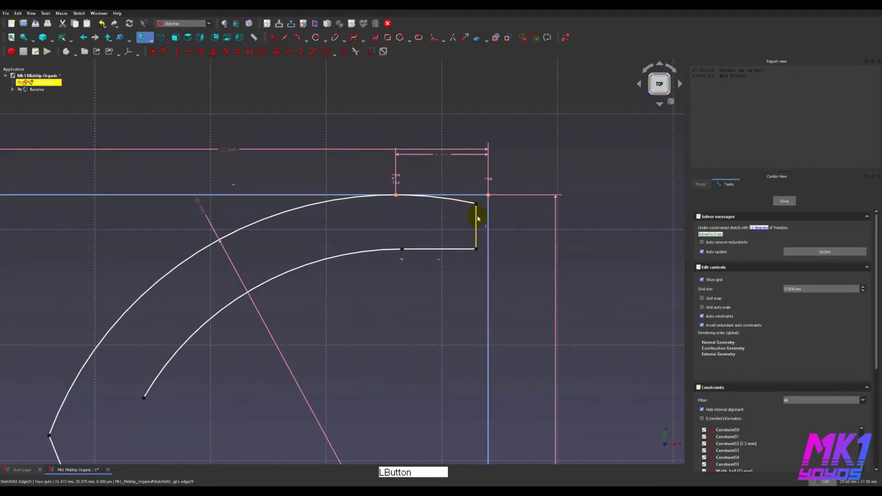
{"action": "scroll", "coordinate": [477, 218], "scroll_direction": "up", "scroll_amount": 2}
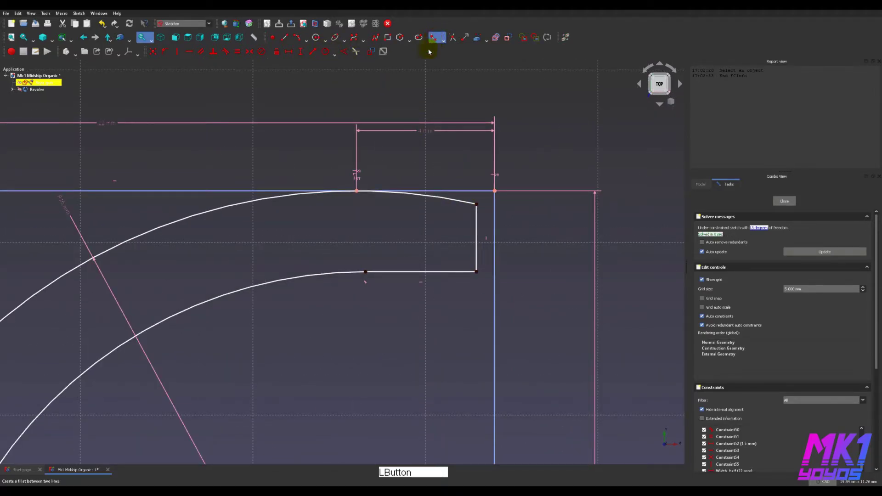
{"action": "left_click", "coordinate": [476, 205]}
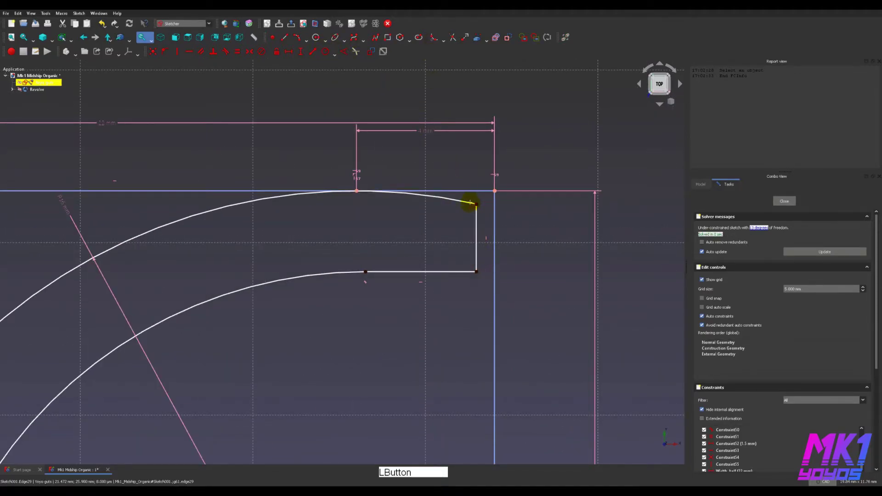
{"action": "left_click", "coordinate": [473, 205]}
{"action": "left_click", "coordinate": [479, 260]}
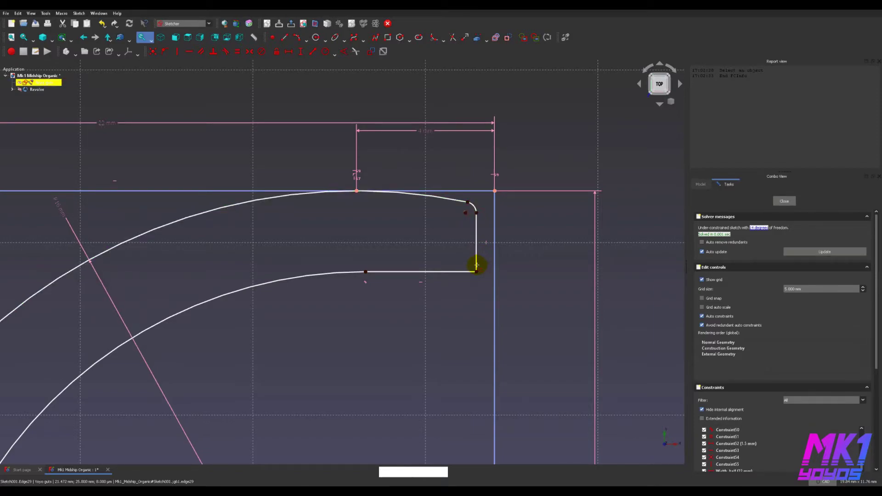
{"action": "left_click", "coordinate": [476, 265]}
{"action": "left_click", "coordinate": [470, 271]}
{"action": "key", "text": "Escape"}
{"action": "left_click", "coordinate": [476, 207]}
{"action": "key", "text": "e"}
- Try to constrain the upper rim fillet's radius to 1.5 mm
{"action": "left_click", "coordinate": [472, 207]}
{"action": "key", "text": "shift+r"}
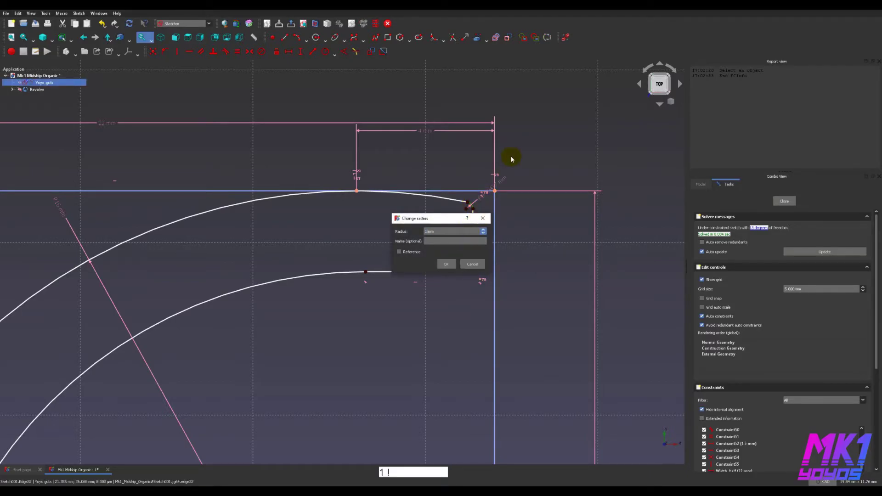
{"action": "type", "text": "1.5"}
{"action": "key", "text": "KP_Enter"}
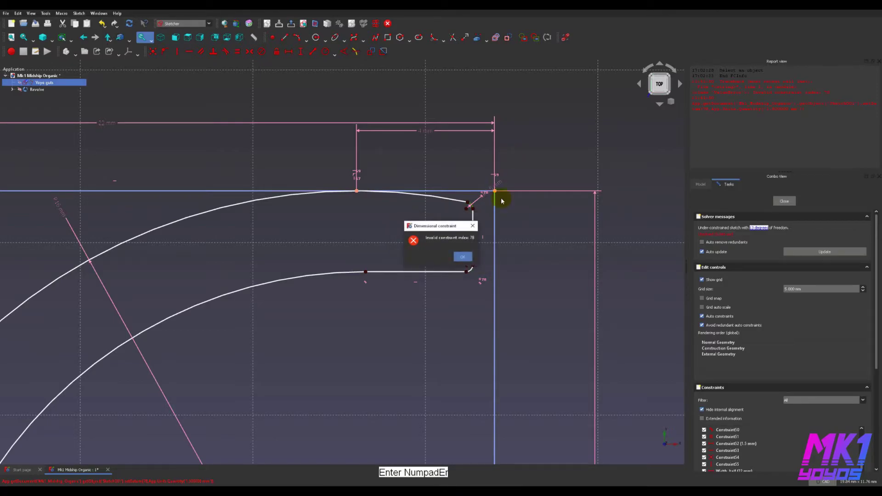
{"action": "left_click", "coordinate": [462, 256]}
- Thicken the rim by lowering its bottom edge, and constrain the upper rim fillet's radius to 1.5 mm
{"action": "left_click_drag", "start_coordinate": [451, 273], "coordinate": [450, 312]}
{"action": "left_click", "coordinate": [481, 204]}
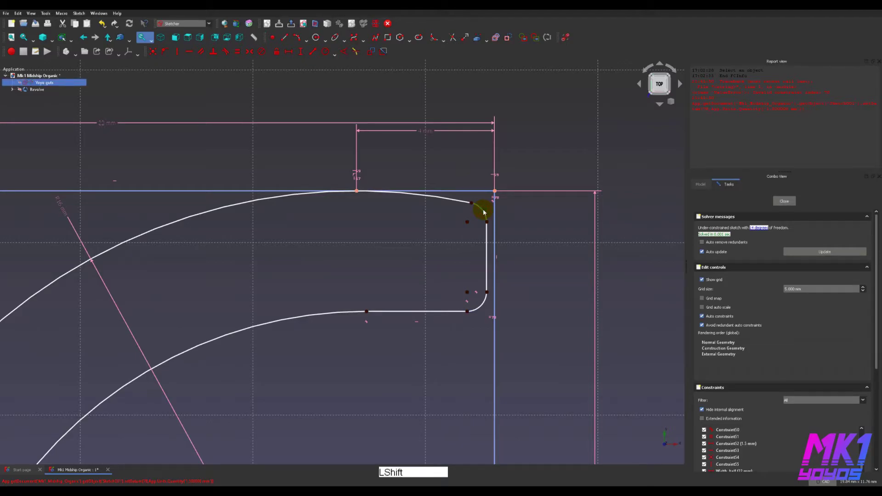
{"action": "key", "text": "shift+r"}
{"action": "type", "text": "1.5"}
{"action": "key", "text": "KP_Enter"}
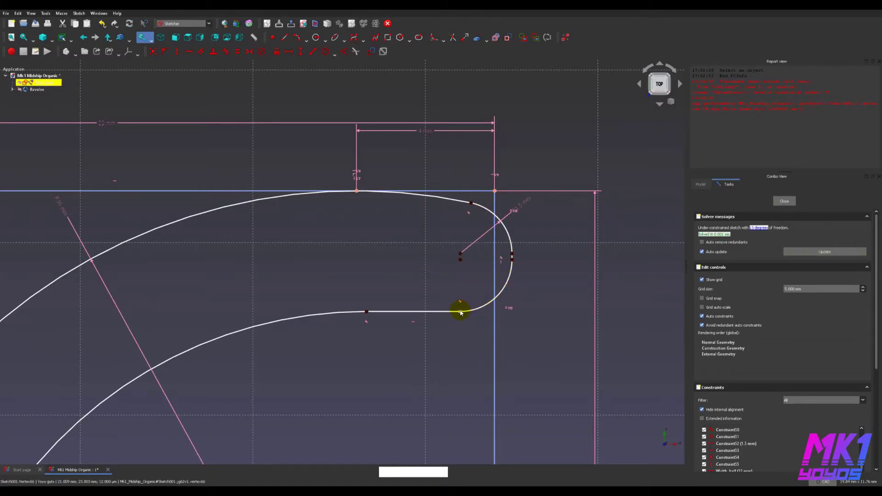
- Pull the rim's outer edge inward and constrain the upper fillet's outer end vertically in line with the construction corner
{"action": "left_click_drag", "start_coordinate": [513, 262], "coordinate": [490, 252]}
{"action": "left_click", "coordinate": [484, 250]}
{"action": "left_click", "coordinate": [495, 191]}
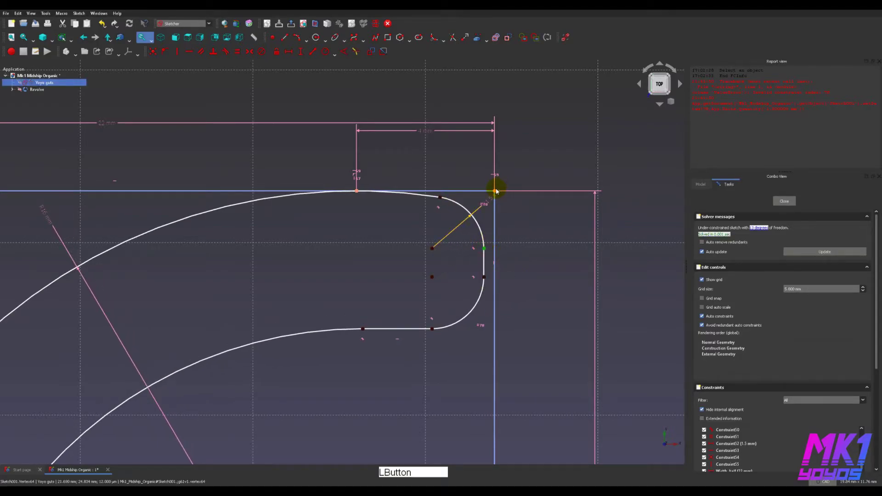
{"action": "key", "text": "v"}
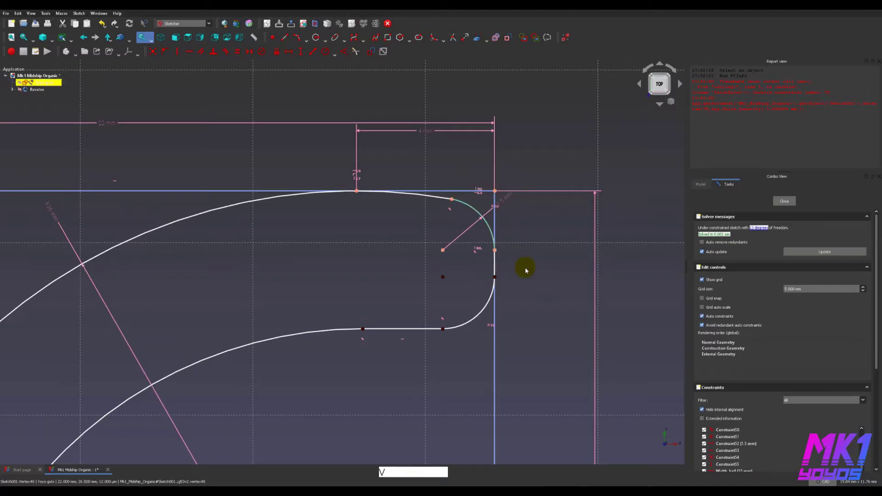
{"action": "left_click", "coordinate": [525, 277]}
- Lengthen the rim's vertical edge slightly by moving the lower fillet's outer end down
{"action": "scroll", "coordinate": [408, 252], "scroll_direction": "down", "scroll_amount": 3}
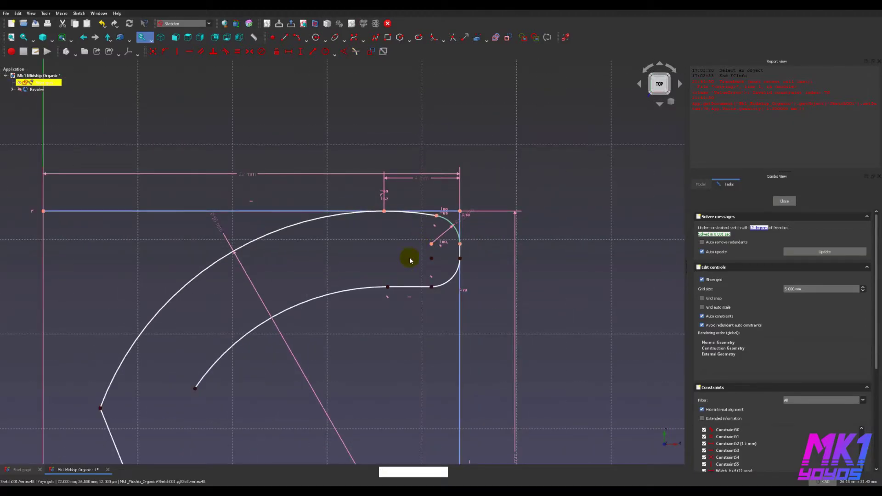
{"action": "mouse_move", "coordinate": [461, 270]}
{"action": "left_mouse_down"}
{"action": "mouse_move", "coordinate": [459, 258]}
{"action": "mouse_move", "coordinate": [459, 270]}
{"action": "mouse_move", "coordinate": [449, 268]}
{"action": "mouse_move", "coordinate": [458, 258]}
{"action": "left_mouse_up"}
{"action": "middle_click_drag", "start_coordinate": [458, 257], "coordinate": [573, 181]}
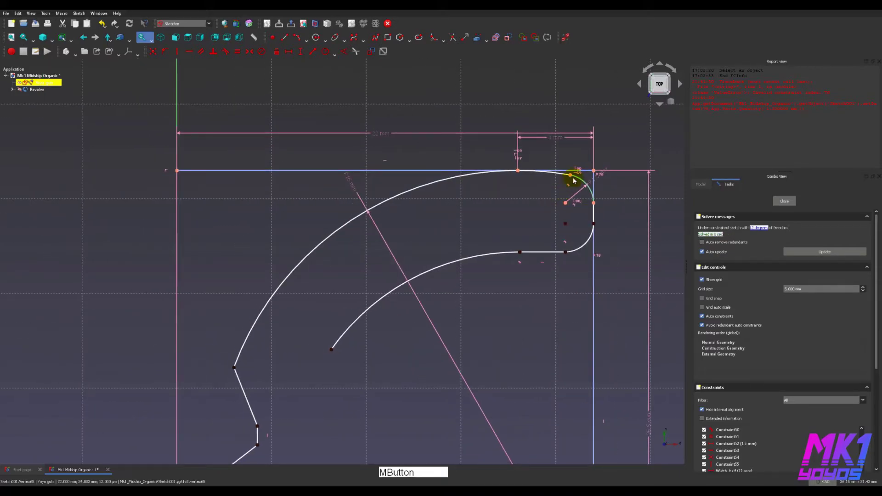
{"action": "left_click", "coordinate": [573, 180]}
{"action": "scroll", "coordinate": [590, 186], "scroll_direction": "up", "scroll_amount": 3}
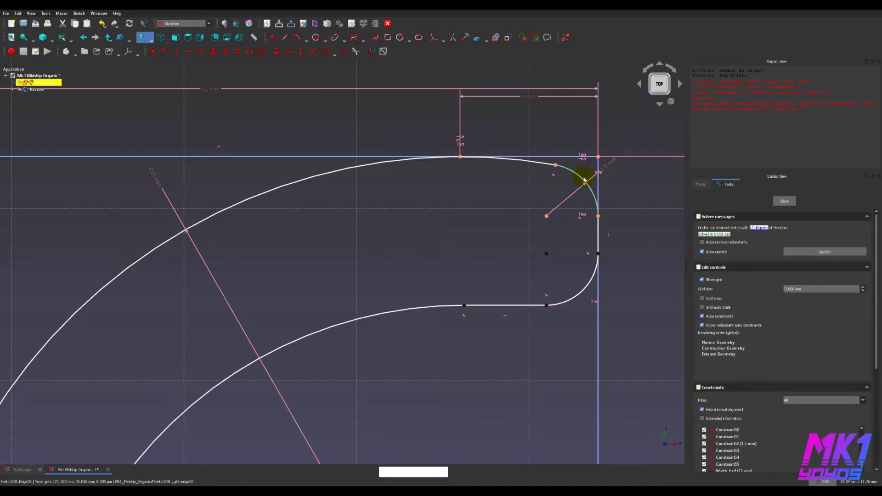
- Draw a stepped six-segment polyline from the guts' lowest corner on the horizontal axis up to the inner arc's open end
{"action": "middle_click_drag", "start_coordinate": [442, 224], "coordinate": [492, 221]}
{"action": "scroll", "coordinate": [492, 221], "scroll_direction": "down", "scroll_amount": 2}
{"action": "middle_click_drag", "start_coordinate": [282, 316], "coordinate": [391, 172]}
{"action": "scroll", "coordinate": [340, 317], "scroll_direction": "down", "scroll_amount": 1}
{"action": "scroll", "coordinate": [379, 294], "scroll_direction": "down", "scroll_amount": 1}
{"action": "mouse_move", "coordinate": [380, 291]}
{"action": "middle_mouse_down"}
{"action": "mouse_move", "coordinate": [450, 162]}
{"action": "mouse_move", "coordinate": [412, 178]}
{"action": "middle_mouse_up"}
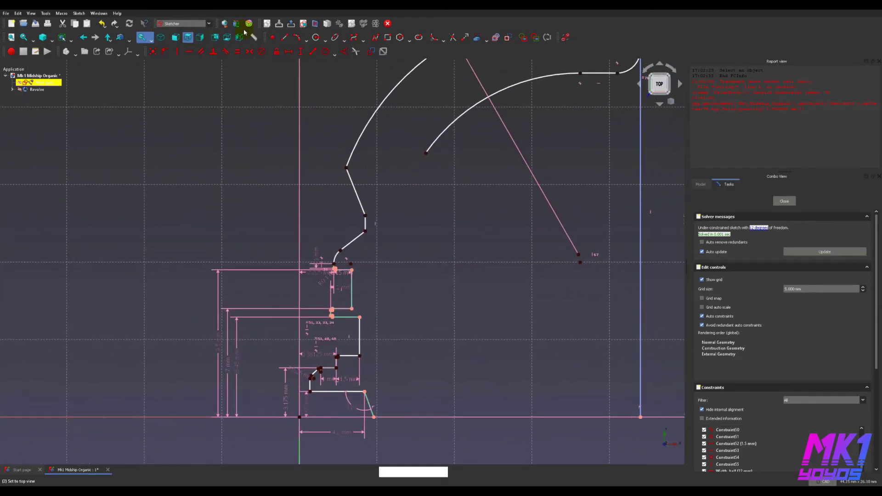
{"action": "left_click", "coordinate": [375, 37]}
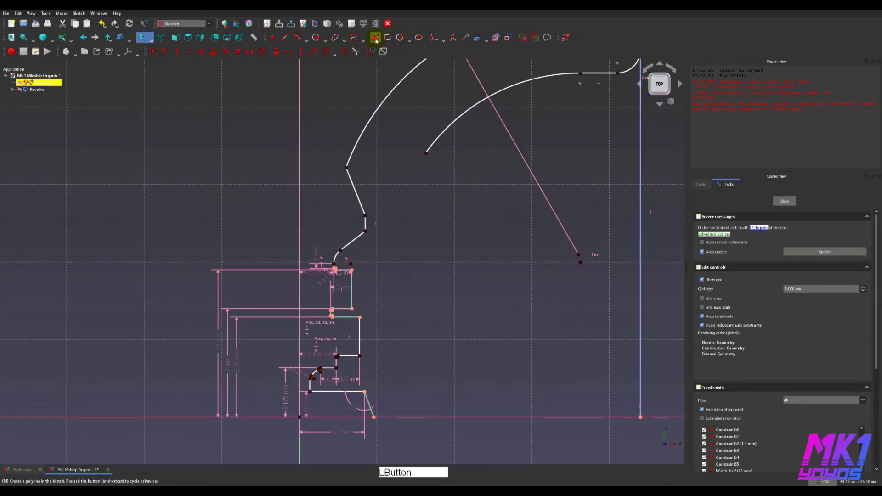
{"action": "left_click", "coordinate": [374, 416]}
{"action": "left_click", "coordinate": [402, 410]}
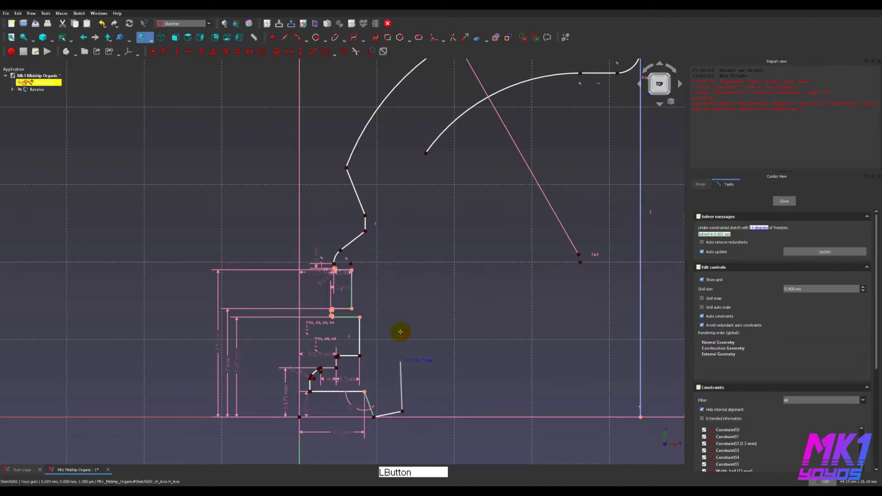
{"action": "left_click", "coordinate": [401, 332]}
{"action": "left_click", "coordinate": [419, 316]}
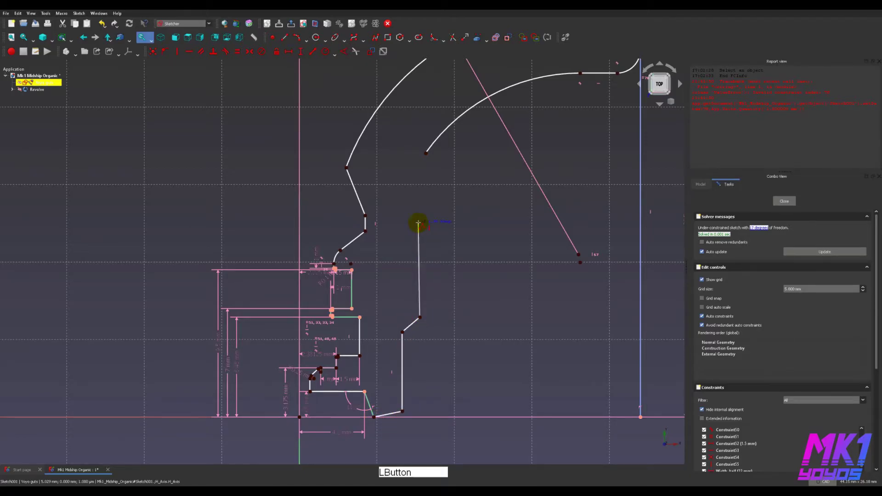
{"action": "left_click", "coordinate": [434, 209]}
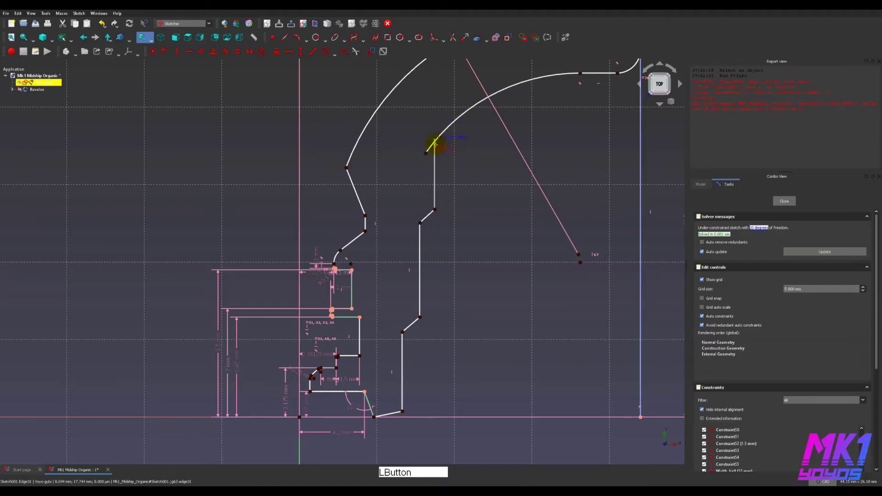
{"action": "left_click", "coordinate": [427, 153]}
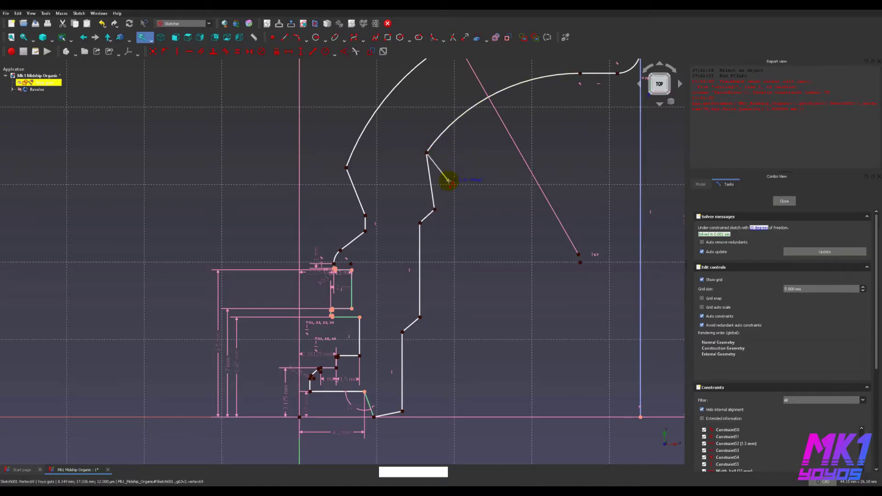
{"action": "key", "text": "F1"}
- Constrain the stepped polyline's uppermost segment vertical and its lowest segment horizontal
{"action": "left_click", "coordinate": [512, 255]}
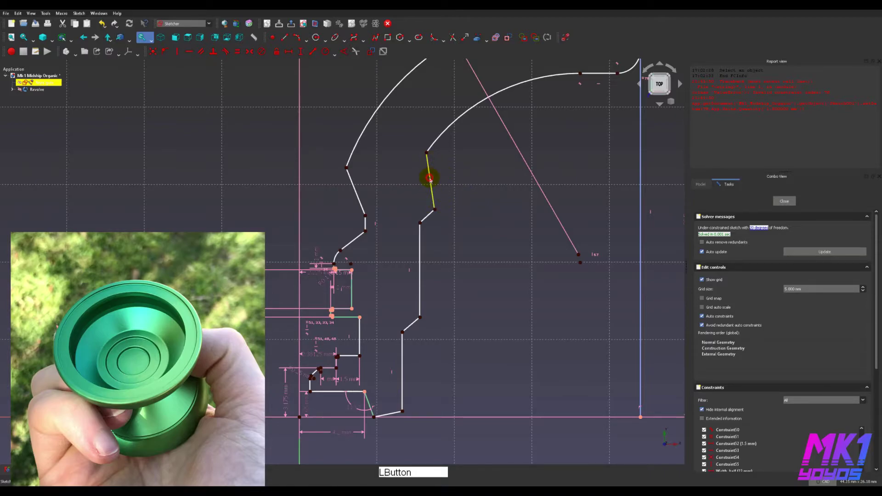
{"action": "key", "text": "v"}
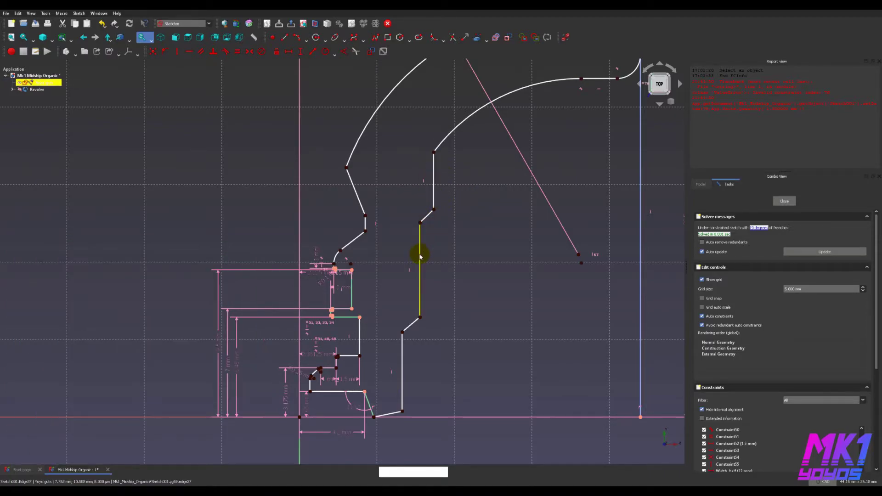
{"action": "left_click", "coordinate": [394, 413]}
{"action": "key", "text": "h"}
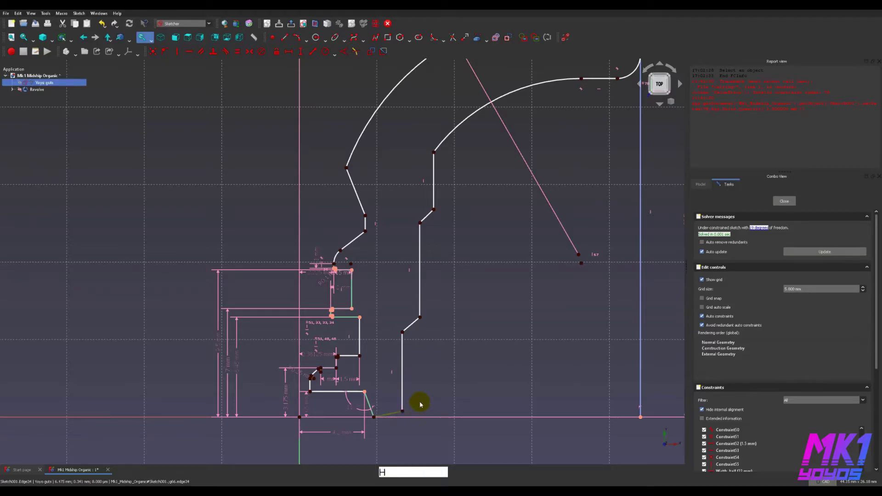
- Constrain the lowest segment's outer end to 5.7 mm horizontally from the origin, and place the dimension below the existing one
{"action": "left_click", "coordinate": [401, 416]}
{"action": "key", "text": "shift+h"}
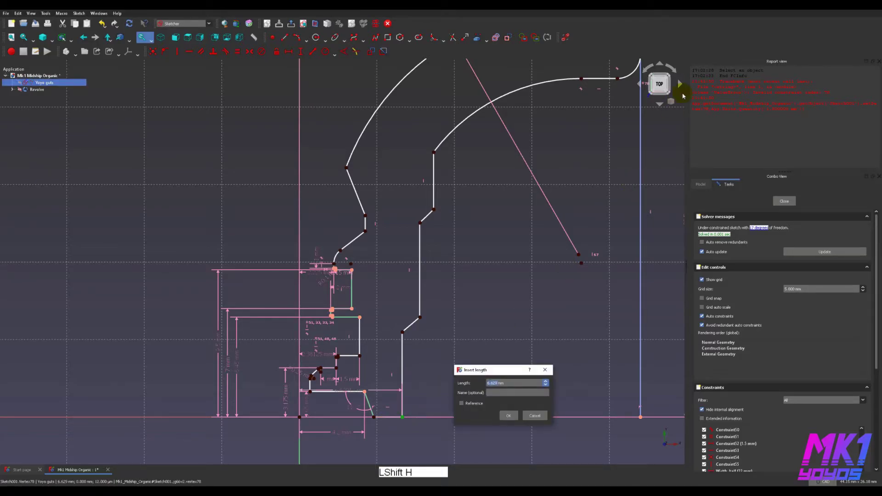
{"action": "type", "text": "5.75"}
{"action": "key", "text": "KP_Enter"}
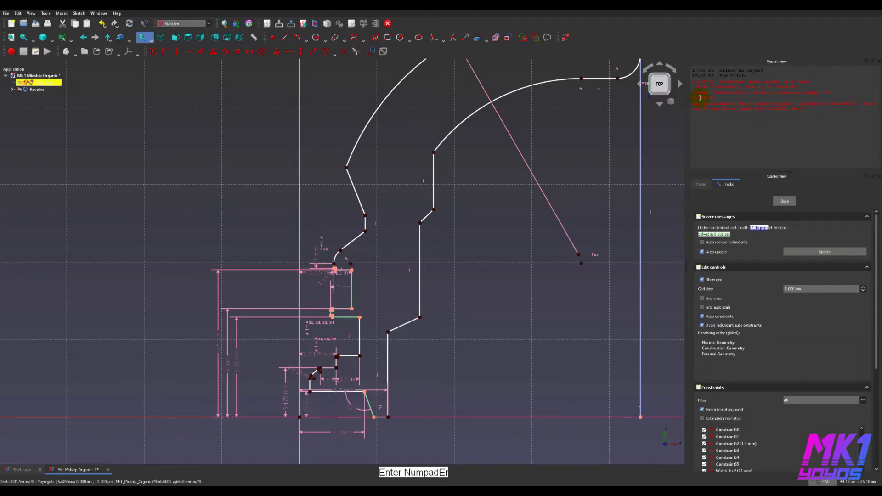
{"action": "left_click_drag", "start_coordinate": [339, 391], "coordinate": [345, 446]}
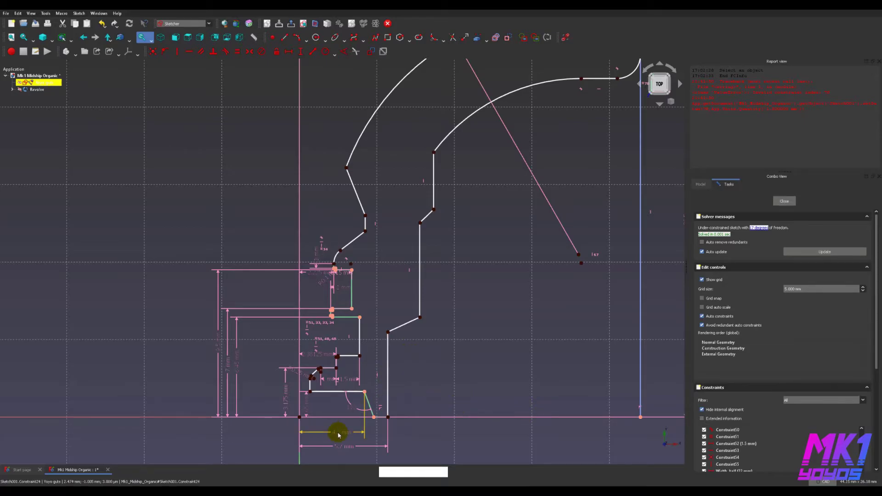
{"action": "middle_click_drag", "start_coordinate": [359, 432], "coordinate": [429, 370]}
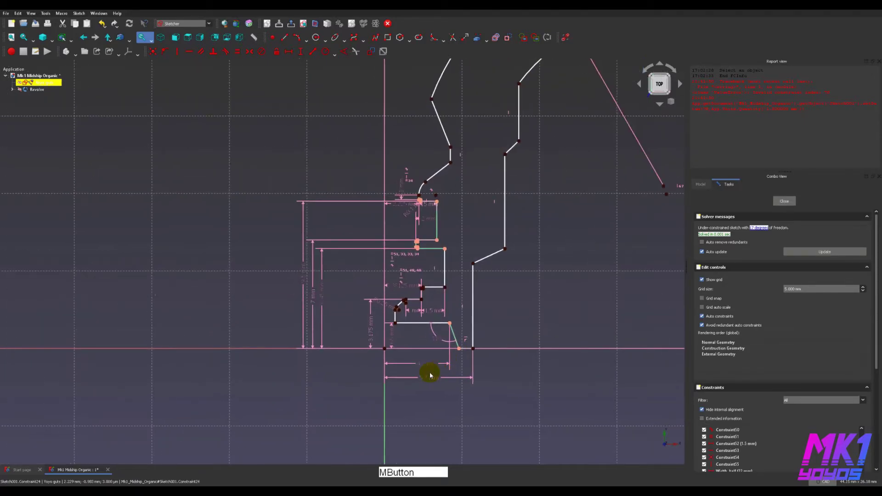
{"action": "scroll", "coordinate": [429, 370], "scroll_direction": "up", "scroll_amount": 5}
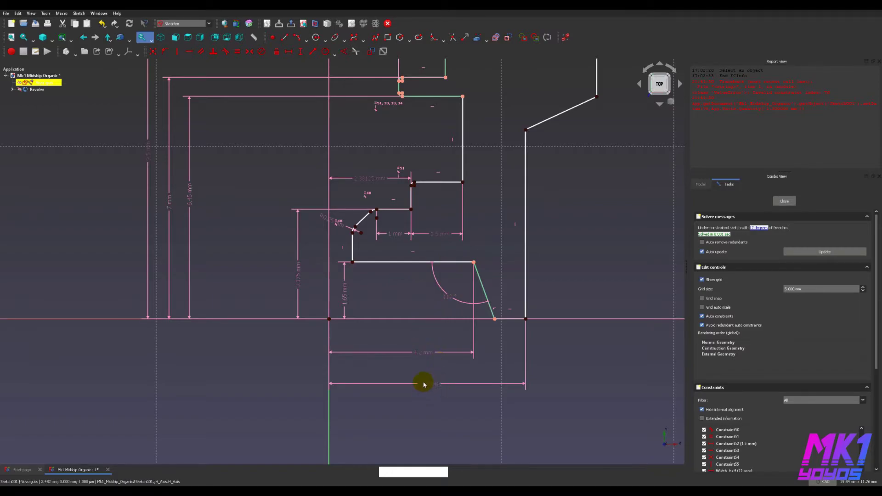
- Reposition the 5.7 mm dimension and add a reference-only horizontal length dimension to the lowest segment, placed between the dimensions below the axis
{"action": "mouse_move", "coordinate": [423, 385]}
{"action": "left_mouse_down"}
{"action": "mouse_move", "coordinate": [423, 376]}
{"action": "mouse_move", "coordinate": [437, 376]}
{"action": "left_mouse_up"}
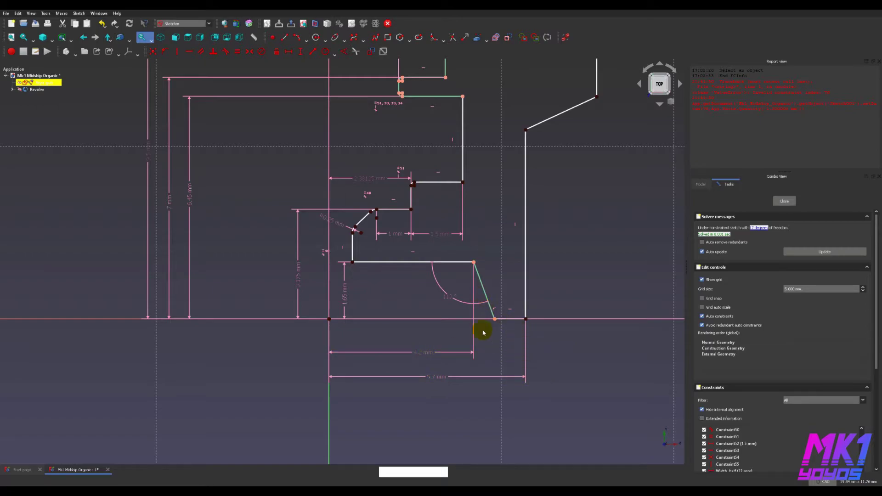
{"action": "left_click", "coordinate": [485, 301]}
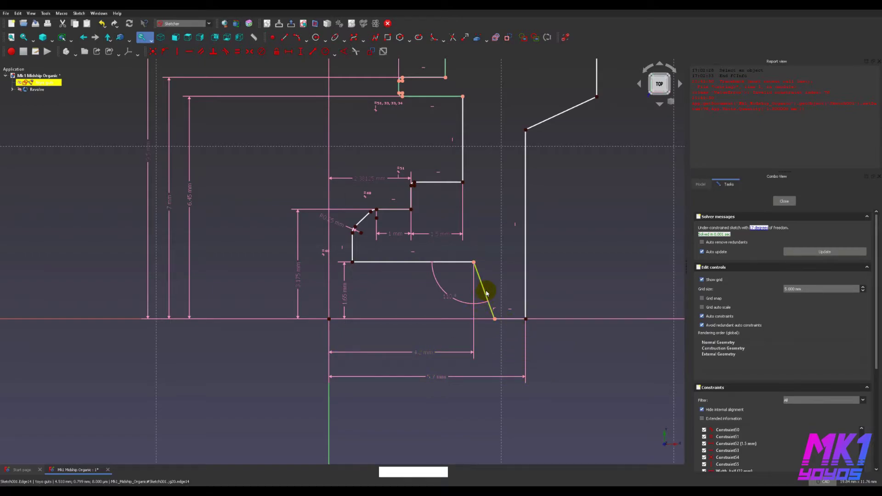
{"action": "left_click", "coordinate": [514, 321], "text": "shift"}
{"action": "key", "text": "shift+d"}
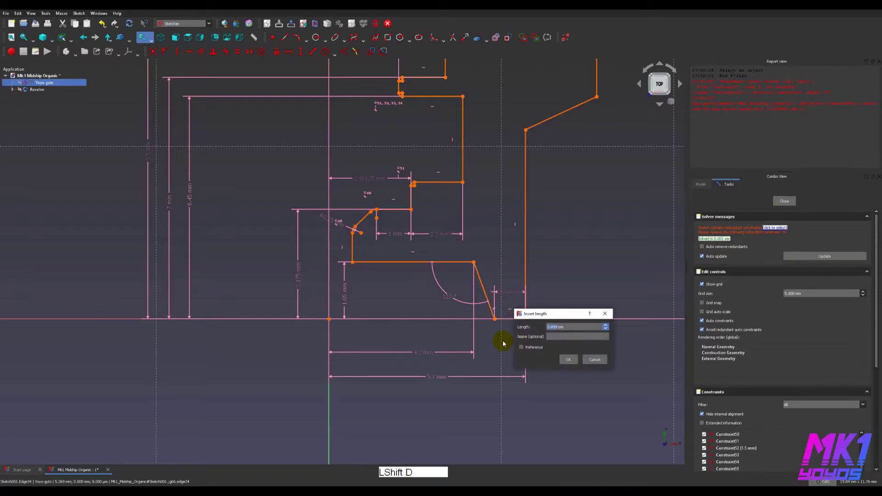
{"action": "left_click", "coordinate": [522, 348]}
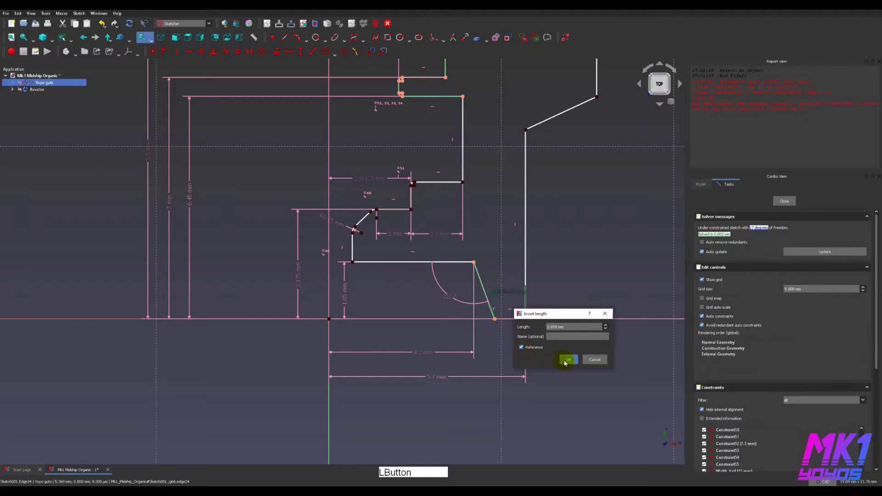
{"action": "left_click", "coordinate": [568, 359]}
{"action": "left_click_drag", "start_coordinate": [505, 294], "coordinate": [469, 365]}
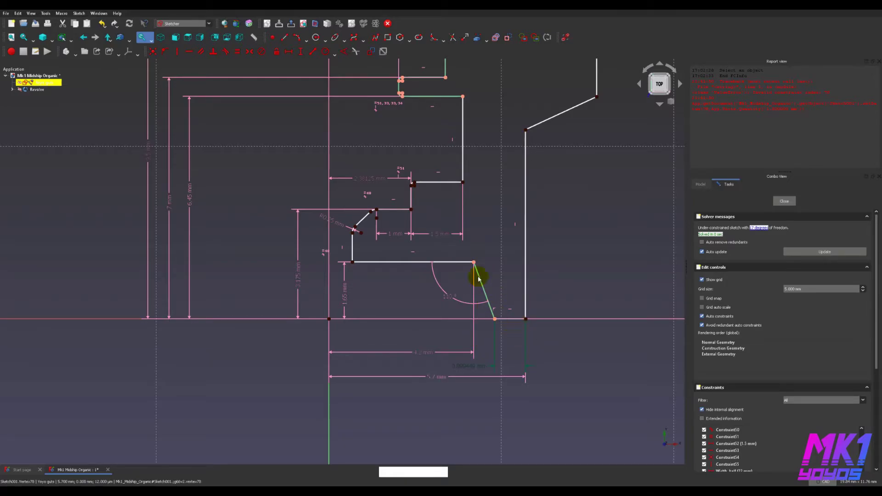
- Fillet the sharp corner where the outer body arc meets the sloped segment of the guts
{"action": "middle_click_drag", "start_coordinate": [579, 267], "coordinate": [423, 414]}
{"action": "scroll", "coordinate": [424, 412], "scroll_direction": "down", "scroll_amount": 4}
{"action": "middle_click_drag", "start_coordinate": [534, 341], "coordinate": [567, 365]}
{"action": "middle_click_drag", "start_coordinate": [513, 296], "coordinate": [507, 312]}
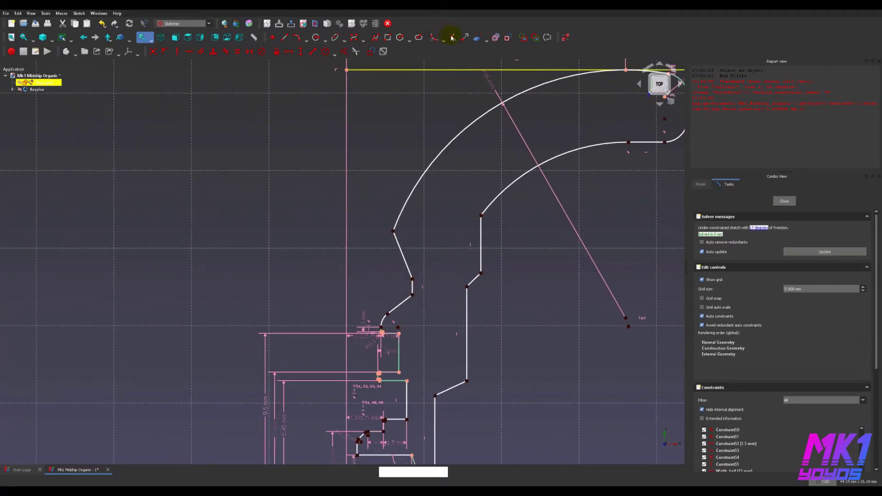
{"action": "left_click", "coordinate": [436, 40]}
{"action": "key", "text": "Escape"}
{"action": "scroll", "coordinate": [386, 234], "scroll_direction": "up", "scroll_amount": 5}
{"action": "left_click", "coordinate": [437, 39]}
{"action": "left_click", "coordinate": [419, 215]}
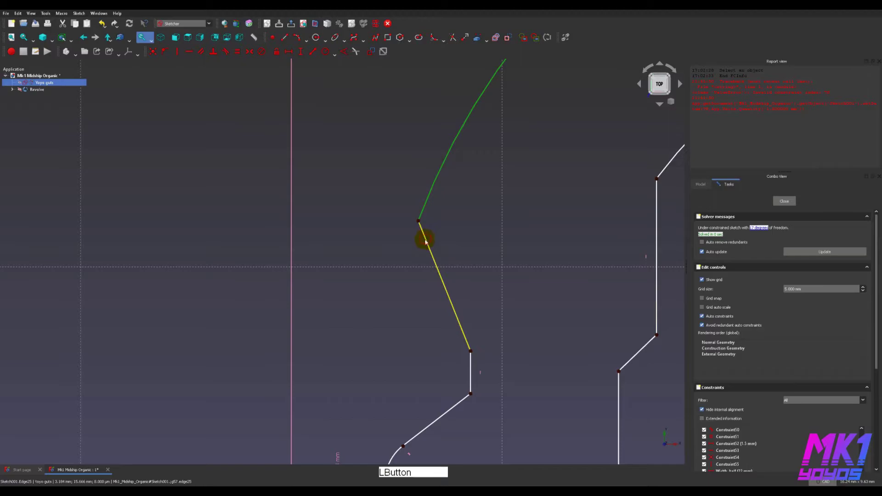
{"action": "left_click", "coordinate": [425, 242]}
{"action": "left_click", "coordinate": [422, 224]}
- Constrain the new fillet's radius to 1.5 mm and place its dimension beside the arc
{"action": "key", "text": "shift+r"}
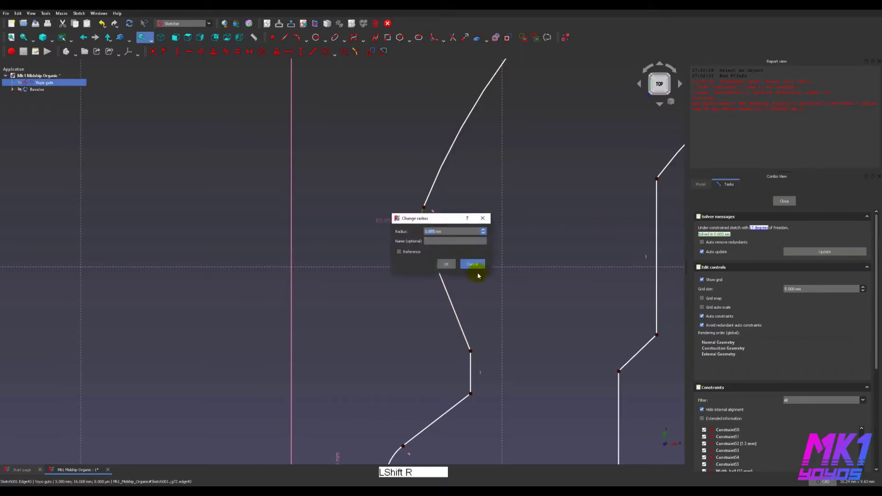
{"action": "key", "text": "Return"}
{"action": "scroll", "coordinate": [463, 252], "scroll_direction": "down", "scroll_amount": 2}
{"action": "left_click_drag", "start_coordinate": [481, 227], "coordinate": [475, 237]}
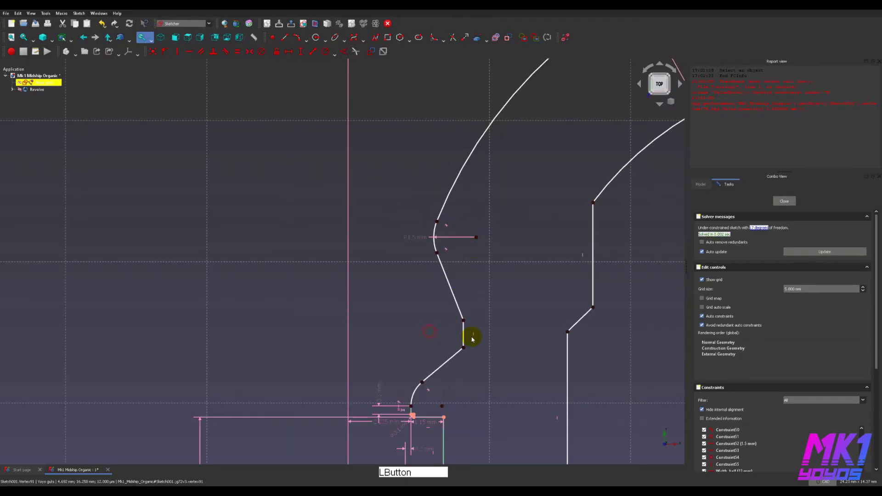
- Check the complete closed profile and finish editing the Yoyo guts sketch
{"action": "scroll", "coordinate": [475, 364], "scroll_direction": "down", "scroll_amount": 2}
{"action": "scroll", "coordinate": [488, 357], "scroll_direction": "up", "scroll_amount": 2}
{"action": "scroll", "coordinate": [505, 395], "scroll_direction": "down", "scroll_amount": 2}
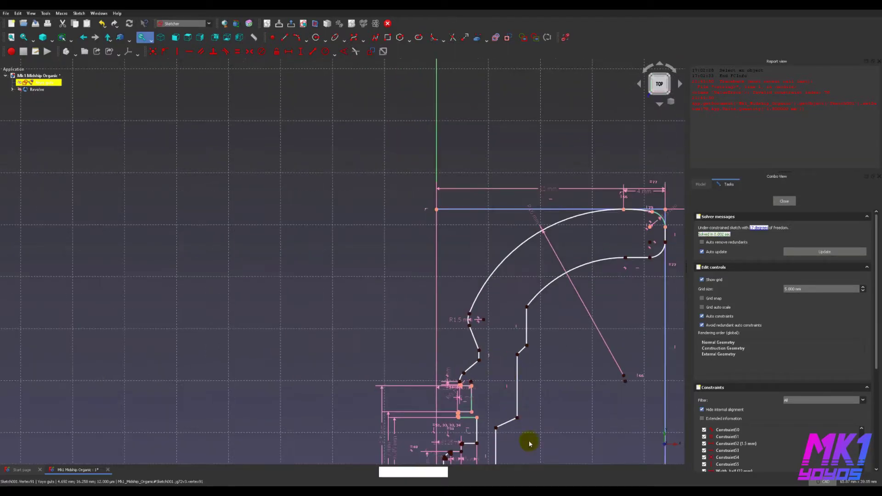
{"action": "middle_click_drag", "start_coordinate": [551, 387], "coordinate": [478, 302]}
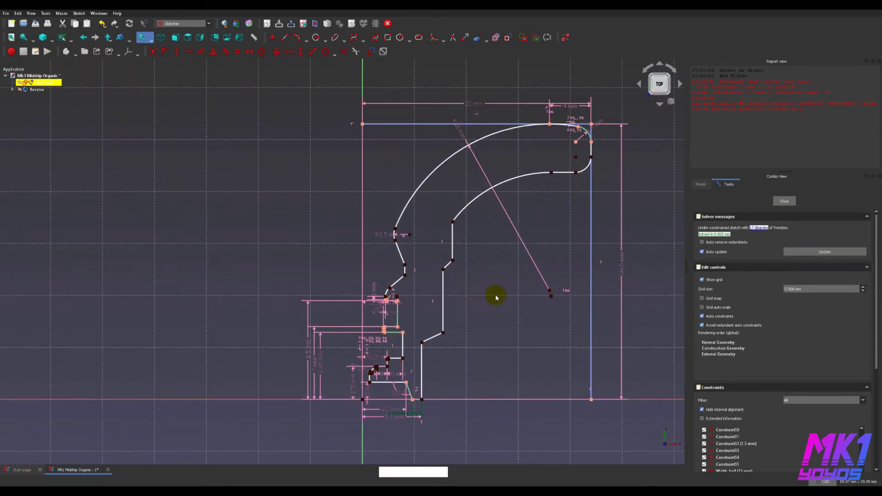
{"action": "left_click", "coordinate": [784, 201]}
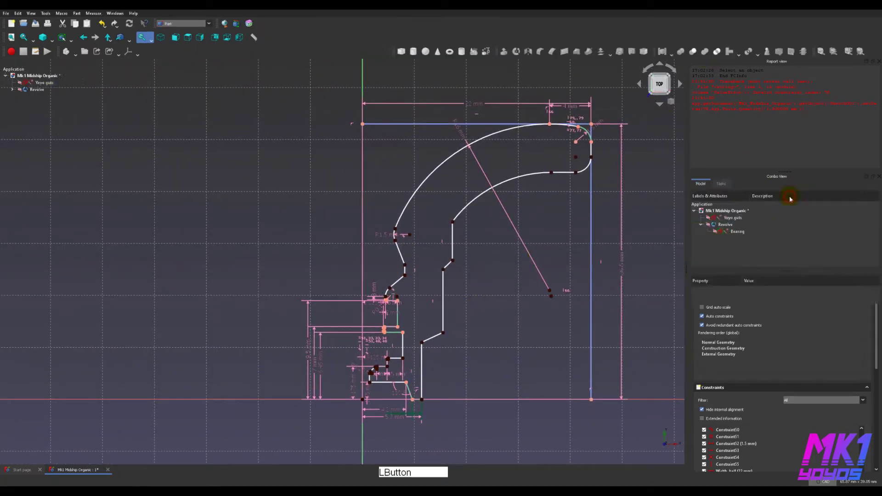
{"action": "left_click", "coordinate": [547, 250]}
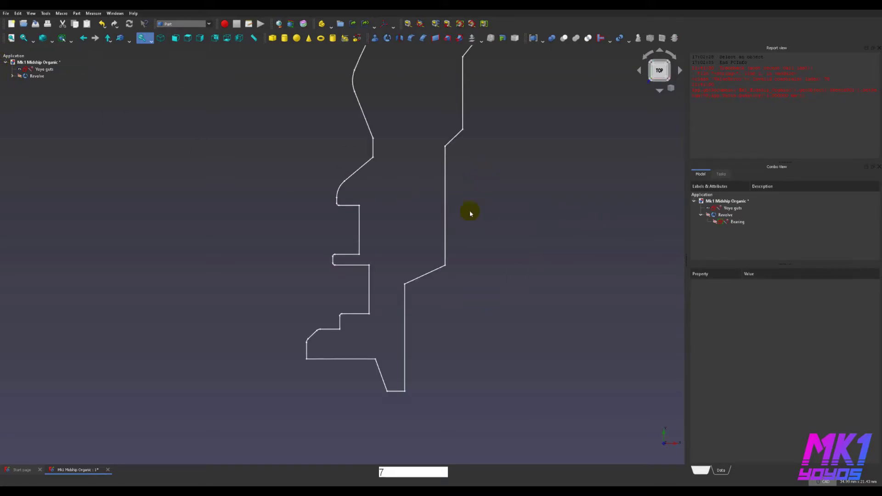
{"action": "scroll", "coordinate": [471, 211], "scroll_direction": "down", "scroll_amount": 5}
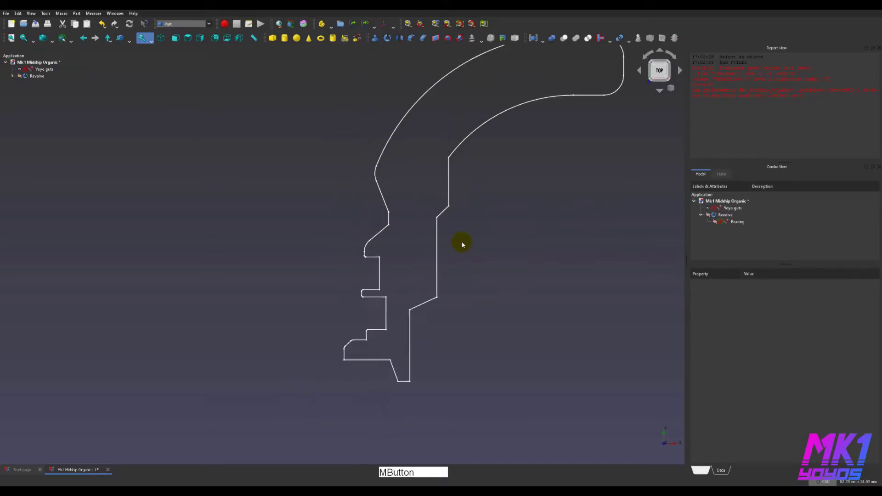
- Show the bearing's Revolve alongside the profile and display the model in the Flat Lines draw style
{"action": "left_click", "coordinate": [20, 76]}
{"action": "key", "text": "v"}
{"action": "key", "text": "6"}
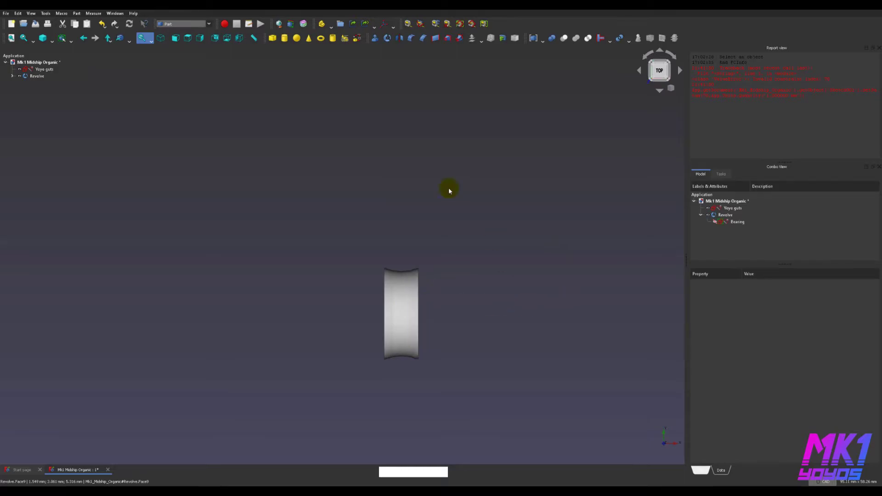
{"action": "key", "text": "v"}
{"action": "key", "text": "7"}
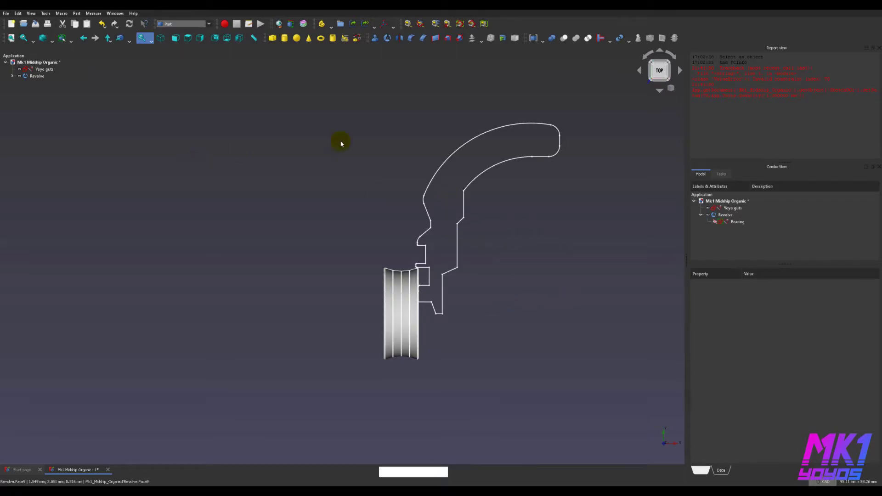
- Revolve the Yoyo guts sketch 360° about the X axis as a solid
{"action": "left_click", "coordinate": [45, 69]}
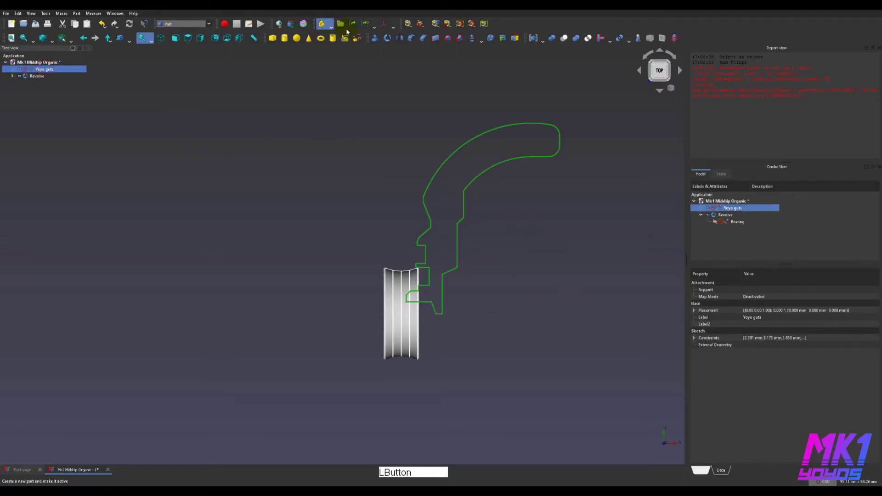
{"action": "left_click", "coordinate": [387, 38]}
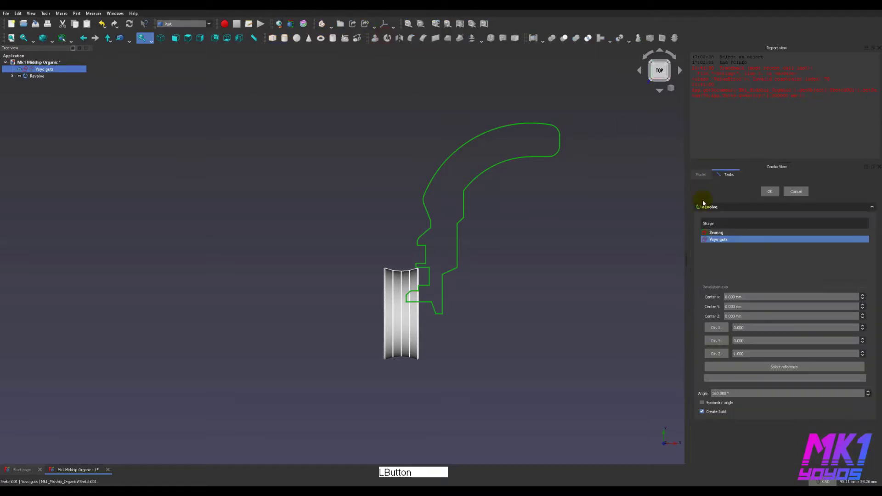
{"action": "left_click", "coordinate": [715, 328]}
{"action": "left_click", "coordinate": [770, 191]}
{"action": "left_click", "coordinate": [620, 227]}
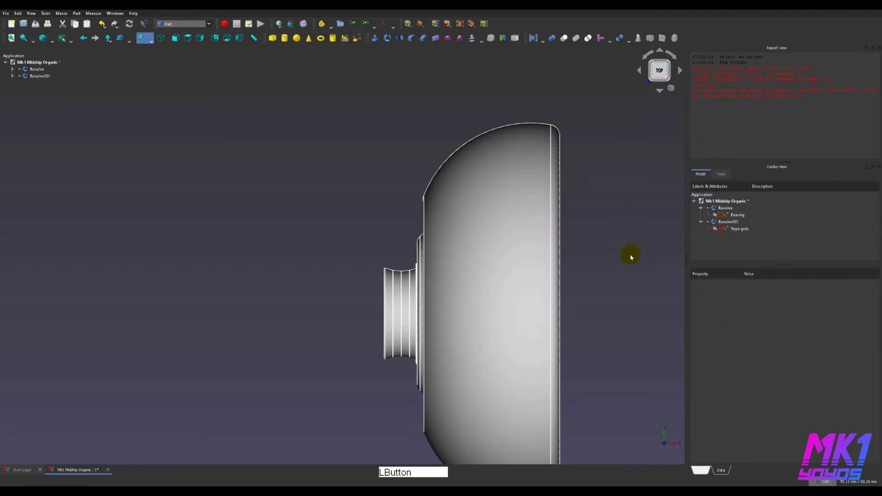
- Examine the revolved yo-yo half from its rim and outer sides, and save the document
{"action": "right_click_drag", "start_coordinate": [610, 267], "coordinate": [525, 381], "text": "shift"}
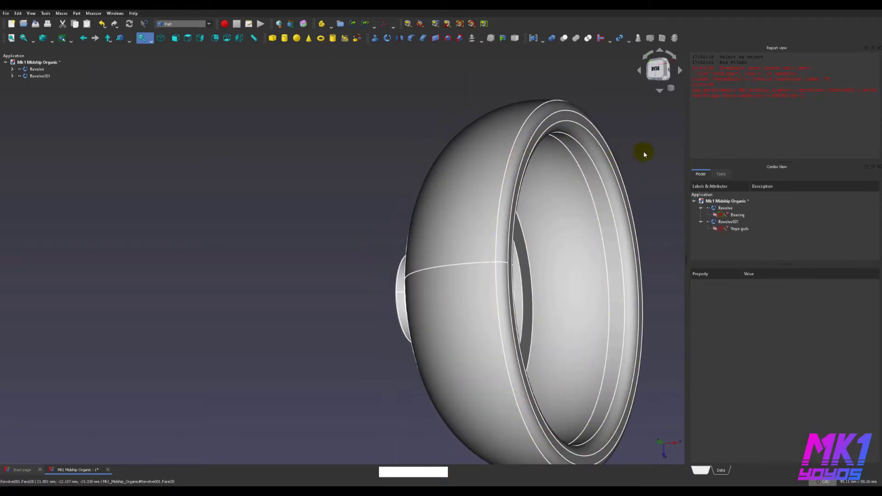
{"action": "middle_click_drag", "start_coordinate": [630, 151], "coordinate": [476, 124]}
{"action": "right_click_drag", "start_coordinate": [580, 234], "coordinate": [586, 308], "text": "shift"}
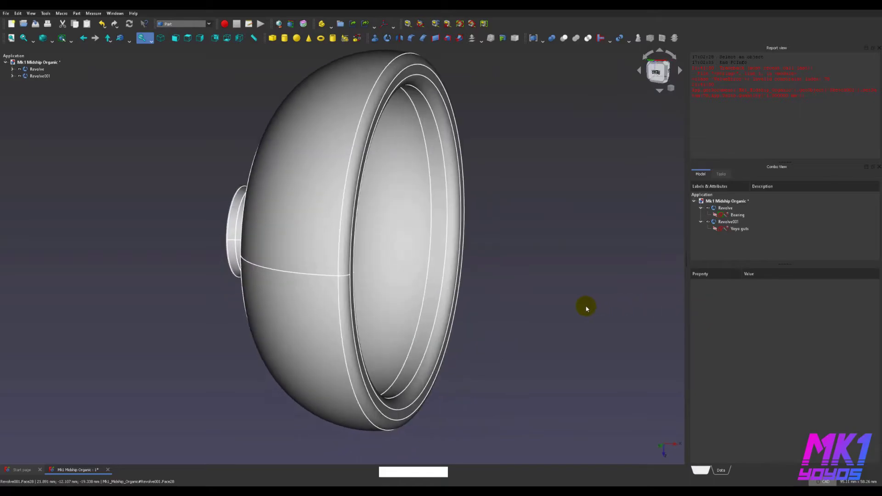
{"action": "key", "text": "ctrl+s"}
{"action": "middle_click_drag", "start_coordinate": [568, 208], "coordinate": [618, 230]}
{"action": "scroll", "coordinate": [614, 231], "scroll_direction": "down", "scroll_amount": 2}
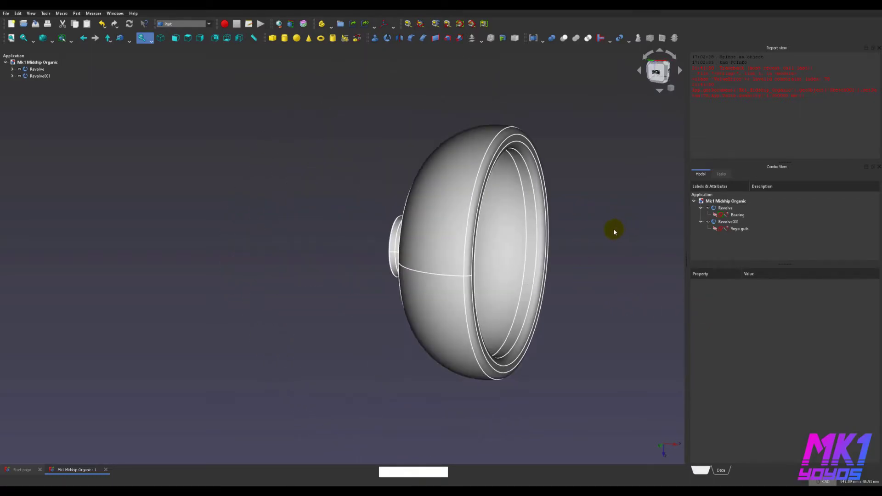
{"action": "scroll", "coordinate": [616, 236], "scroll_direction": "up", "scroll_amount": 1}
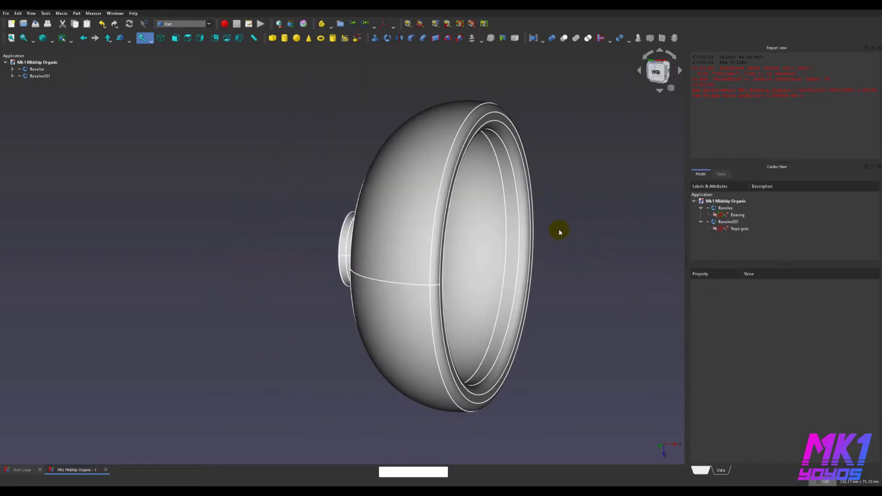
{"action": "right_click_drag", "start_coordinate": [607, 247], "coordinate": [625, 232], "text": "shift"}
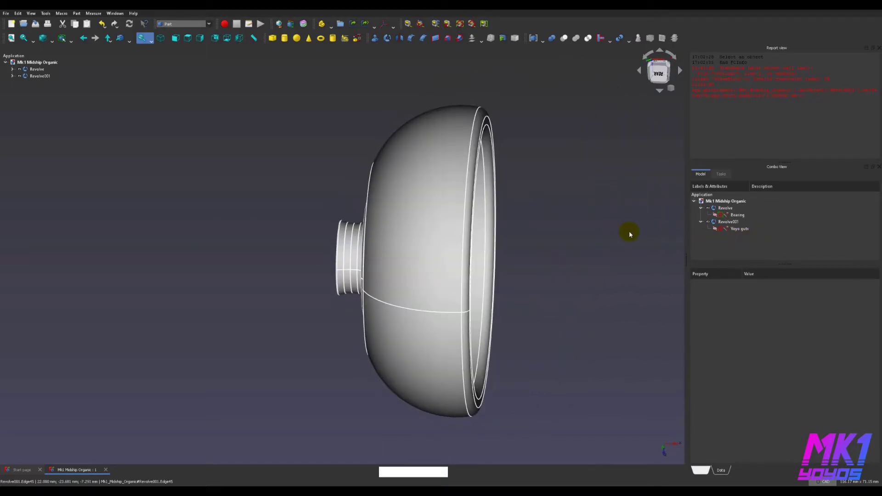
- Rename the revolve that contains the Bearing sketch to "Bearing revolve"
{"action": "left_click", "coordinate": [12, 69]}
{"action": "left_click", "coordinate": [38, 70]}
{"action": "key", "text": "F2"}
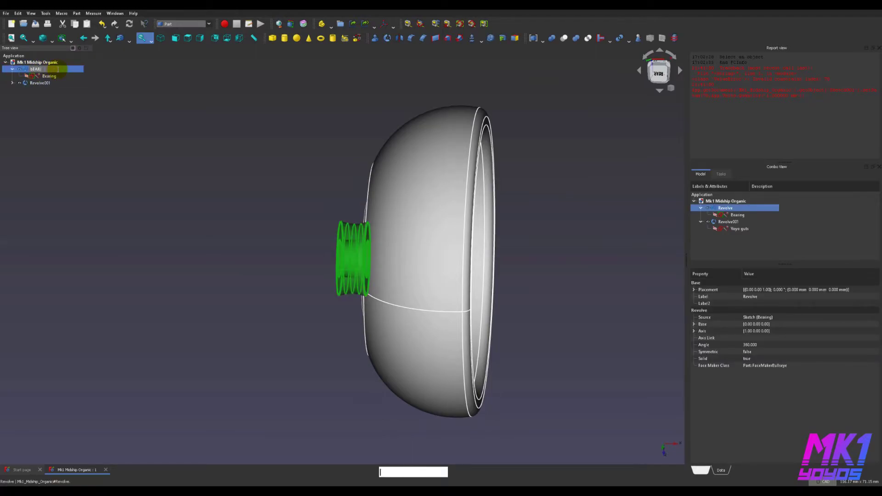
{"action": "type", "text": "bEARING"}
{"action": "key", "text": "Caps_Lock"}
{"action": "key", "text": "BackSpace"}
{"action": "type", "text": "B"}
{"action": "key", "text": "Return"}
- Rename the yo-yo body's revolve to "Yoyo Aluminum 2.81" so its name carries the material density
{"action": "left_click", "coordinate": [35, 84]}
{"action": "key", "text": "F2"}
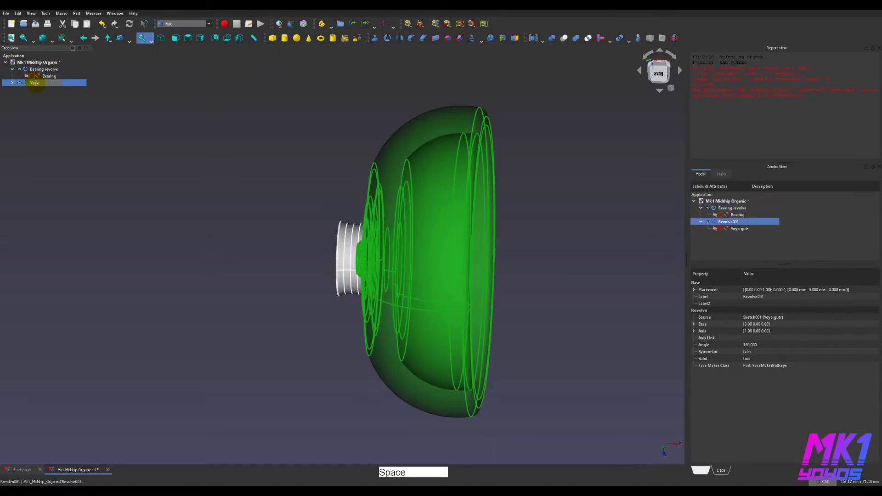
{"action": "type", "text": "Yoyo Aluminum 2.81"}
{"action": "key", "text": "Return"}
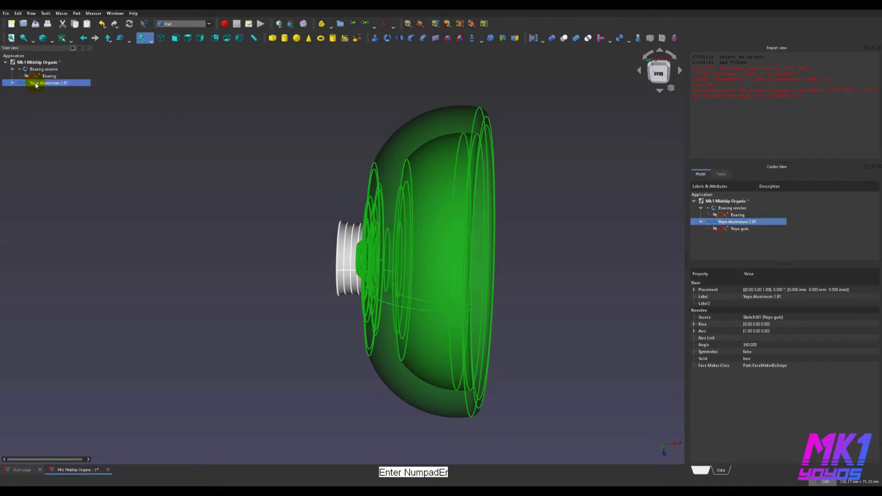
{"action": "left_click", "coordinate": [300, 86]}
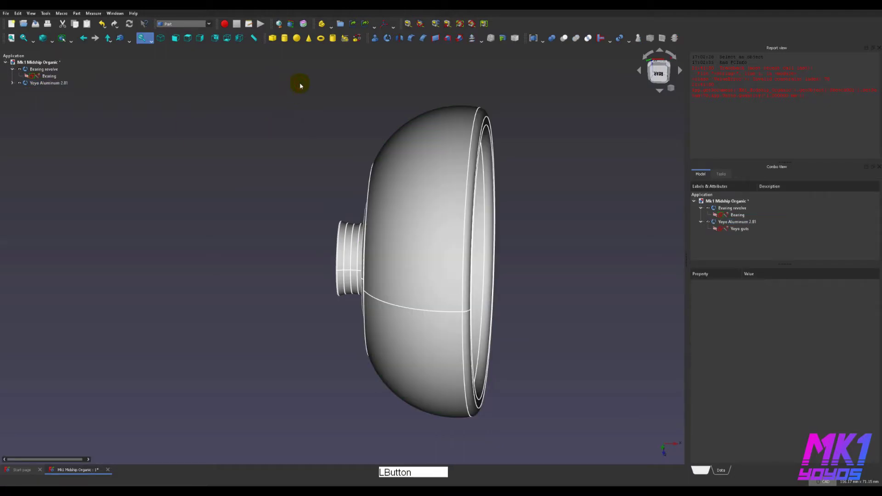
- Run the yo-yo stats macro and read the density, mass and assembled figures for the aluminum body
{"action": "left_click", "coordinate": [303, 24]}
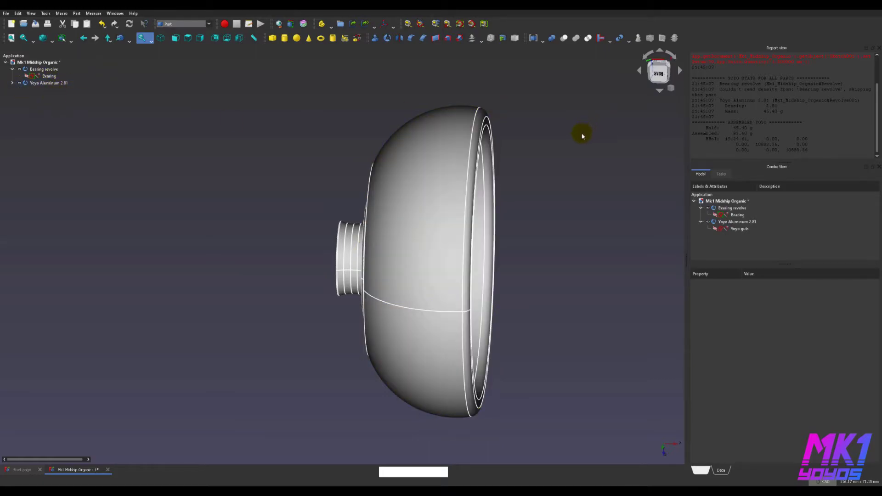
{"action": "left_click", "coordinate": [806, 138]}
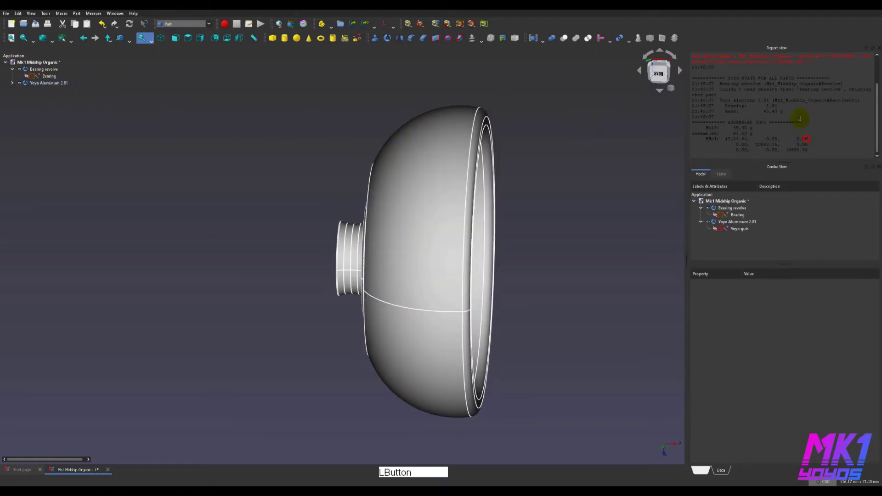
{"action": "mouse_move", "coordinate": [817, 134]}
{"action": "left_mouse_down"}
{"action": "mouse_move", "coordinate": [819, 147]}
{"action": "mouse_move", "coordinate": [823, 119]}
{"action": "mouse_move", "coordinate": [816, 142]}
{"action": "mouse_move", "coordinate": [812, 115]}
{"action": "mouse_move", "coordinate": [812, 133]}
{"action": "left_mouse_up"}
{"action": "left_click", "coordinate": [813, 119]}
{"action": "left_click", "coordinate": [806, 149]}
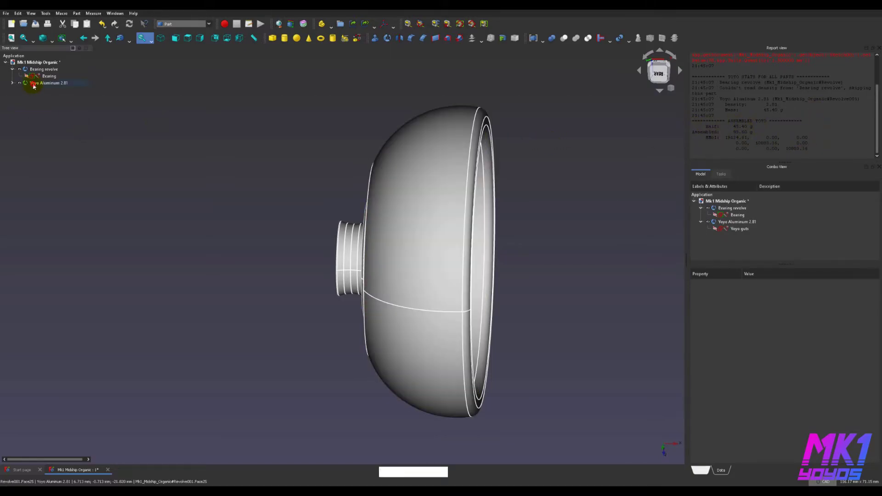
{"action": "left_click", "coordinate": [37, 83]}
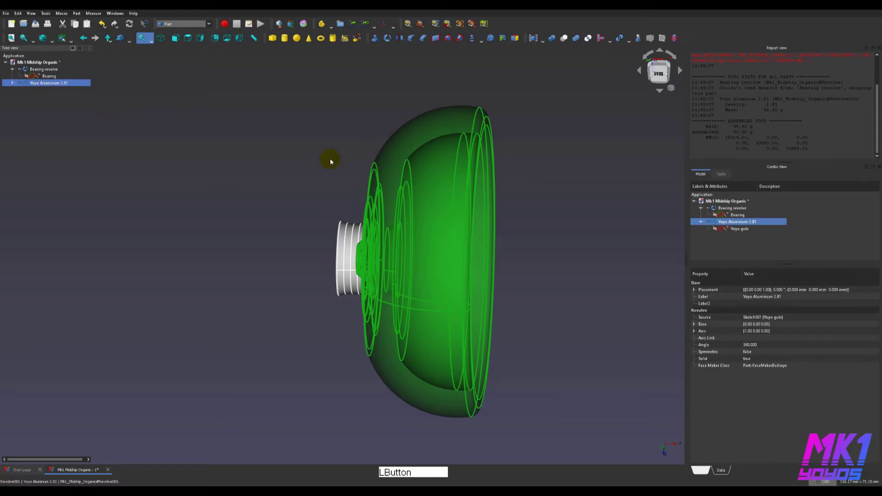
{"action": "left_click", "coordinate": [652, 145]}
- Switch both revolves from full to half rotation to expose the yo-yo's cross-section in the top view
{"action": "key", "text": "4"}
{"action": "key", "text": "3"}
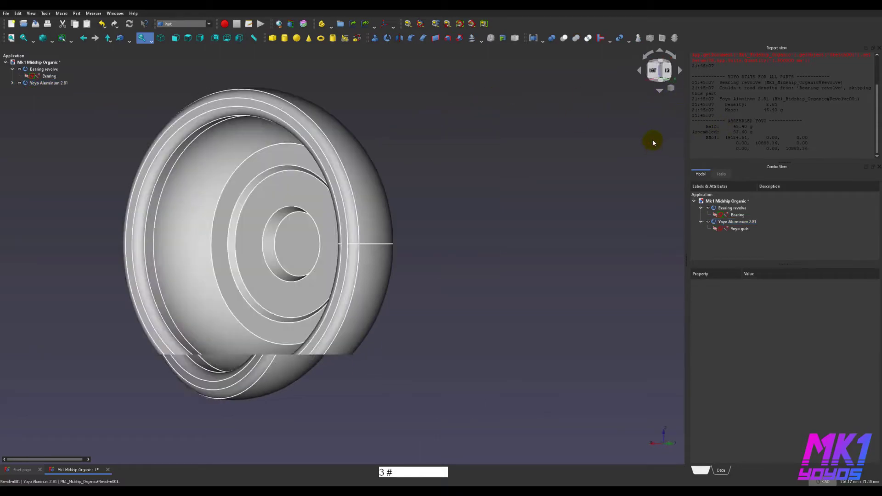
{"action": "key", "text": "2"}
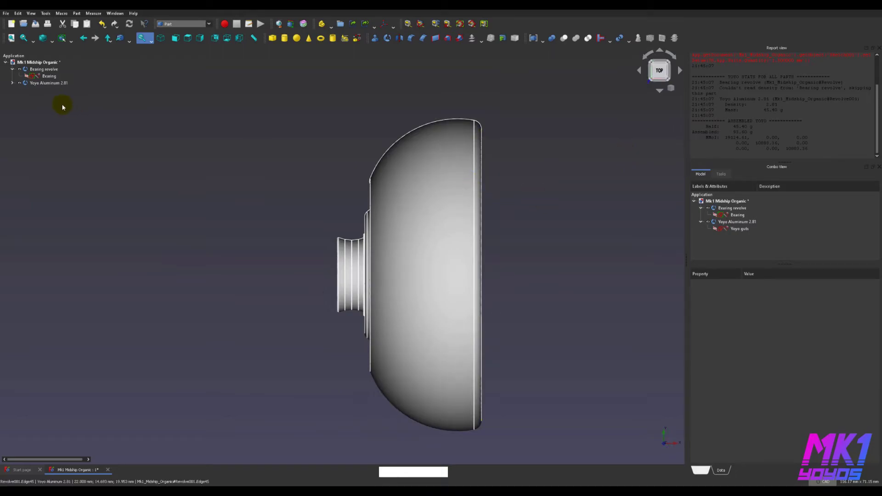
{"action": "left_click", "coordinate": [291, 24]}
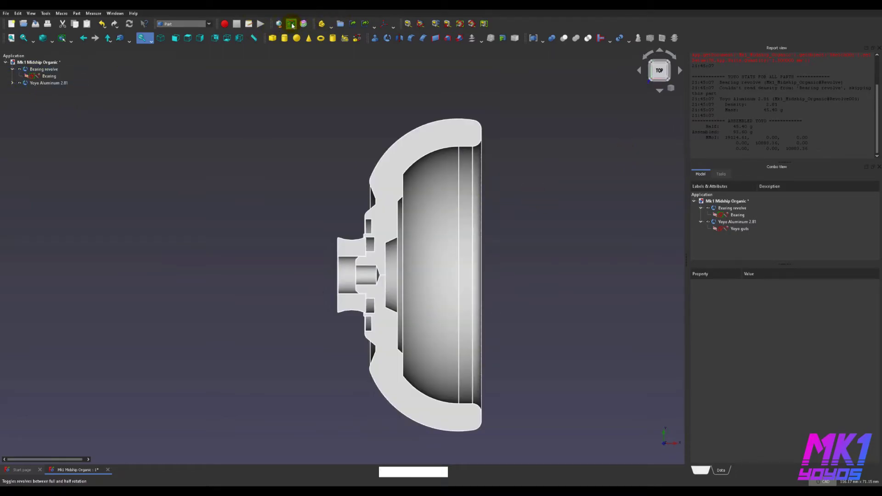
- Highlight the assembled mass line in the stats report and open the Yoyo guts sketch for editing
{"action": "triple_click", "coordinate": [761, 130]}
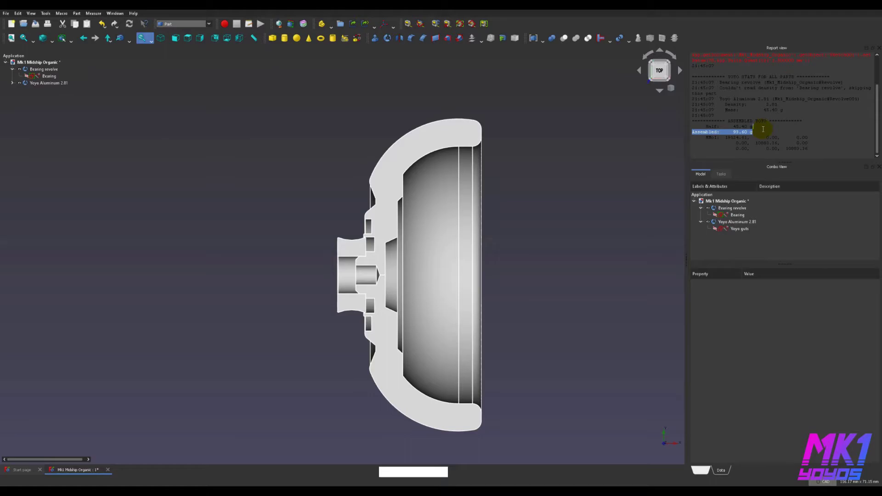
{"action": "left_click", "coordinate": [41, 76]}
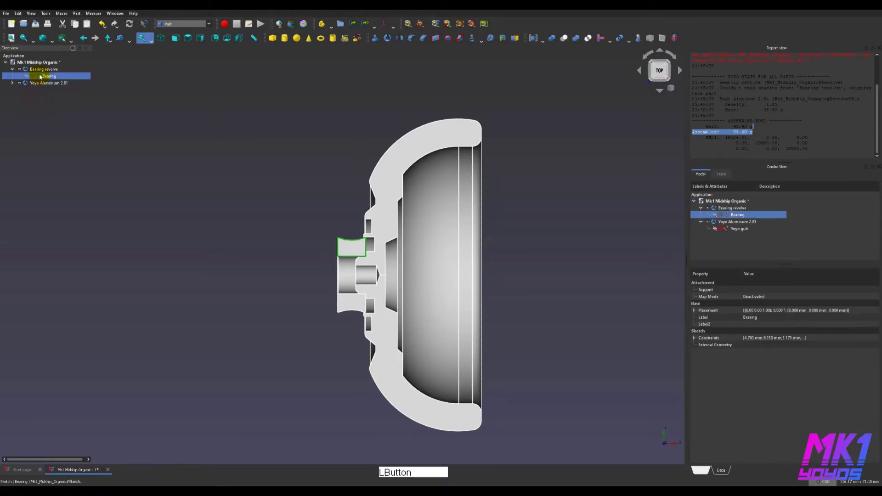
{"action": "left_click", "coordinate": [12, 83]}
{"action": "double_click", "coordinate": [50, 91]}
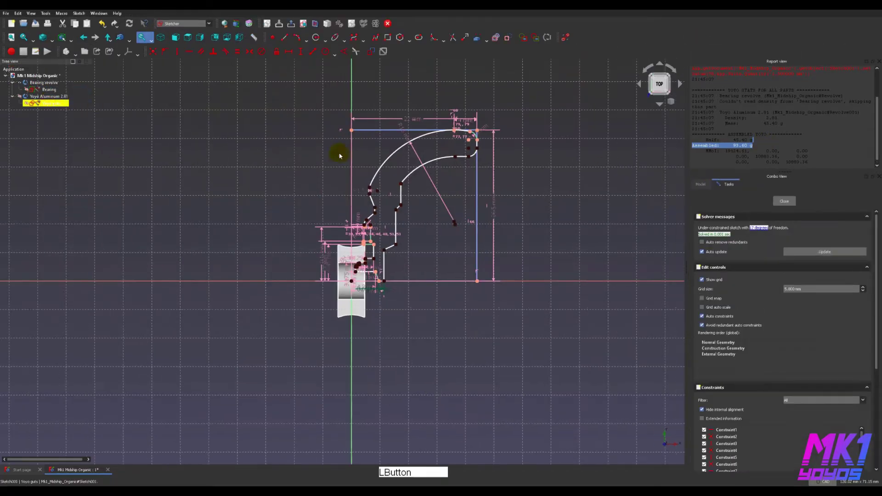
- Set the radius of the outer fillet at the yo-yo's rim corner to 1 mm
{"action": "scroll", "coordinate": [456, 181], "scroll_direction": "up", "scroll_amount": 3}
{"action": "middle_click_drag", "start_coordinate": [446, 298], "coordinate": [539, 354]}
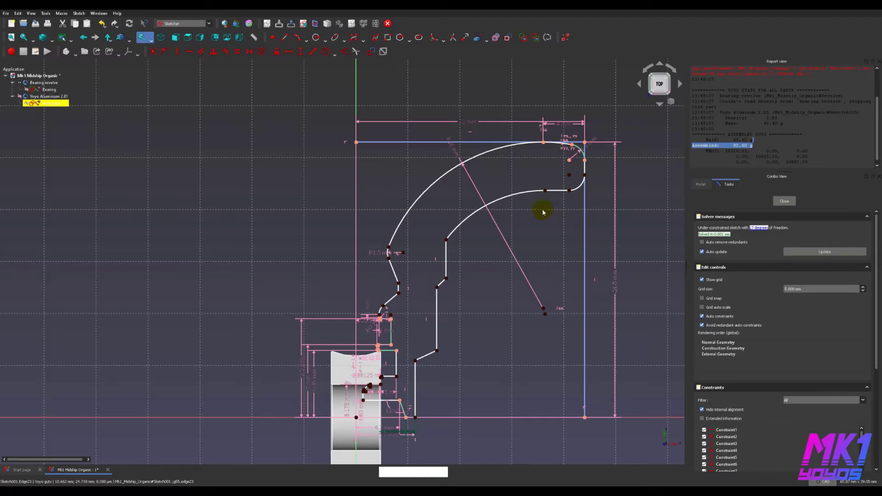
{"action": "scroll", "coordinate": [559, 210], "scroll_direction": "up", "scroll_amount": 2}
{"action": "middle_click_drag", "start_coordinate": [595, 181], "coordinate": [573, 253]}
{"action": "scroll", "coordinate": [594, 213], "scroll_direction": "up", "scroll_amount": 2}
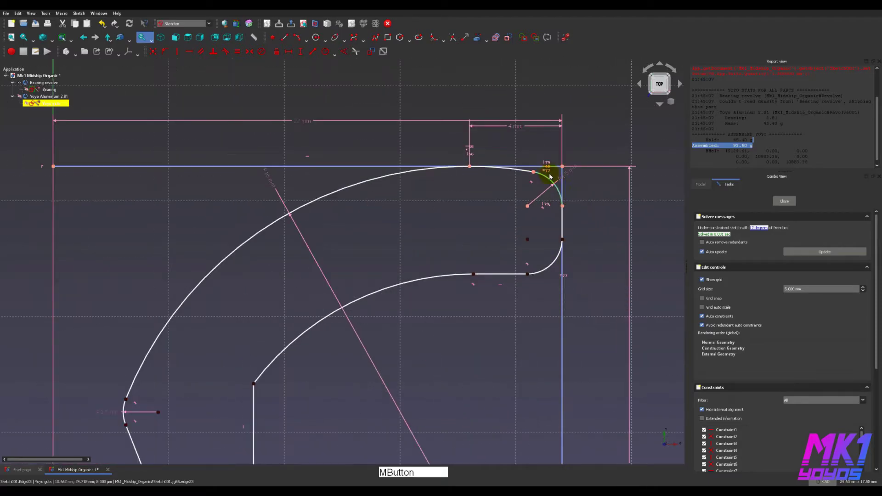
{"action": "left_click", "coordinate": [570, 172]}
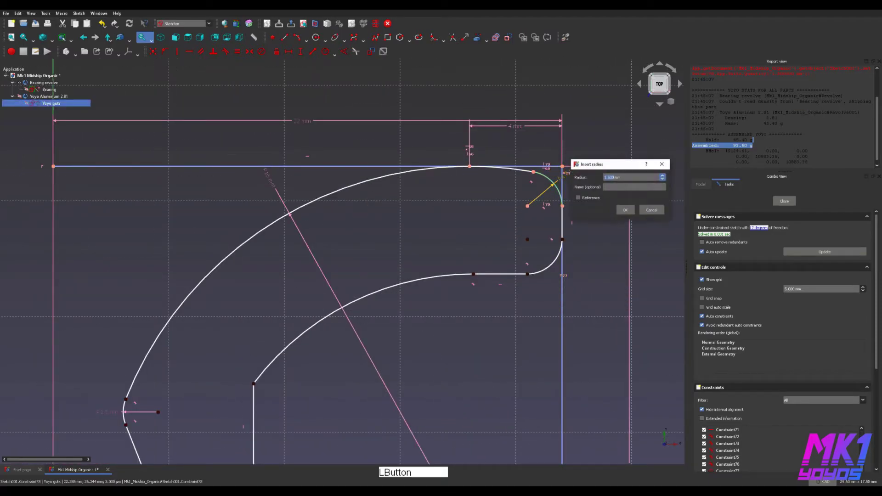
{"action": "type", "text": "1"}
{"action": "key", "text": "Return"}
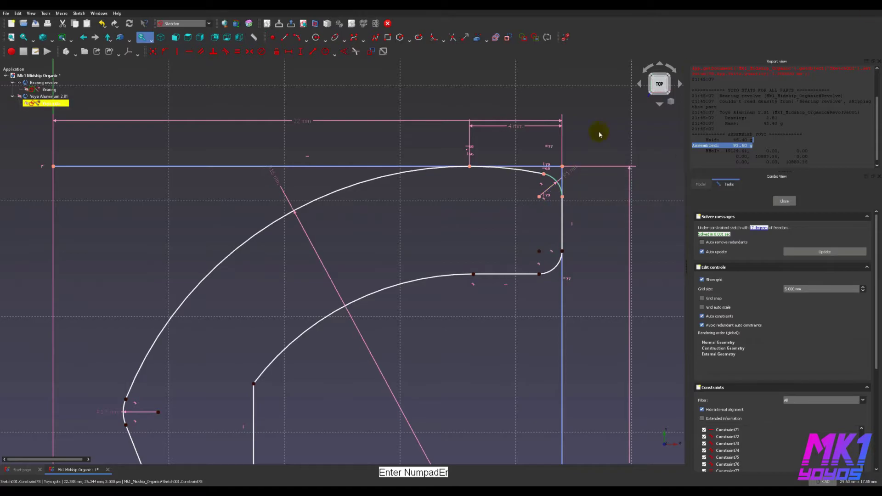
- Reshape the cup's inner profile by moving the inner rim line closer to the outer wall and shifting the upper inner wall
{"action": "left_click_drag", "start_coordinate": [506, 274], "coordinate": [522, 242]}
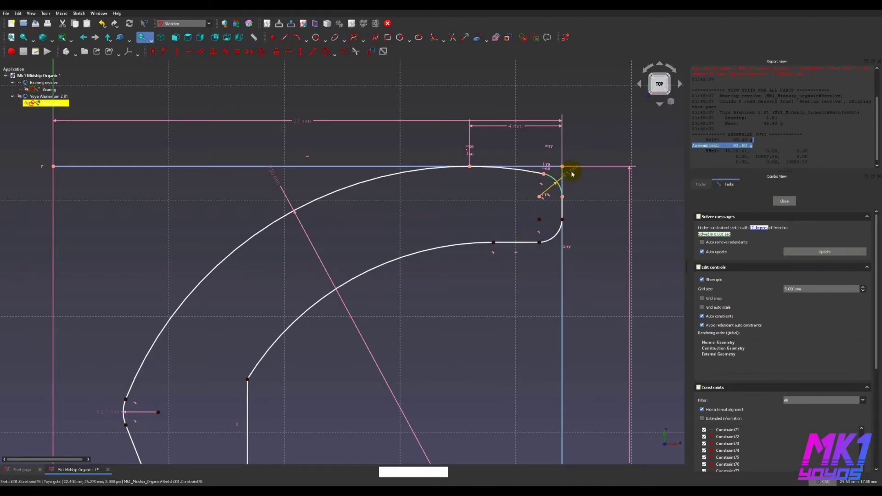
{"action": "mouse_move", "coordinate": [472, 307]}
{"action": "middle_mouse_down"}
{"action": "mouse_move", "coordinate": [510, 299]}
{"action": "mouse_move", "coordinate": [400, 336]}
{"action": "mouse_move", "coordinate": [429, 338]}
{"action": "mouse_move", "coordinate": [410, 352]}
{"action": "mouse_move", "coordinate": [456, 358]}
{"action": "mouse_move", "coordinate": [528, 281]}
{"action": "mouse_move", "coordinate": [508, 310]}
{"action": "mouse_move", "coordinate": [542, 301]}
{"action": "mouse_move", "coordinate": [590, 194]}
{"action": "middle_mouse_up"}
{"action": "left_click_drag", "start_coordinate": [592, 199], "coordinate": [521, 201]}
{"action": "mouse_move", "coordinate": [355, 301]}
{"action": "middle_mouse_down"}
{"action": "mouse_move", "coordinate": [329, 246]}
{"action": "mouse_move", "coordinate": [384, 242]}
{"action": "mouse_move", "coordinate": [349, 262]}
{"action": "middle_mouse_up"}
{"action": "left_click_drag", "start_coordinate": [350, 262], "coordinate": [404, 262]}
{"action": "mouse_move", "coordinate": [415, 352]}
{"action": "middle_mouse_down"}
{"action": "mouse_move", "coordinate": [450, 219]}
{"action": "mouse_move", "coordinate": [486, 271]}
{"action": "mouse_move", "coordinate": [476, 338]}
{"action": "middle_mouse_up"}
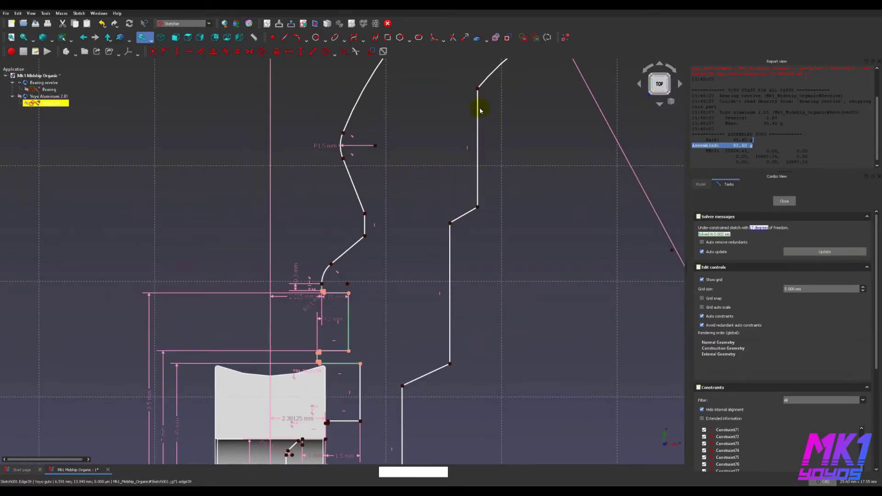
- Fillet the four corners of the two slanted steps on the cup's inner profile
{"action": "left_click", "coordinate": [478, 208]}
{"action": "left_click", "coordinate": [477, 202]}
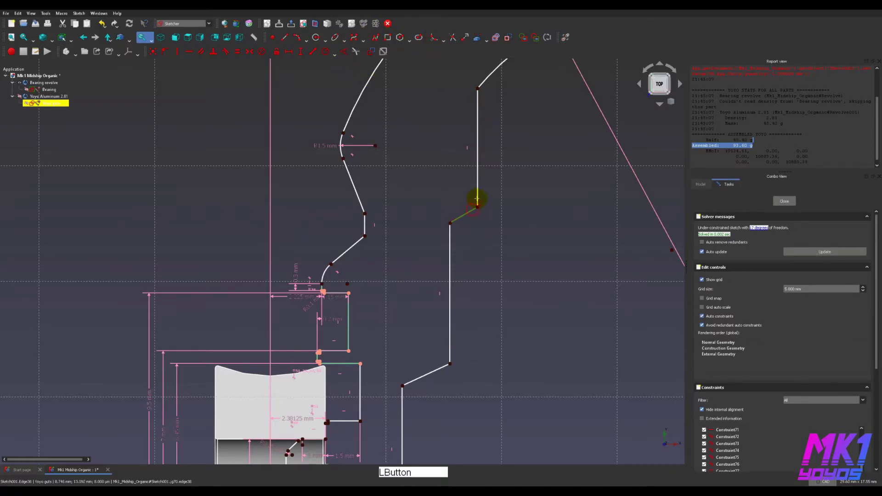
{"action": "left_click", "coordinate": [449, 353]}
{"action": "left_click", "coordinate": [411, 376]}
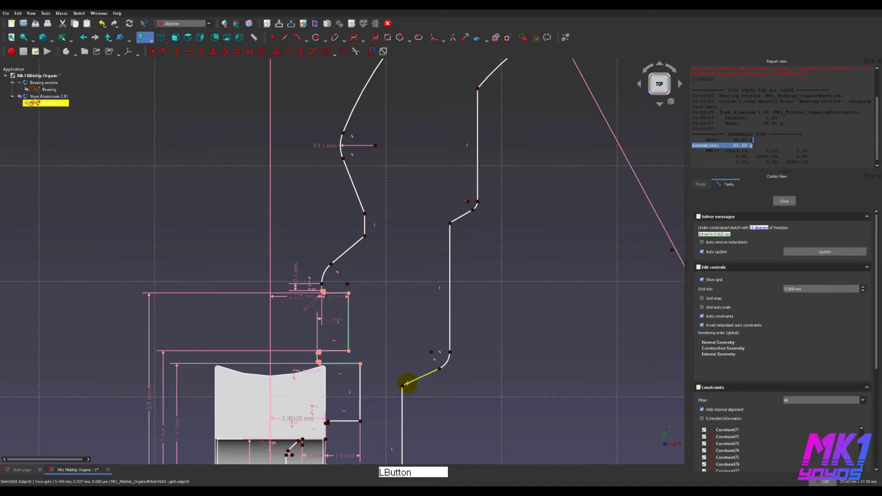
{"action": "left_click", "coordinate": [437, 364]}
{"action": "left_click", "coordinate": [451, 225]}
{"action": "left_click", "coordinate": [455, 232]}
{"action": "key", "text": "Escape"}
- Constrain the step fillets to equal radii in two pairs: the two lower-end fillets and the two upper-end fillets
{"action": "left_click", "coordinate": [453, 226]}
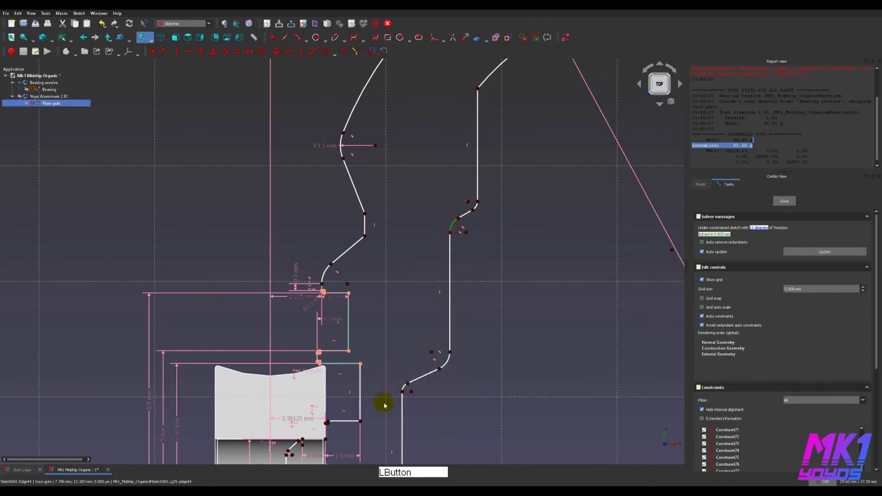
{"action": "left_click", "coordinate": [403, 387]}
{"action": "key", "text": "e"}
{"action": "left_click", "coordinate": [477, 207]}
{"action": "left_click", "coordinate": [444, 363]}
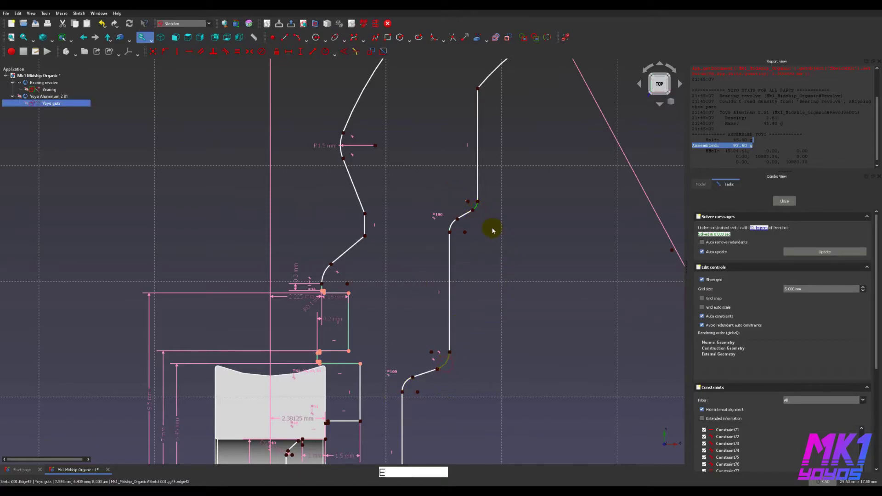
{"action": "left_click", "coordinate": [473, 205]}
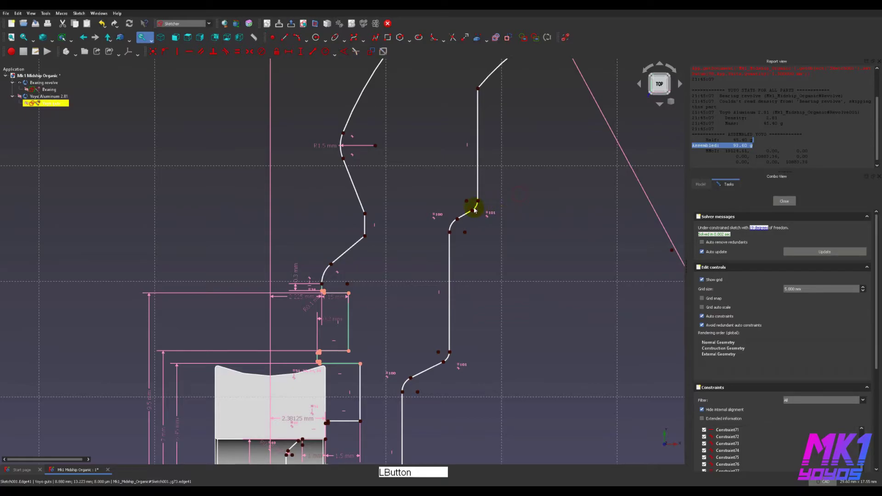
- Set the radius of the lower step's upper fillet to 0.5 mm and the upper step's lower fillet to 0.2 mm
{"action": "left_click", "coordinate": [447, 361]}
{"action": "left_click", "coordinate": [446, 360]}
{"action": "key", "text": "shift+r"}
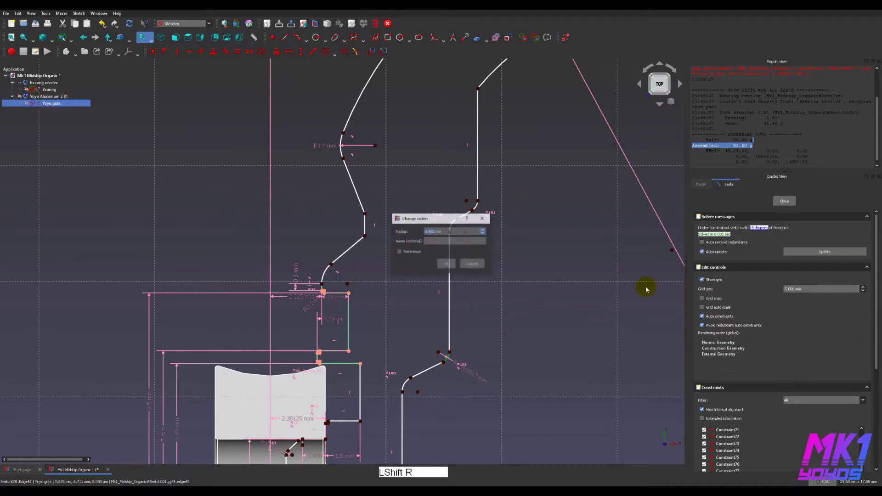
{"action": "type", "text": ".5mm"}
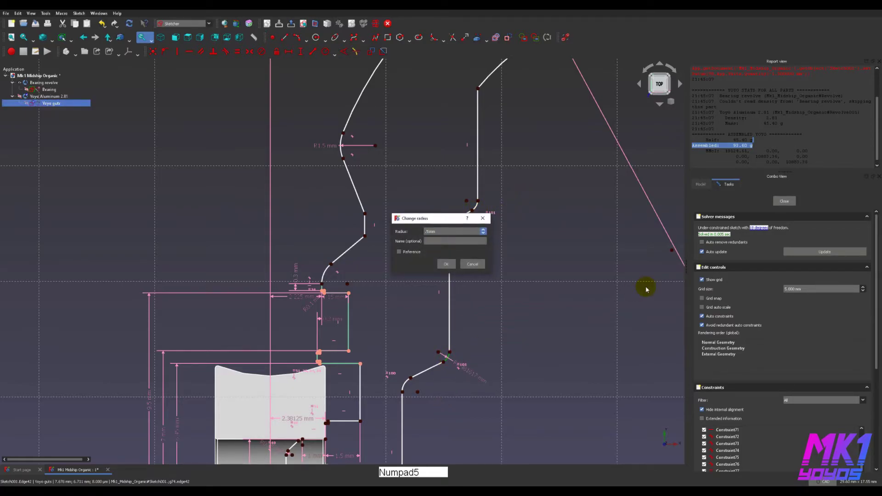
{"action": "key", "text": "Return"}
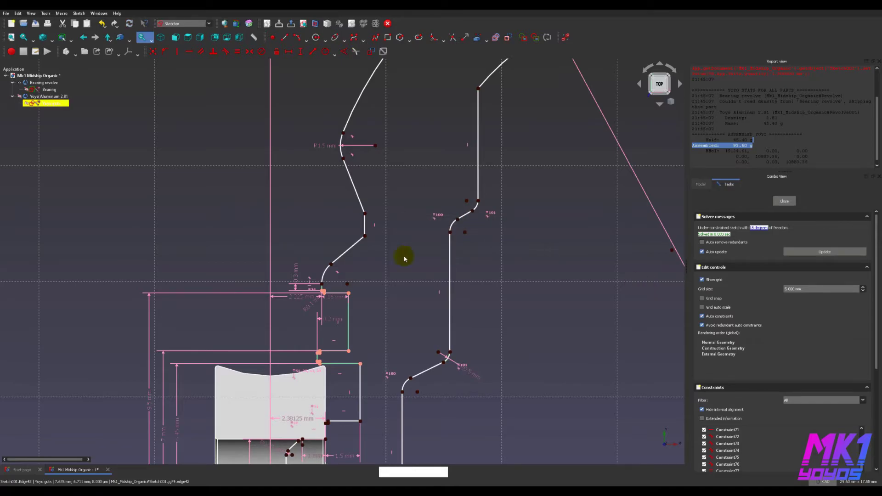
{"action": "left_click", "coordinate": [454, 225]}
{"action": "key", "text": "shift+r"}
{"action": "type", "text": ".2"}
{"action": "key", "text": "Return"}
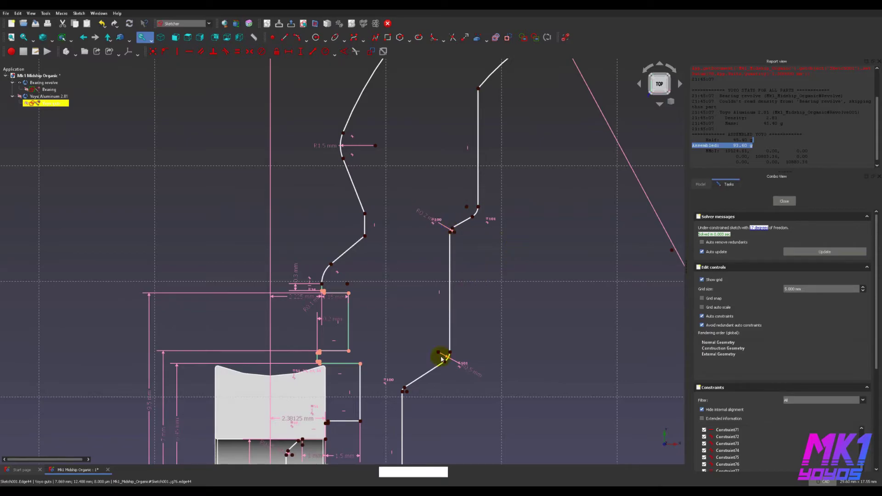
{"action": "left_click", "coordinate": [449, 353]}
{"action": "left_click", "coordinate": [403, 391]}
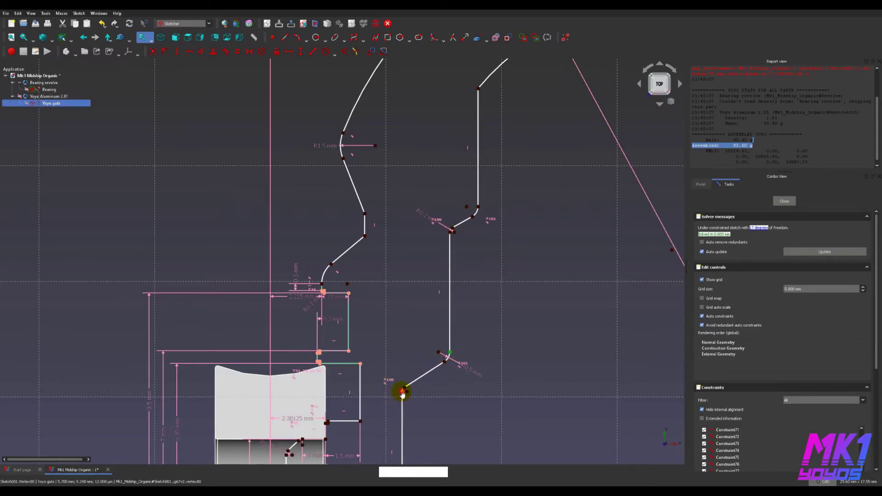
{"action": "key", "text": "shift+v"}
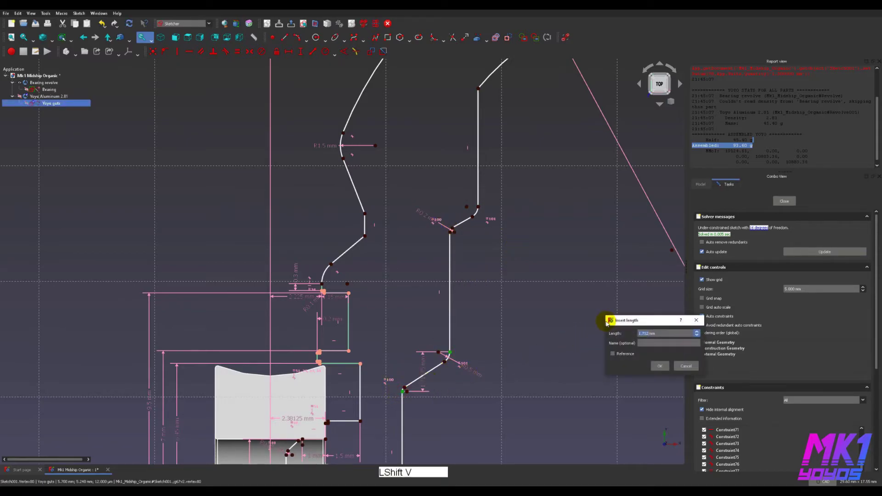
{"action": "key", "text": "Escape"}
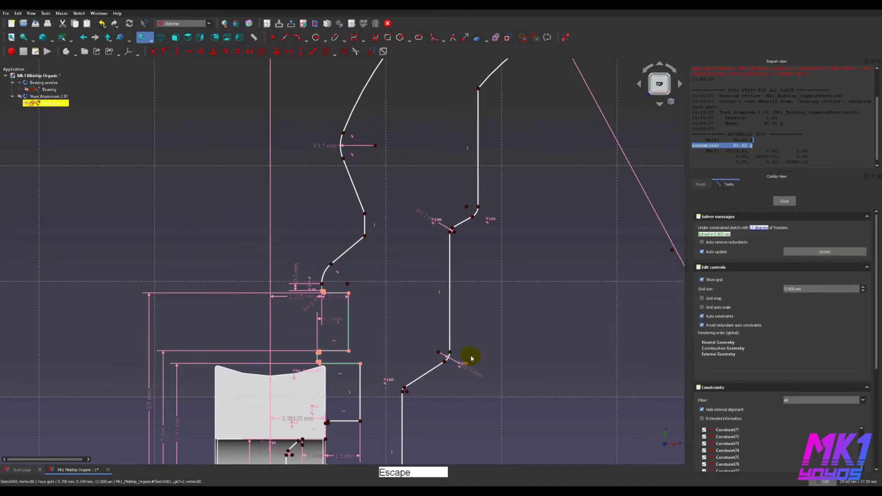
- Constrain the horizontal distance between the end points of the lower step's two fillets to 1 mm
{"action": "left_click", "coordinate": [412, 391]}
{"action": "left_click", "coordinate": [402, 392]}
{"action": "key", "text": "shift+h"}
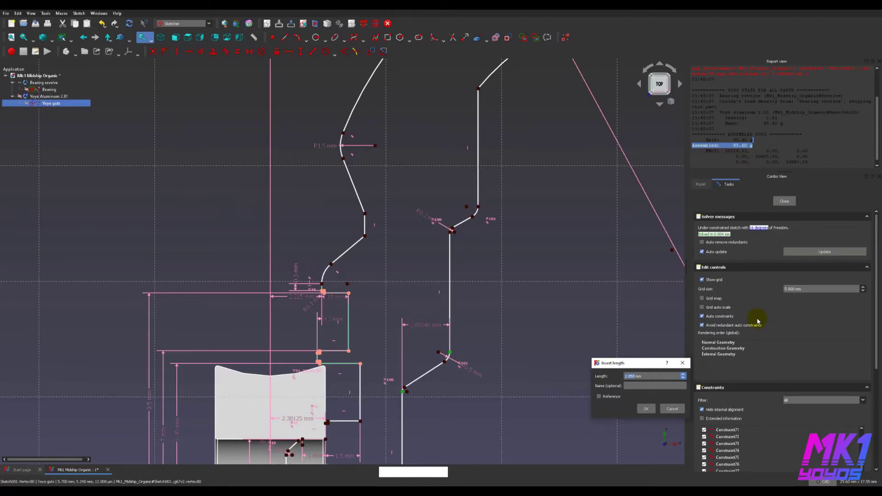
{"action": "type", "text": "1"}
{"action": "key", "text": "Return"}
- Reposition the lower step's 0.5 mm fillet, constrain its lower end to 6 mm above the axis, and place the dimension clear of the profile
{"action": "middle_click_drag", "start_coordinate": [428, 396], "coordinate": [452, 328]}
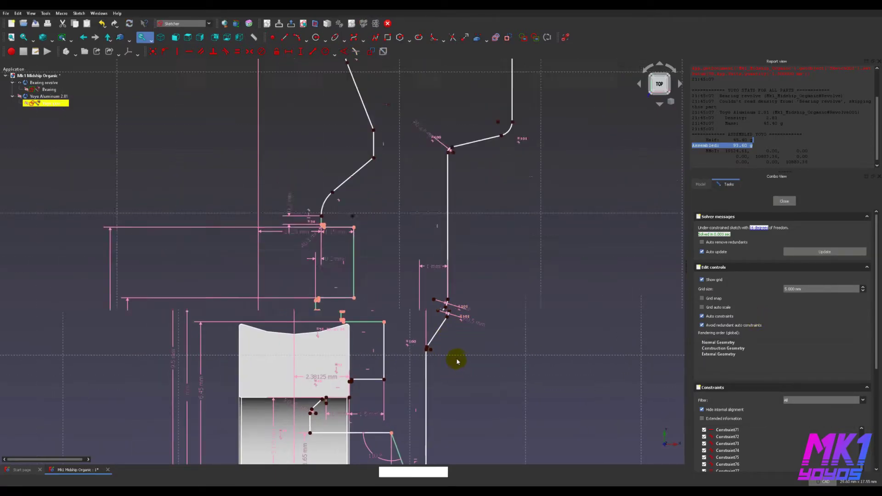
{"action": "scroll", "coordinate": [456, 362], "scroll_direction": "up", "scroll_amount": 2}
{"action": "left_click", "coordinate": [426, 292]}
{"action": "left_click_drag", "start_coordinate": [427, 296], "coordinate": [429, 329]}
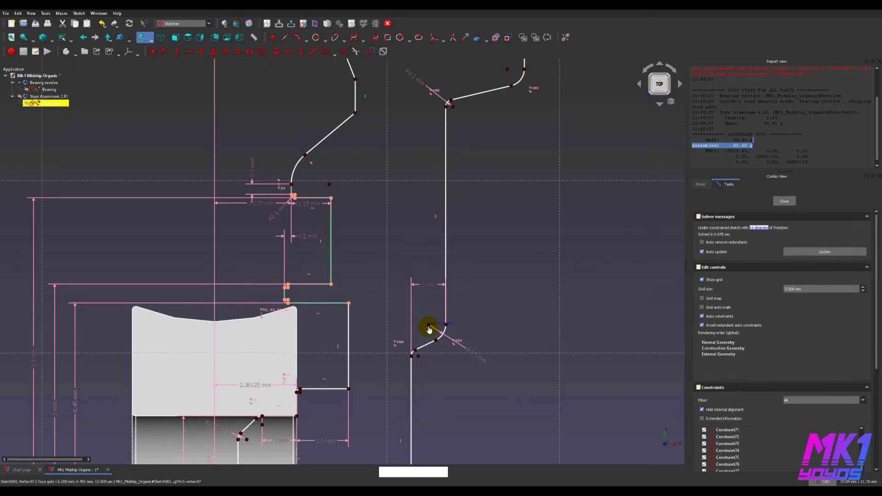
{"action": "middle_click_drag", "start_coordinate": [451, 429], "coordinate": [475, 324]}
{"action": "scroll", "coordinate": [468, 280], "scroll_direction": "up", "scroll_amount": 1}
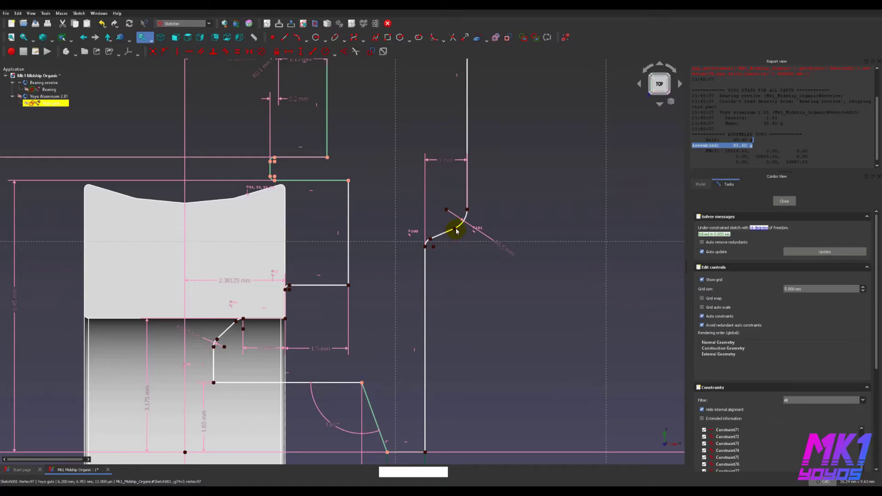
{"action": "left_click", "coordinate": [456, 231]}
{"action": "key", "text": "shift+v"}
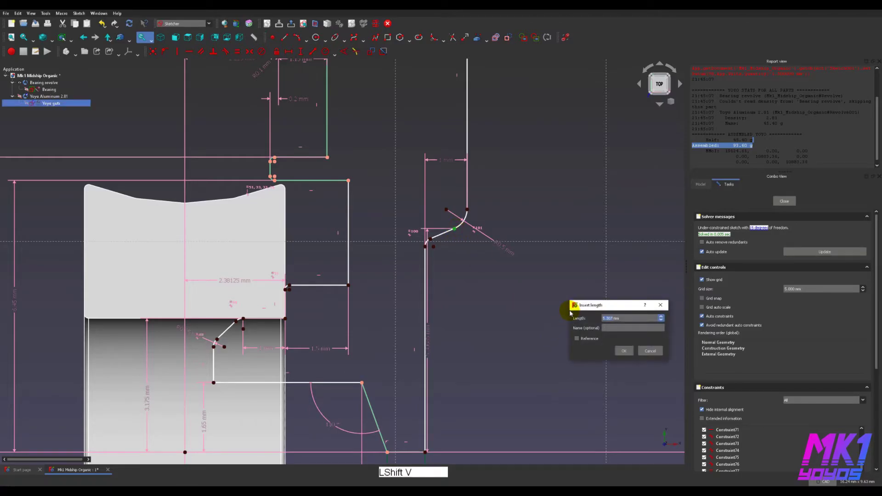
{"action": "key", "text": "Return"}
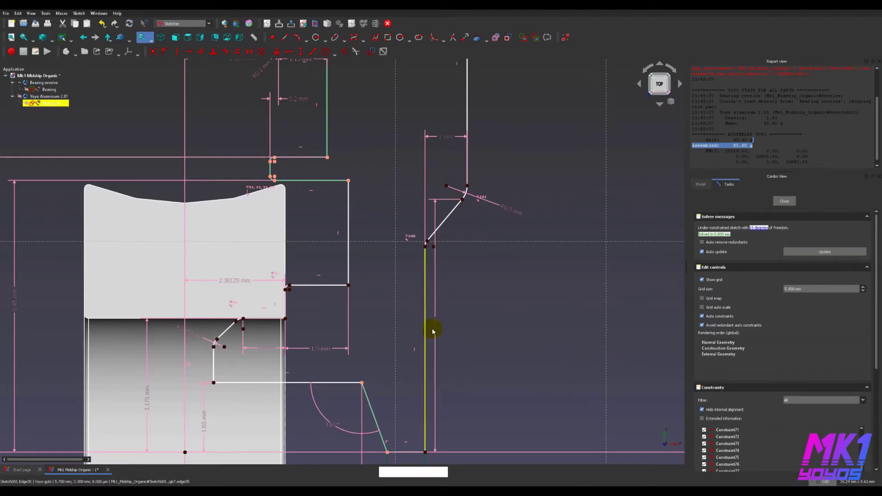
{"action": "left_click_drag", "start_coordinate": [433, 331], "coordinate": [537, 329]}
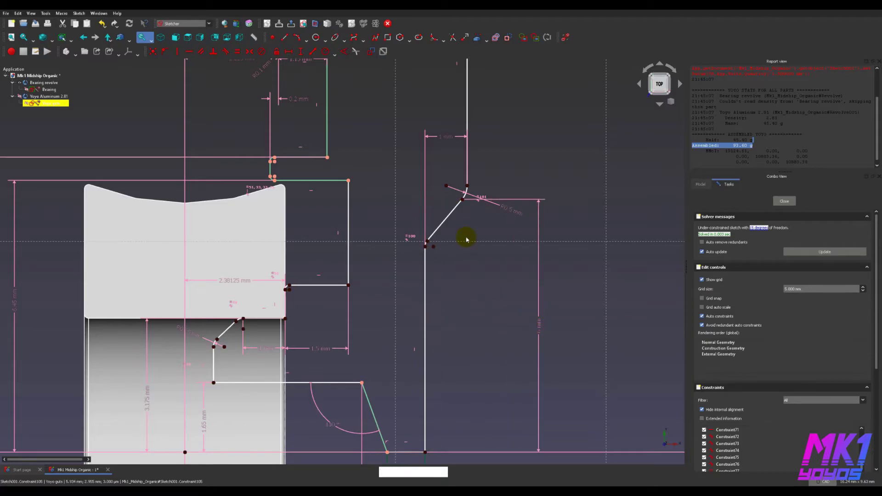
- Shift the lower step's small fillet toward the rim and constrain the slanted line's angle to the lower inner wall to 106°
{"action": "mouse_move", "coordinate": [454, 222]}
{"action": "middle_mouse_down"}
{"action": "mouse_move", "coordinate": [475, 297]}
{"action": "mouse_move", "coordinate": [458, 327]}
{"action": "middle_mouse_up"}
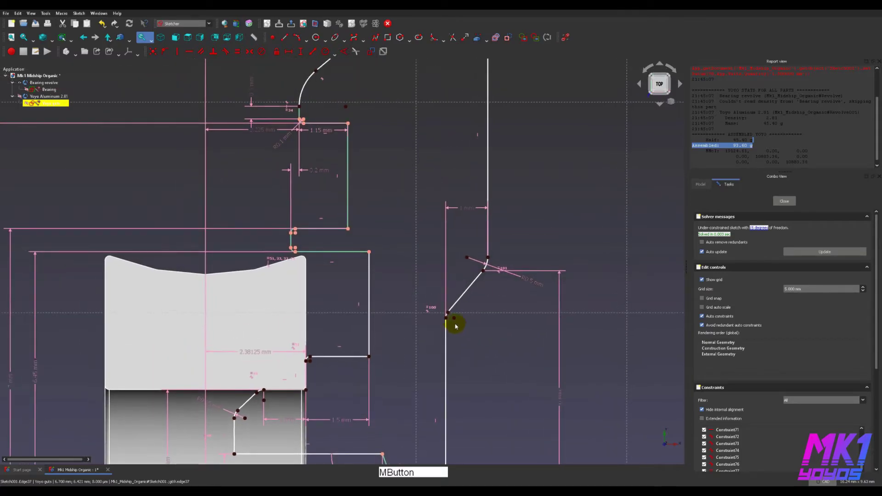
{"action": "left_click_drag", "start_coordinate": [456, 318], "coordinate": [455, 295]}
{"action": "left_click", "coordinate": [488, 300]}
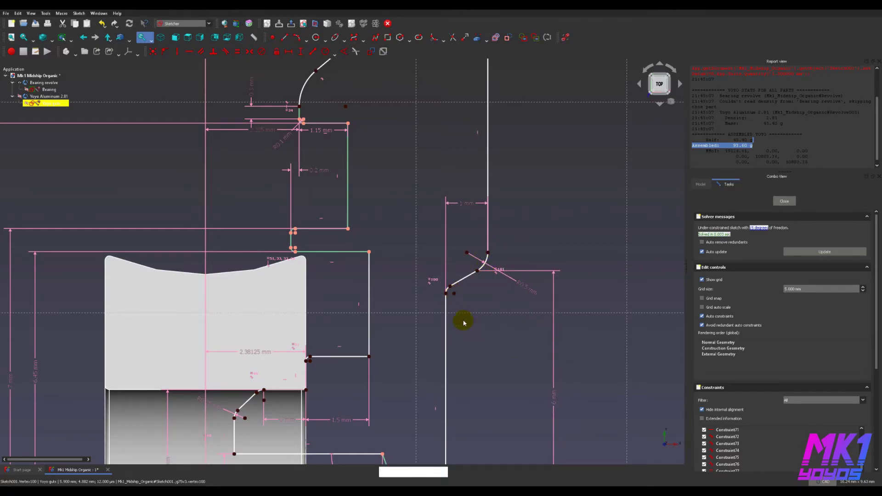
{"action": "left_click", "coordinate": [456, 299]}
{"action": "left_click", "coordinate": [447, 315]}
{"action": "key", "text": "k"}
{"action": "key", "text": "a"}
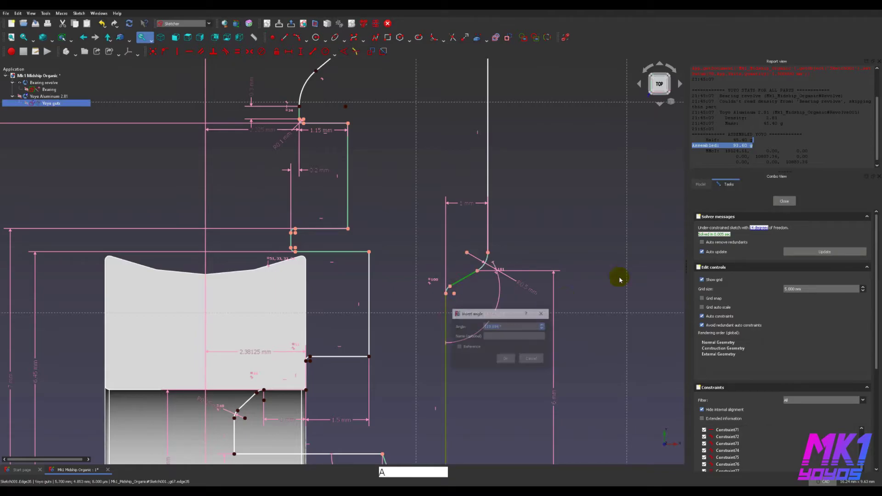
{"action": "type", "text": "106"}
{"action": "key", "text": "Return"}
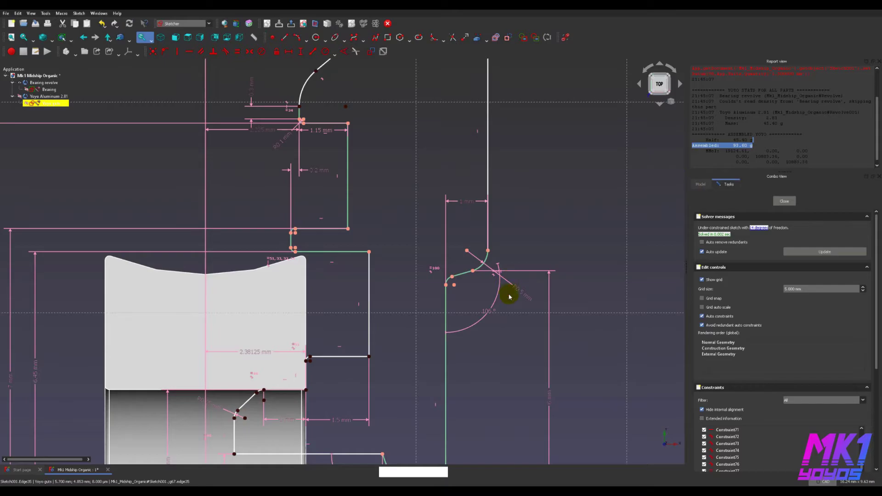
- Name the 1 mm horizontal dimension of the lower step "Shelf height"
{"action": "scroll", "coordinate": [501, 382], "scroll_direction": "down", "scroll_amount": 4}
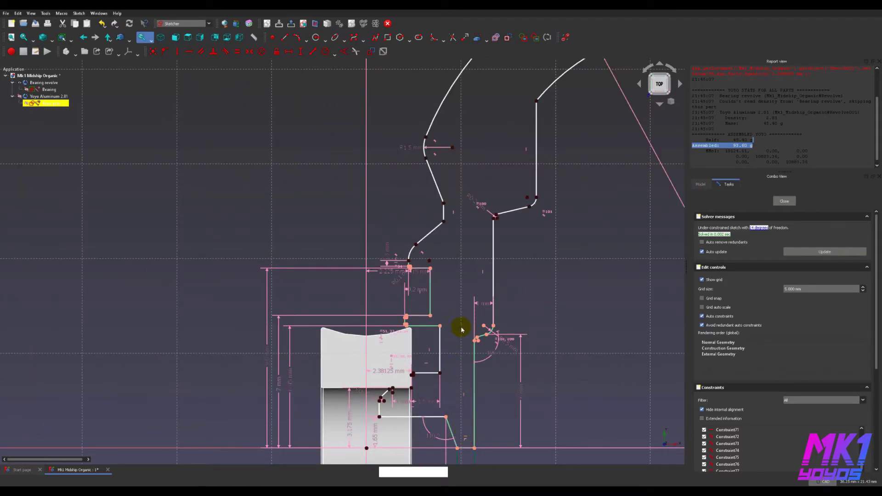
{"action": "mouse_move", "coordinate": [543, 224]}
{"action": "middle_mouse_down"}
{"action": "mouse_move", "coordinate": [514, 297]}
{"action": "mouse_move", "coordinate": [482, 287]}
{"action": "middle_mouse_up"}
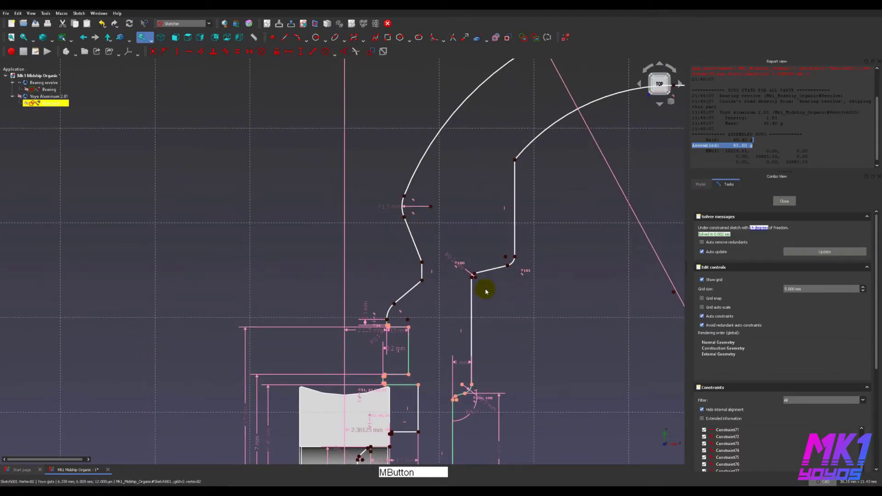
{"action": "double_click", "coordinate": [458, 364]}
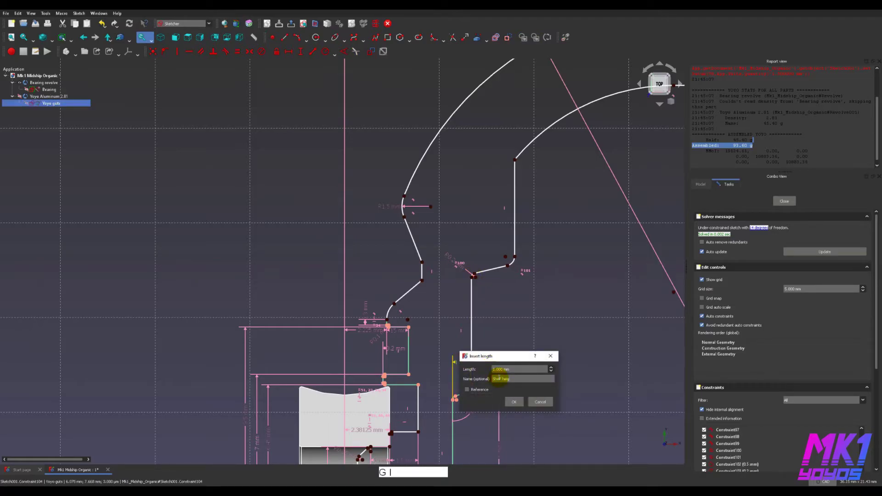
{"action": "key", "text": "Return"}
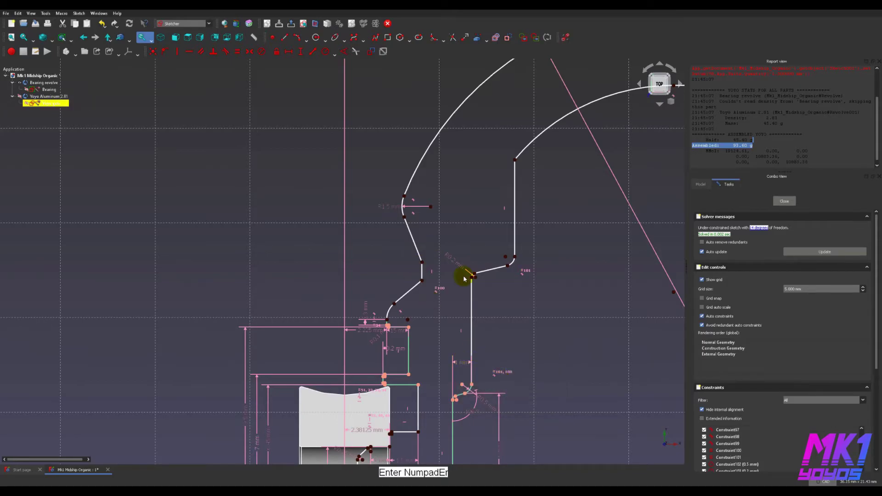
- Constrain the horizontal distance between the upper step's two fillet ends, linking its length by expression to the "Shelf height" constraint
{"action": "left_click", "coordinate": [472, 276]}
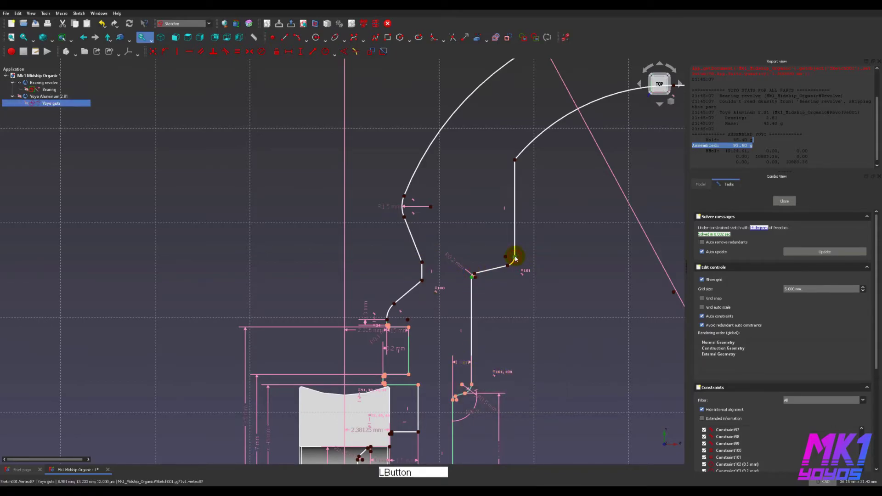
{"action": "key", "text": "shift+h"}
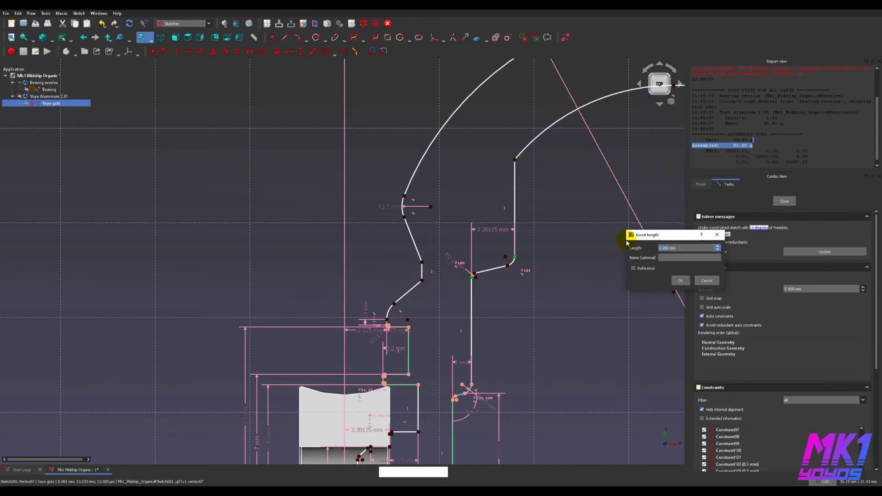
{"action": "key", "text": "shift+Tab"}
{"action": "key", "text": "equal"}
{"action": "type", "text": "n"}
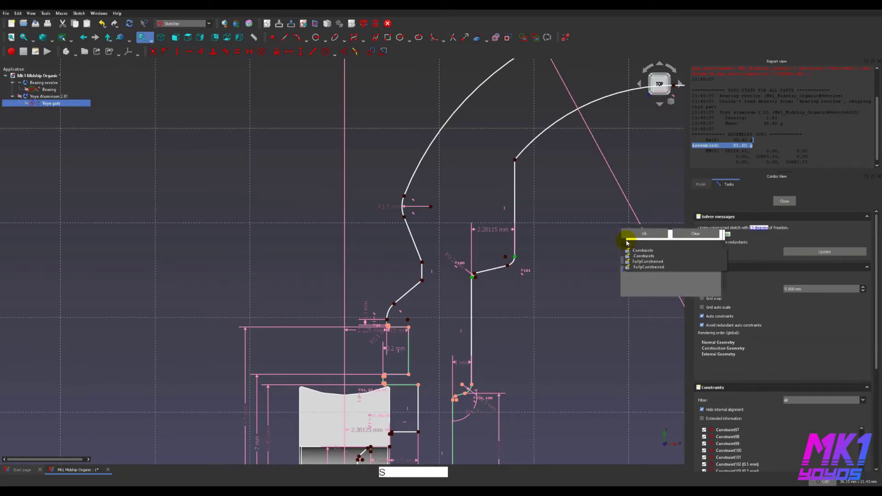
{"action": "left_click", "coordinate": [649, 252]}
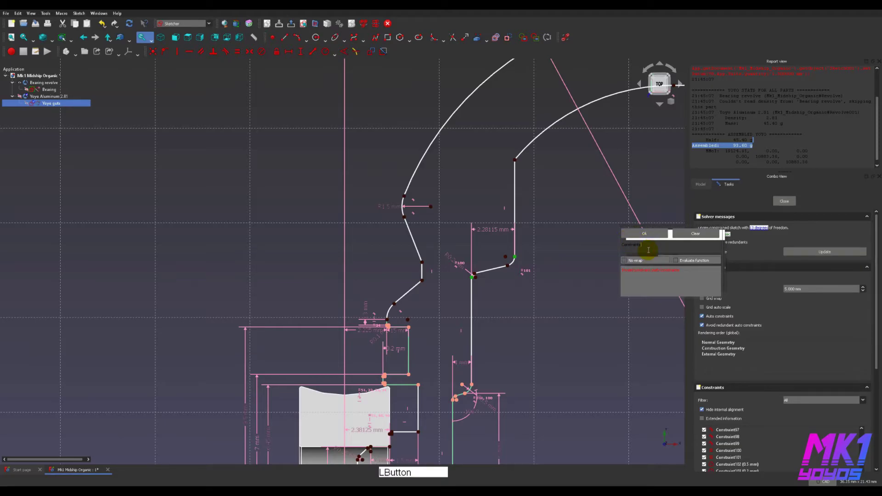
{"action": "type", "text": ".S"}
{"action": "key", "text": "BackSpace"}
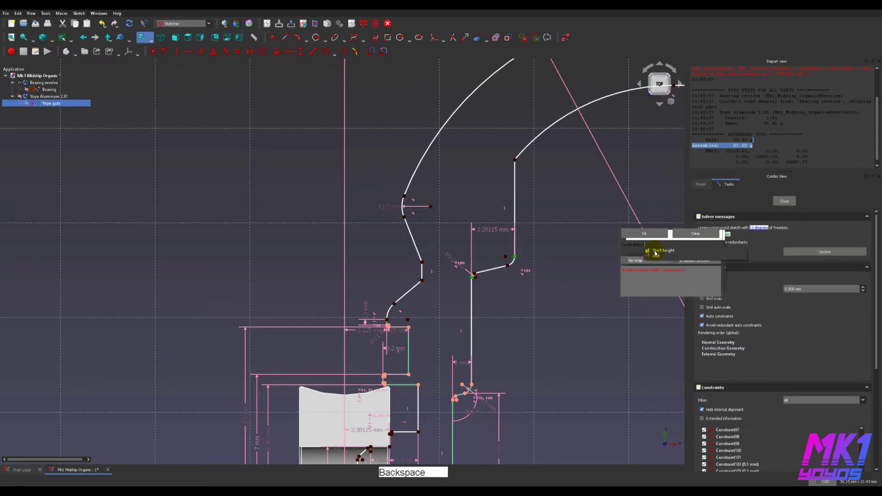
{"action": "left_click", "coordinate": [654, 252]}
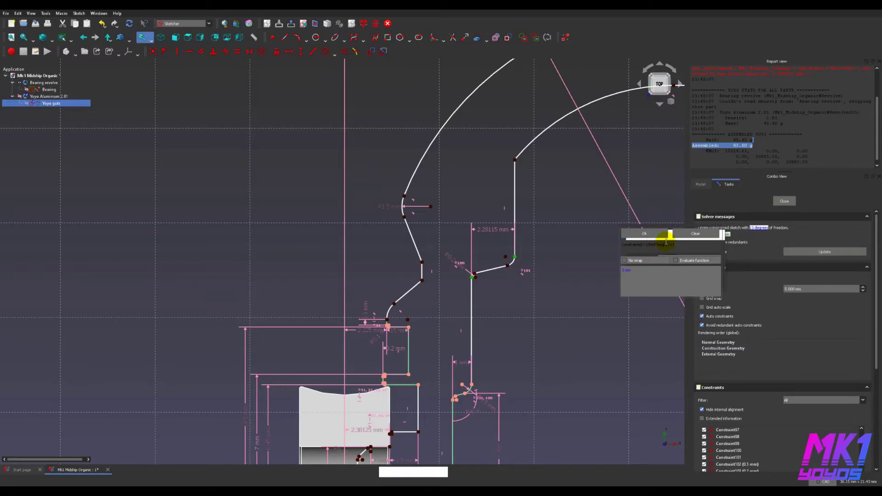
{"action": "key", "text": "Return"}
{"action": "left_click", "coordinate": [679, 280]}
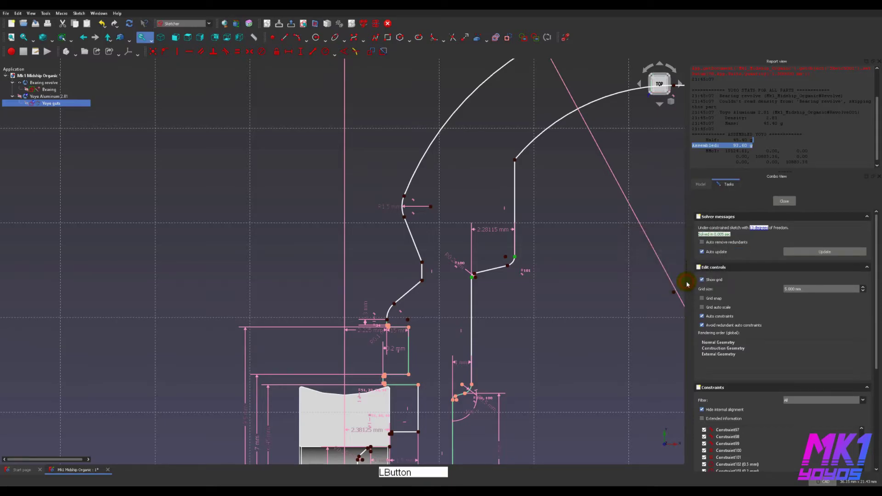
- Make the upper step's slanted line equal in length to the lower step's slanted line
{"action": "scroll", "coordinate": [489, 280], "scroll_direction": "up", "scroll_amount": 2}
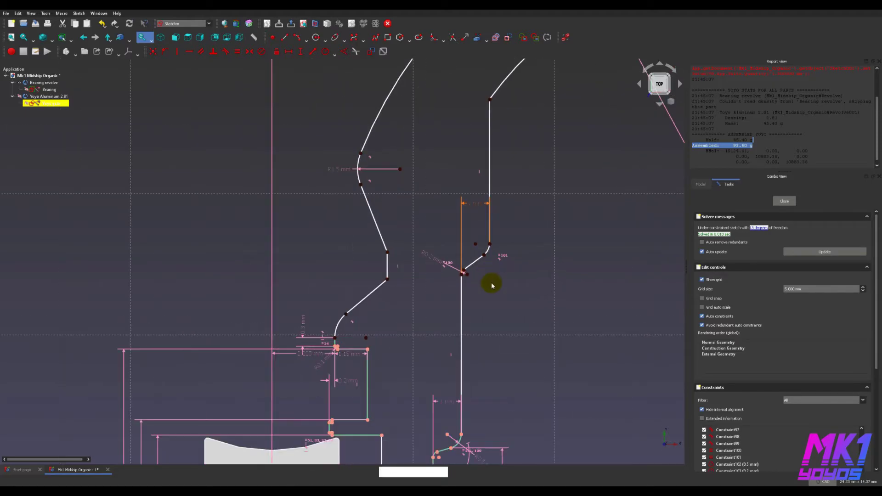
{"action": "mouse_move", "coordinate": [497, 316]}
{"action": "middle_mouse_down"}
{"action": "mouse_move", "coordinate": [527, 309]}
{"action": "mouse_move", "coordinate": [537, 266]}
{"action": "mouse_move", "coordinate": [542, 276]}
{"action": "mouse_move", "coordinate": [522, 253]}
{"action": "middle_mouse_up"}
{"action": "left_click", "coordinate": [512, 234]}
{"action": "left_click", "coordinate": [482, 419]}
{"action": "key", "text": "e"}
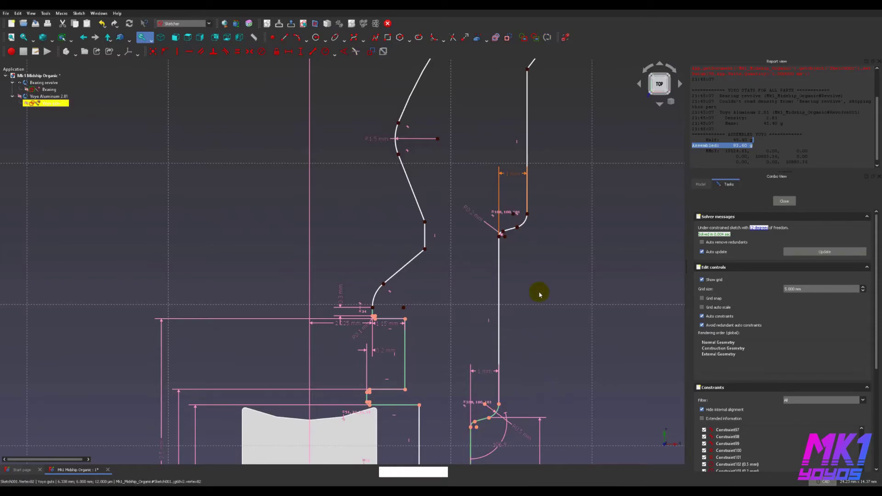
- Constrain the lower end of the upper step's large fillet to 11 mm above the axis and place the dimension clear of the profile
{"action": "left_click", "coordinate": [517, 226]}
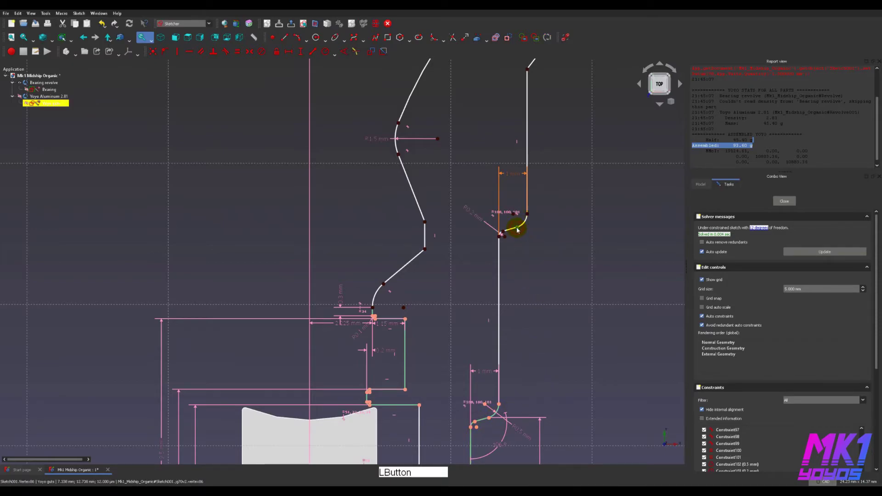
{"action": "key", "text": "shift+v"}
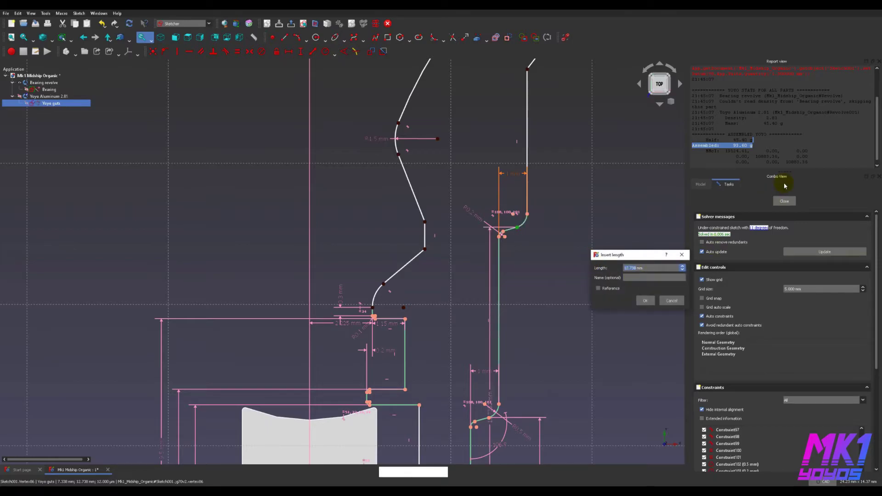
{"action": "type", "text": "11"}
{"action": "key", "text": "KP_Enter"}
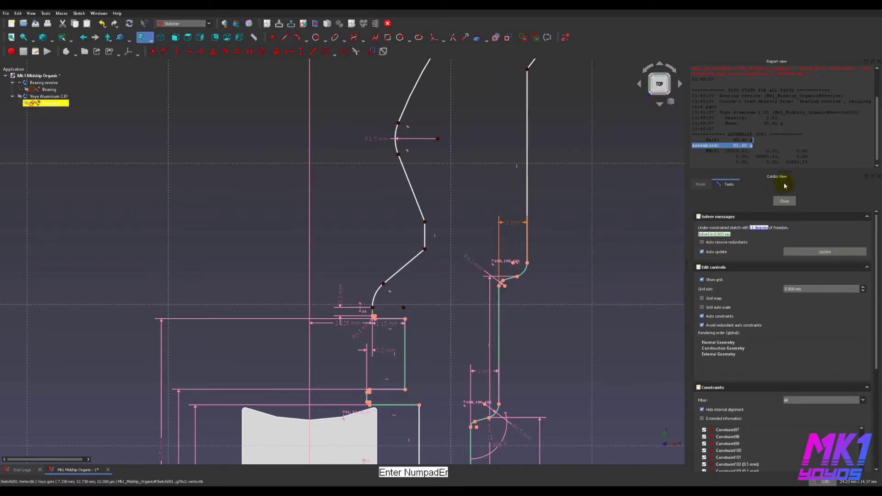
{"action": "middle_click_drag", "start_coordinate": [551, 372], "coordinate": [553, 252]}
{"action": "left_click", "coordinate": [484, 324]}
{"action": "left_click_drag", "start_coordinate": [483, 323], "coordinate": [586, 327]}
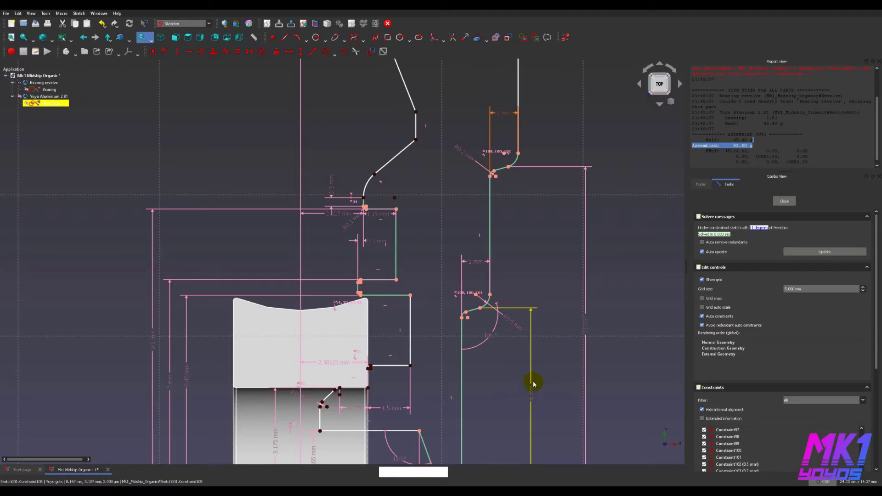
- Reshape the outer profile's recess by moving its upper corner upward and nudging the 1.5 mm arc above it
{"action": "mouse_move", "coordinate": [582, 136]}
{"action": "middle_mouse_down"}
{"action": "mouse_move", "coordinate": [557, 305]}
{"action": "mouse_move", "coordinate": [549, 255]}
{"action": "mouse_move", "coordinate": [565, 272]}
{"action": "mouse_move", "coordinate": [586, 240]}
{"action": "mouse_move", "coordinate": [576, 197]}
{"action": "mouse_move", "coordinate": [591, 222]}
{"action": "mouse_move", "coordinate": [539, 290]}
{"action": "mouse_move", "coordinate": [519, 167]}
{"action": "middle_mouse_up"}
{"action": "scroll", "coordinate": [522, 172], "scroll_direction": "down", "scroll_amount": 2}
{"action": "middle_click_drag", "start_coordinate": [554, 234], "coordinate": [513, 357]}
{"action": "mouse_move", "coordinate": [360, 282]}
{"action": "left_mouse_down"}
{"action": "mouse_move", "coordinate": [397, 273]}
{"action": "mouse_move", "coordinate": [391, 252]}
{"action": "left_mouse_up"}
{"action": "left_click_drag", "start_coordinate": [376, 208], "coordinate": [374, 203]}
{"action": "middle_click_drag", "start_coordinate": [331, 184], "coordinate": [336, 193]}
- Place a point on the outer profile's 1.5 mm arc and constrain it horizontally level with the arc's centre
{"action": "left_click", "coordinate": [275, 37]}
{"action": "key", "text": "Escape"}
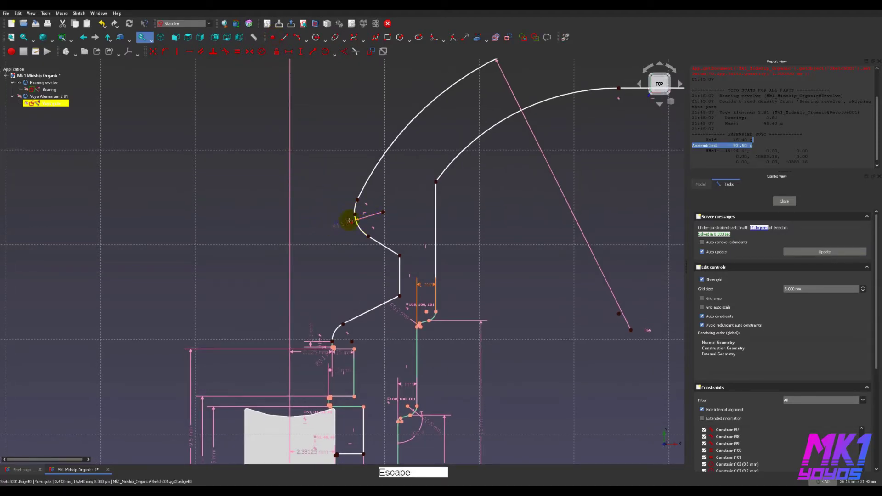
{"action": "left_click", "coordinate": [382, 213]}
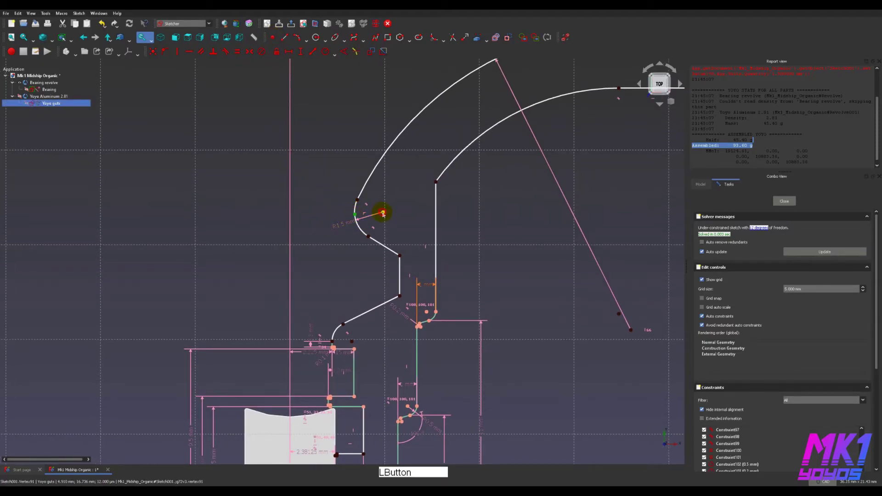
{"action": "key", "text": "h"}
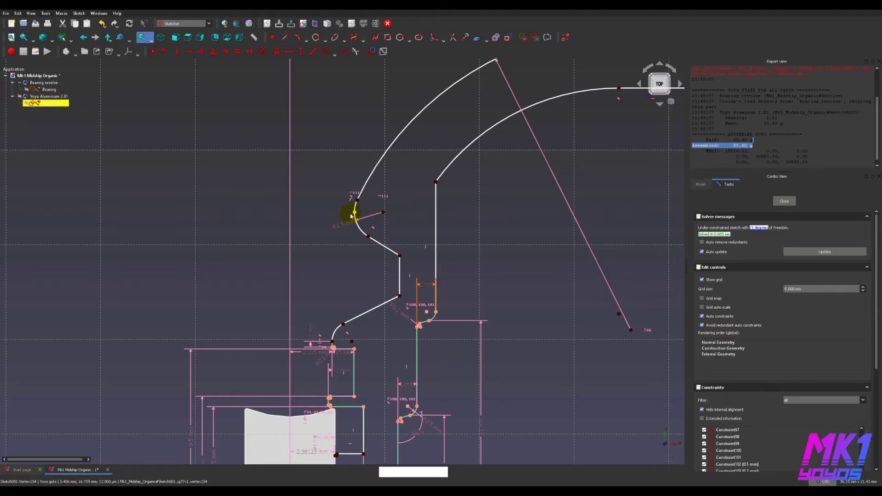
- Close the sketch and switch the revolves from half to full rotation
{"action": "scroll", "coordinate": [345, 184], "scroll_direction": "down", "scroll_amount": 5}
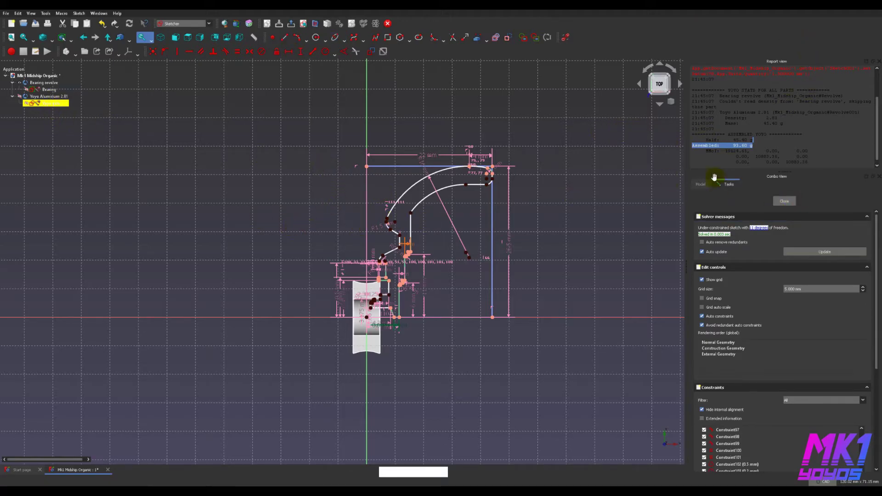
{"action": "left_click", "coordinate": [786, 203]}
{"action": "left_click", "coordinate": [571, 221]}
{"action": "middle_click_drag", "start_coordinate": [571, 220], "coordinate": [641, 213]}
{"action": "left_click", "coordinate": [291, 23]}
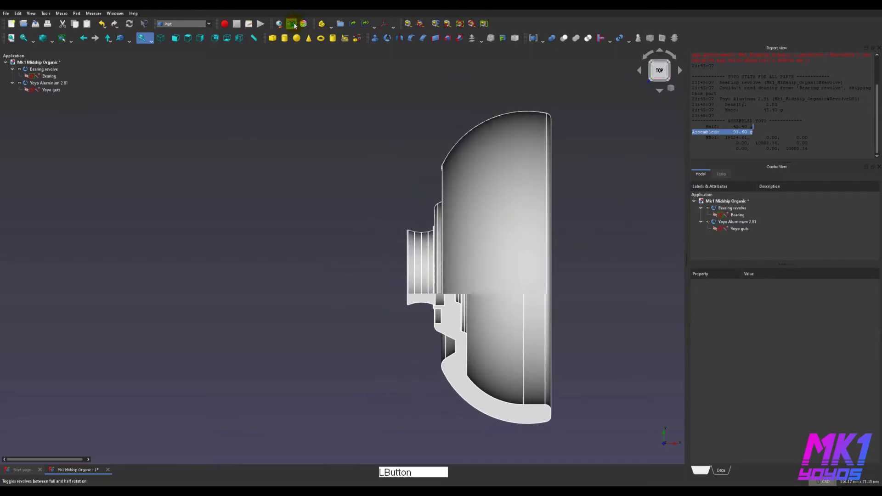
- Try mirroring the bearing revolve about the YZ plane and undo the operation
{"action": "left_click", "coordinate": [46, 68]}
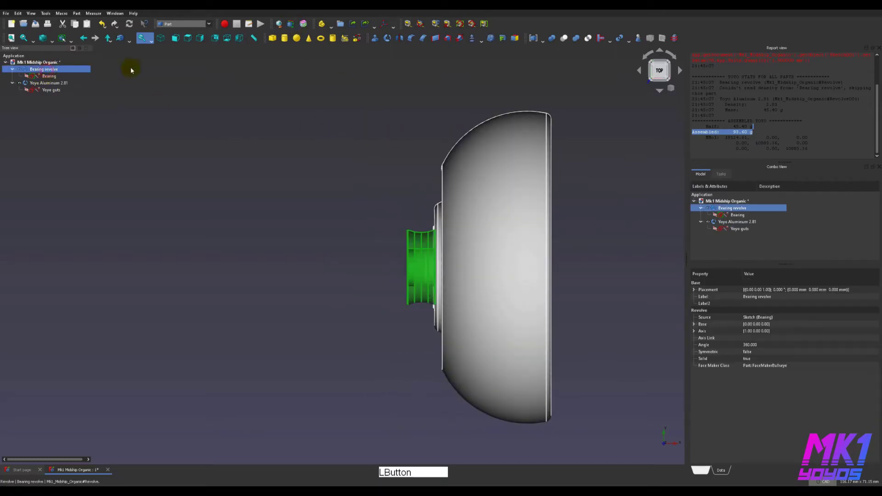
{"action": "left_click", "coordinate": [399, 41]}
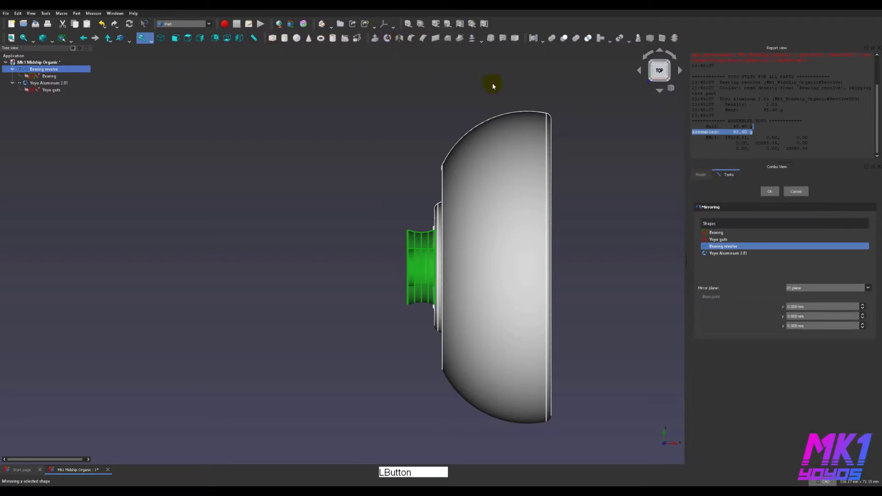
{"action": "left_click", "coordinate": [810, 289]}
{"action": "left_click", "coordinate": [805, 304]}
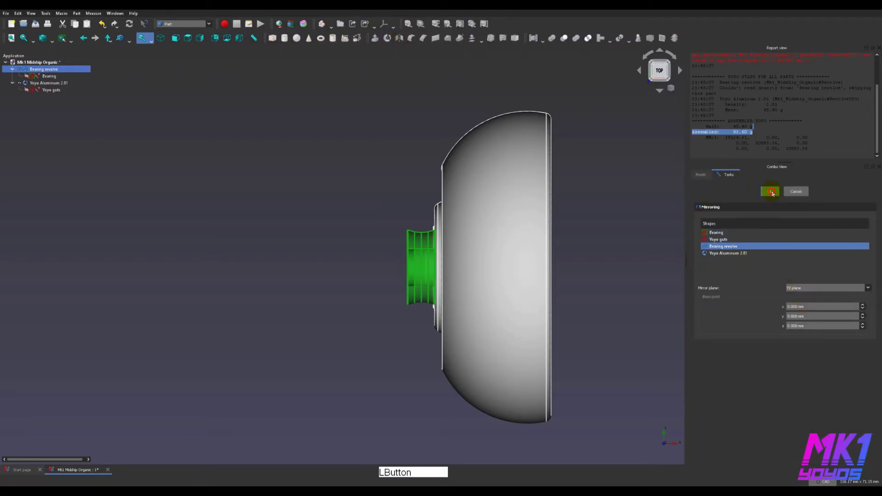
{"action": "left_click", "coordinate": [770, 191]}
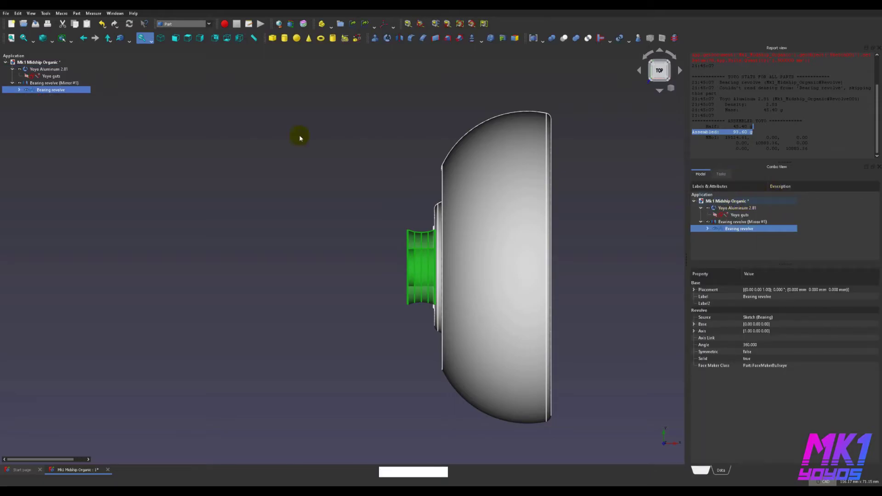
{"action": "left_click", "coordinate": [103, 105]}
{"action": "key", "text": "ctrl+z"}
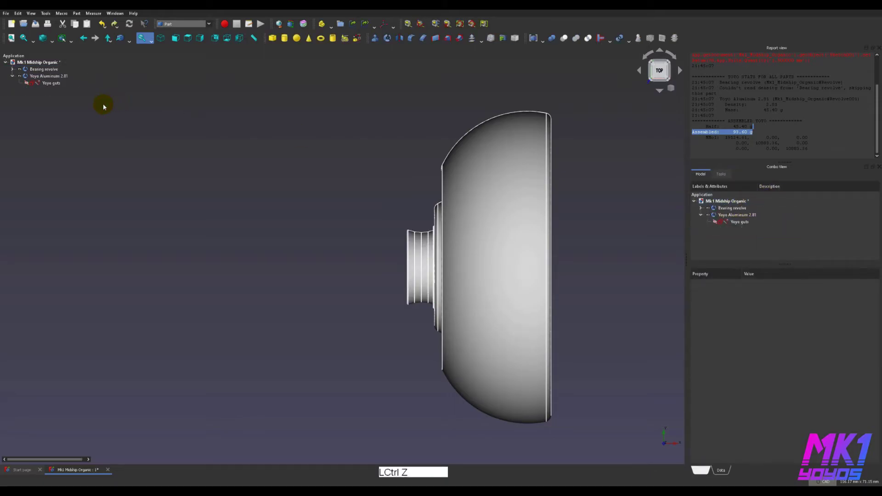
- Mirror the Yoyo Aluminum 2.81 revolve about the YZ plane
{"action": "left_click", "coordinate": [44, 76]}
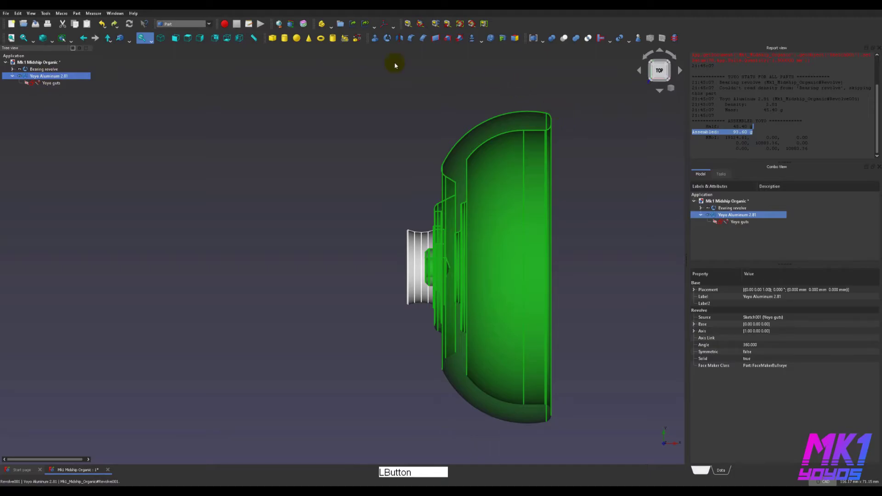
{"action": "left_click", "coordinate": [399, 37]}
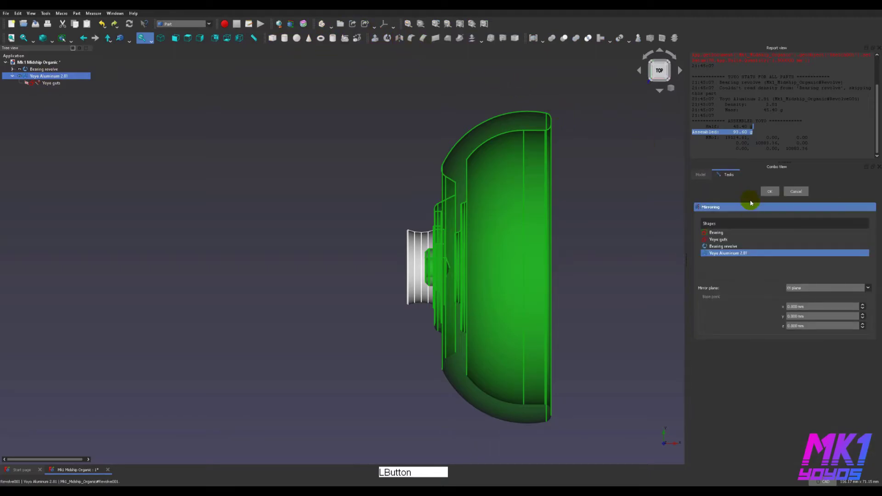
{"action": "left_click", "coordinate": [818, 289]}
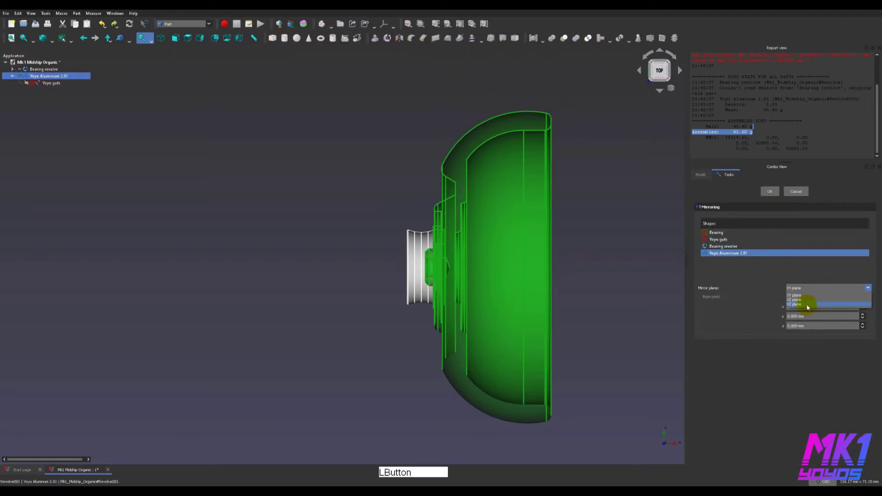
{"action": "left_click", "coordinate": [807, 305]}
{"action": "left_click", "coordinate": [769, 191]}
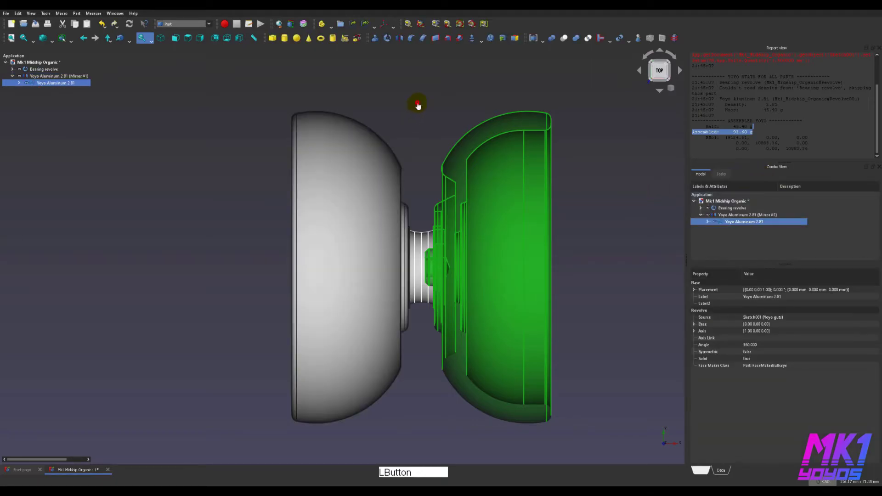
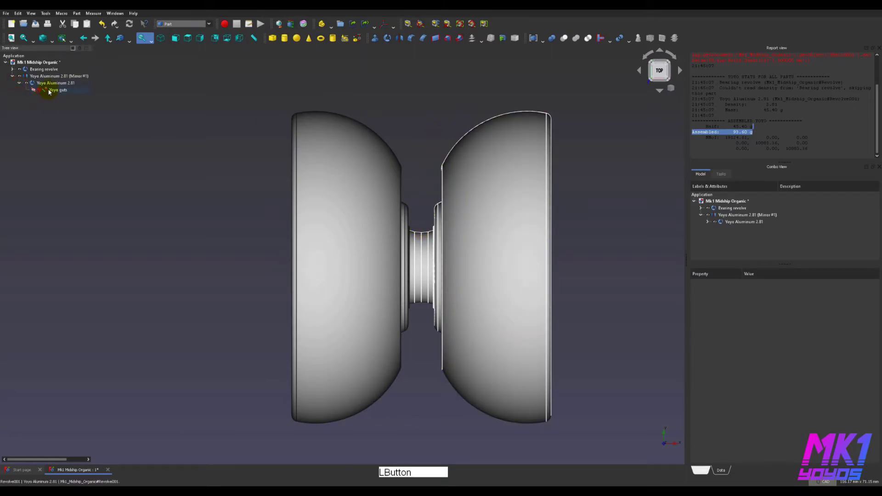
- Open the Yoyo guts sketch for editing with both the revolved half and its mirrored copy shown
{"action": "left_click", "coordinate": [49, 90]}
{"action": "double_click", "coordinate": [49, 90]}
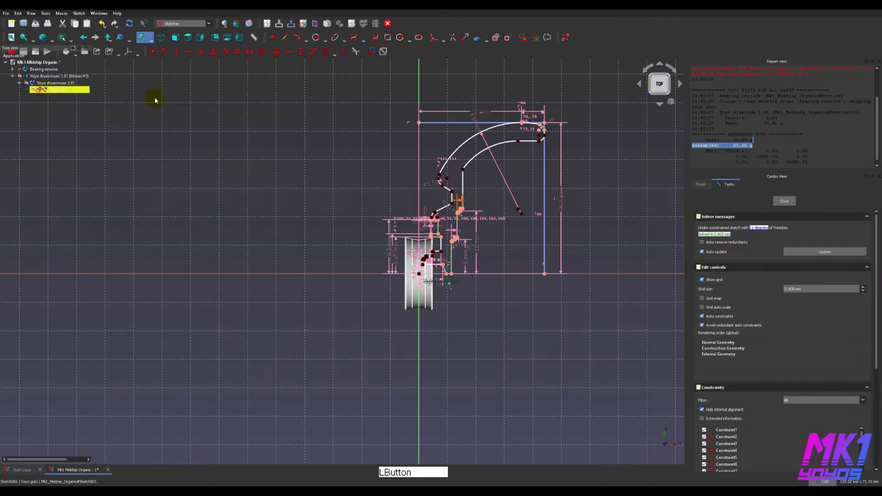
{"action": "left_click", "coordinate": [25, 96]}
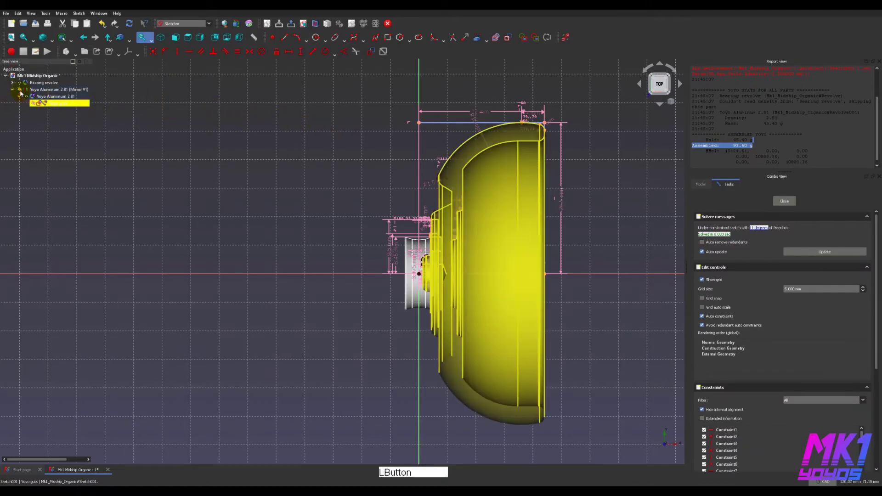
{"action": "left_click", "coordinate": [20, 89]}
{"action": "scroll", "coordinate": [422, 193], "scroll_direction": "up", "scroll_amount": 5}
{"action": "middle_click_drag", "start_coordinate": [422, 192], "coordinate": [400, 216]}
{"action": "scroll", "coordinate": [400, 216], "scroll_direction": "down", "scroll_amount": 2}
{"action": "left_click", "coordinate": [397, 321]}
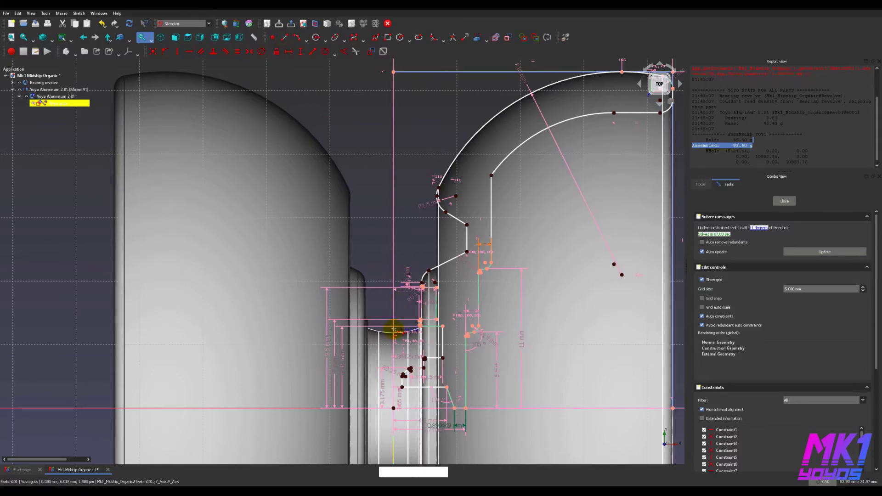
{"action": "left_click", "coordinate": [392, 329]}
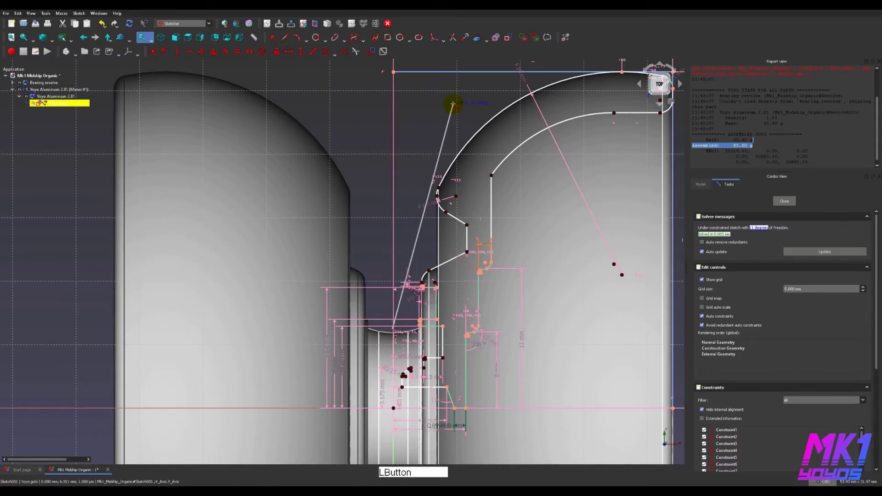
{"action": "middle_click_drag", "start_coordinate": [444, 105], "coordinate": [439, 142]}
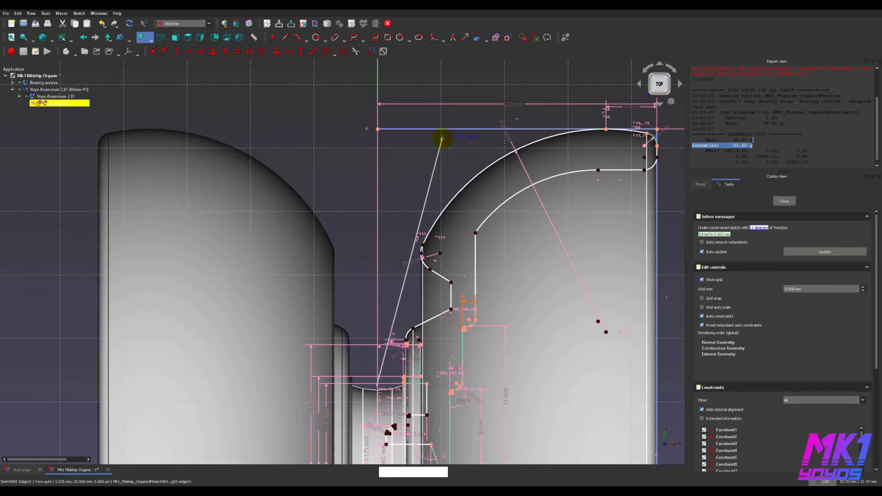
{"action": "left_click", "coordinate": [377, 129]}
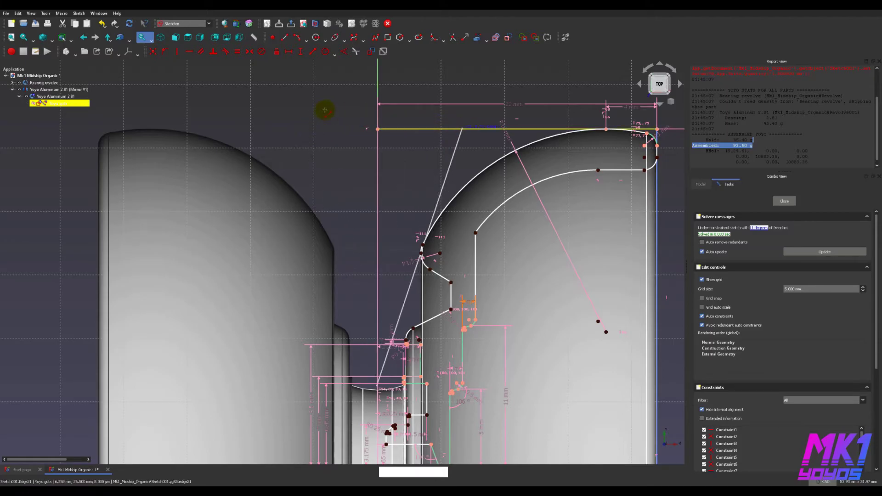
{"action": "key", "text": "Escape"}
- Hide the revolved body and constrain the rim arc's innermost point 4 mm horizontally from the vertical axis
{"action": "scroll", "coordinate": [398, 280], "scroll_direction": "up", "scroll_amount": 2}
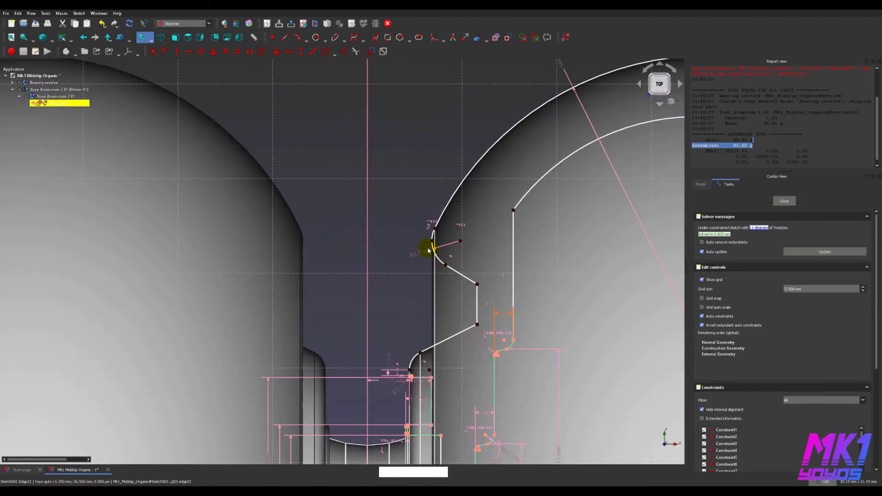
{"action": "left_click", "coordinate": [26, 96]}
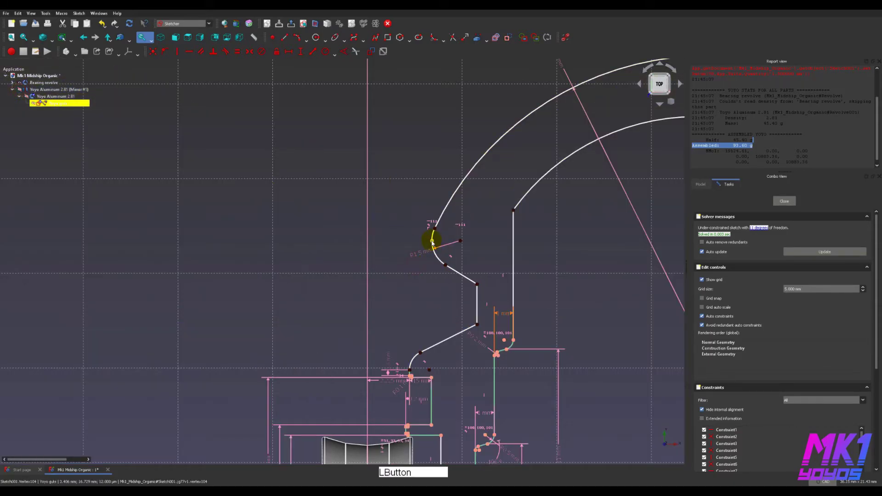
{"action": "left_click", "coordinate": [431, 241]}
{"action": "left_click_drag", "start_coordinate": [427, 246], "coordinate": [427, 242]}
{"action": "left_click", "coordinate": [363, 242]}
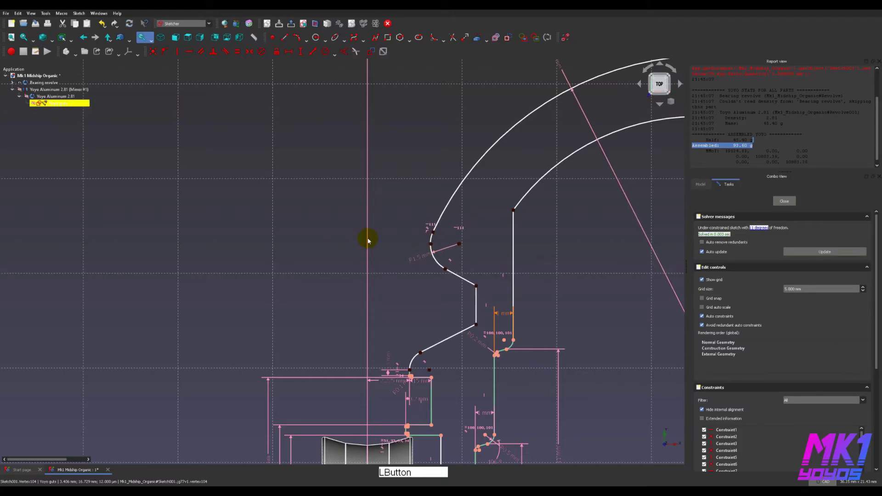
{"action": "left_click", "coordinate": [431, 243]}
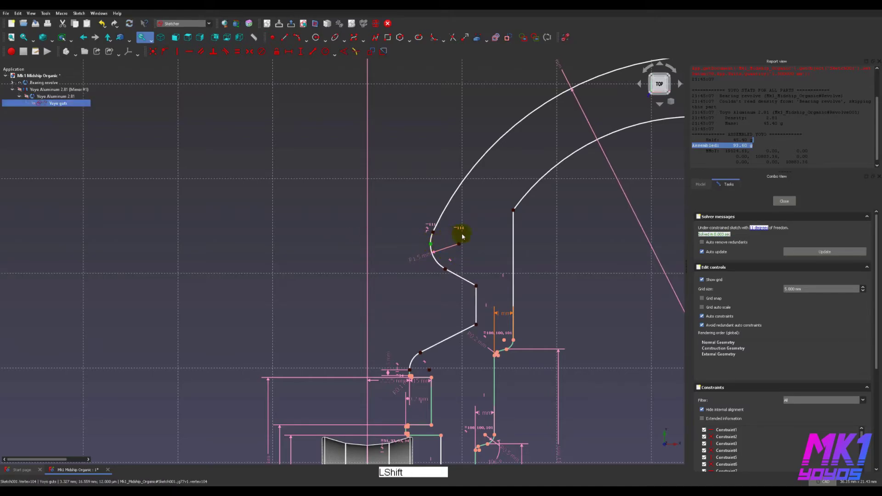
{"action": "key", "text": "shift+h"}
{"action": "type", "text": "4"}
{"action": "key", "text": "Return"}
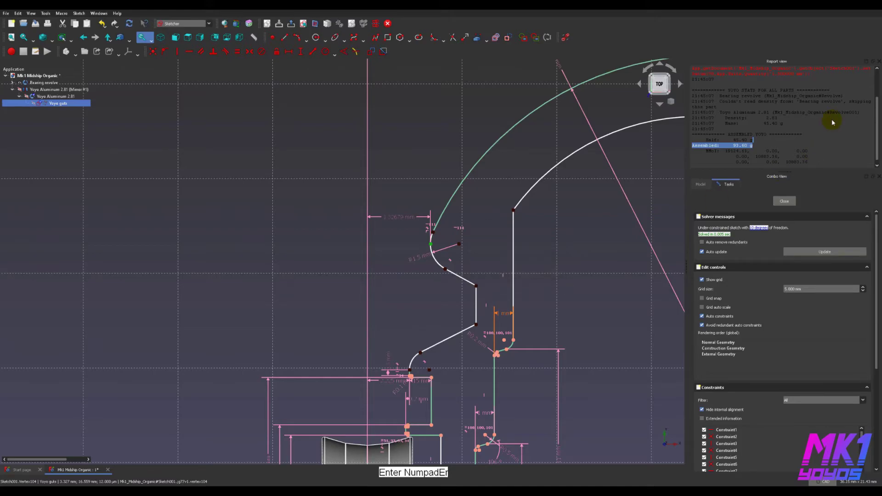
- Raise the gap wall's upper corner and set the large outer arc's radius to 15 mm, placing its dimension inside the profile
{"action": "middle_click_drag", "start_coordinate": [406, 251], "coordinate": [357, 304]}
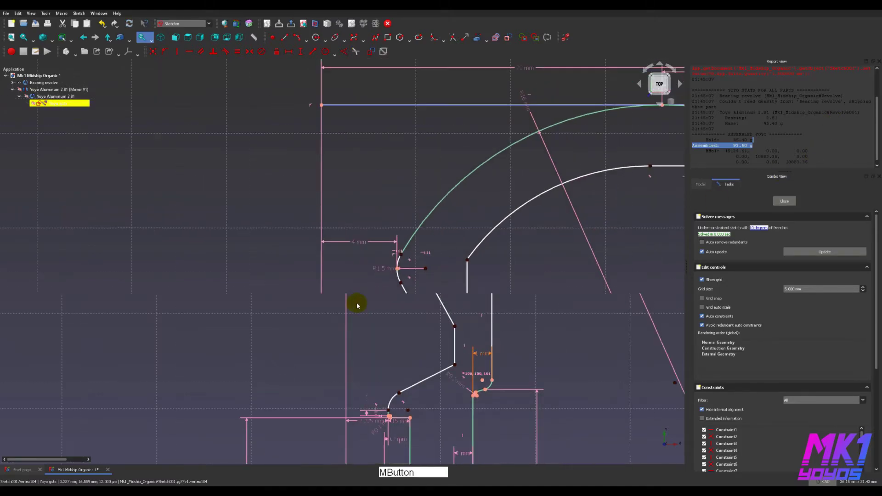
{"action": "scroll", "coordinate": [362, 299], "scroll_direction": "down", "scroll_amount": 2}
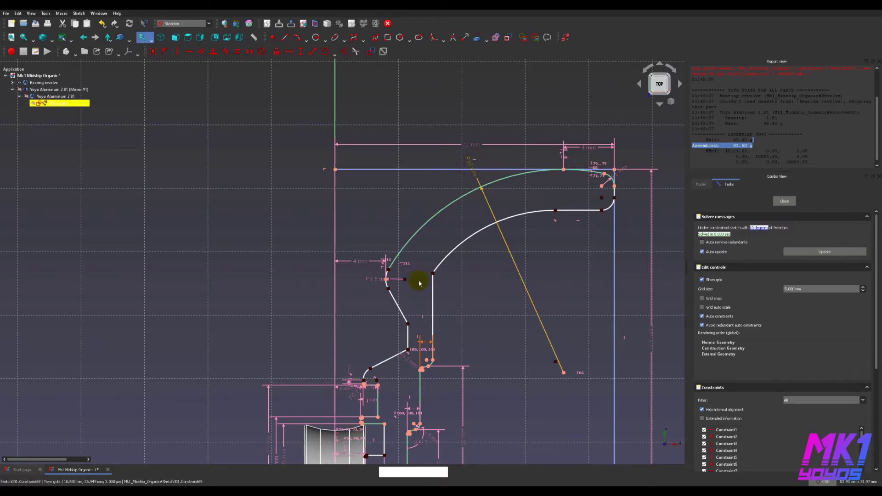
{"action": "left_click_drag", "start_coordinate": [407, 324], "coordinate": [409, 309]}
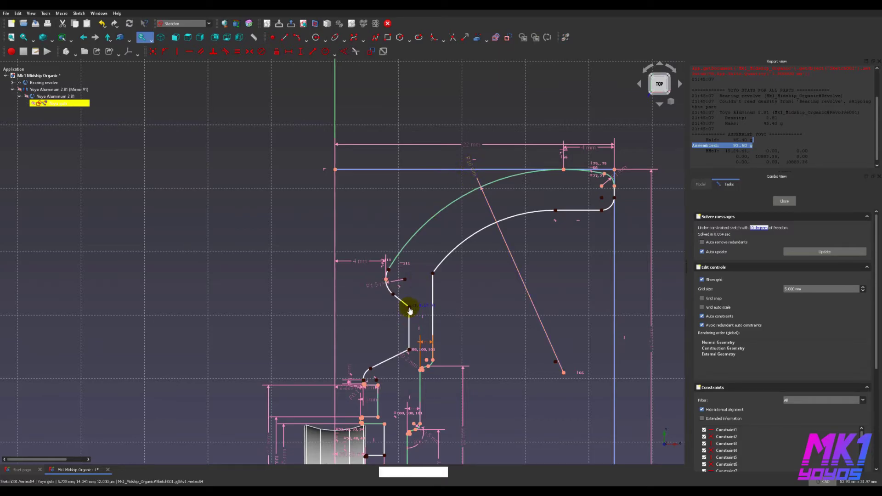
{"action": "left_click", "coordinate": [470, 162]}
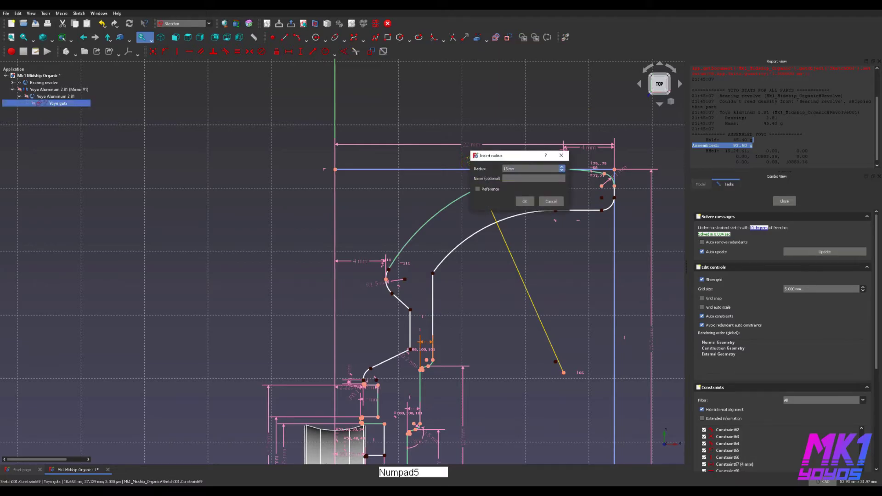
{"action": "key", "text": "Return"}
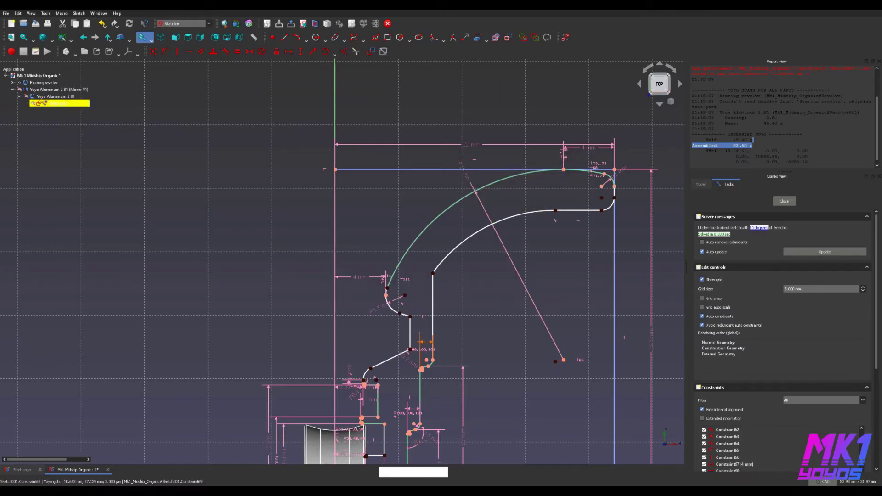
{"action": "left_click_drag", "start_coordinate": [464, 171], "coordinate": [506, 266]}
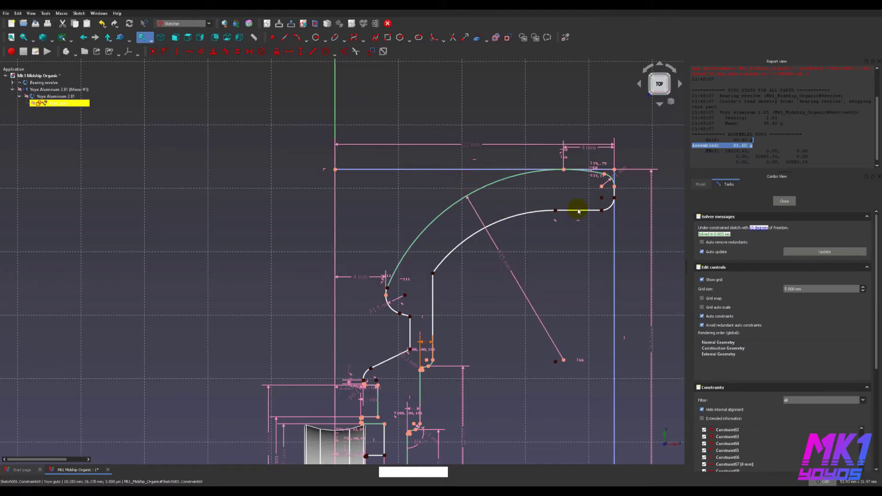
- Set the outer arc top's offset from the rim edge to 3.7 mm and the rim point's distance from the vertical axis to 4.5 mm
{"action": "double_click", "coordinate": [589, 150]}
{"action": "type", "text": "3.7"}
{"action": "key", "text": "Return"}
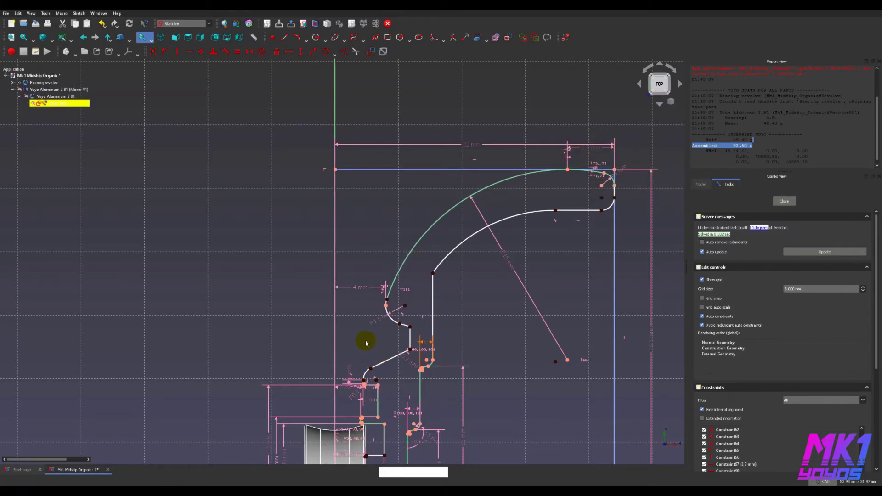
{"action": "middle_click_drag", "start_coordinate": [366, 338], "coordinate": [374, 328]}
{"action": "double_click", "coordinate": [376, 282]}
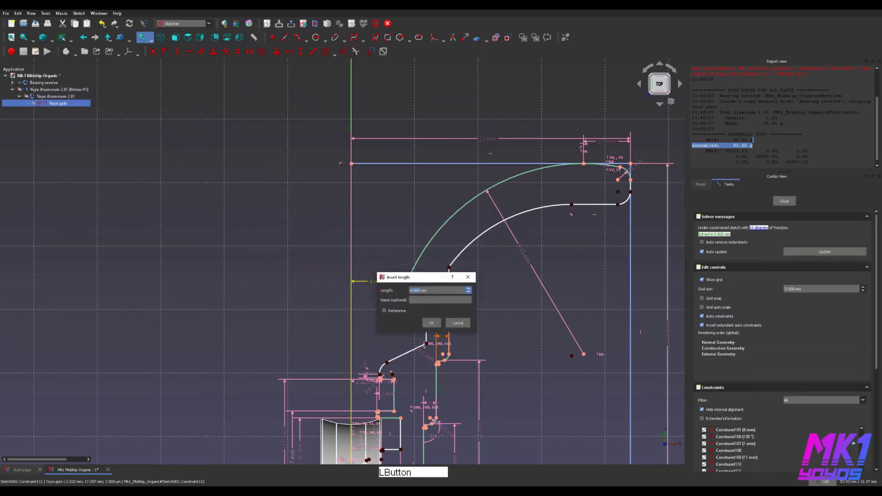
{"action": "type", "text": "4.5"}
{"action": "key", "text": "Return"}
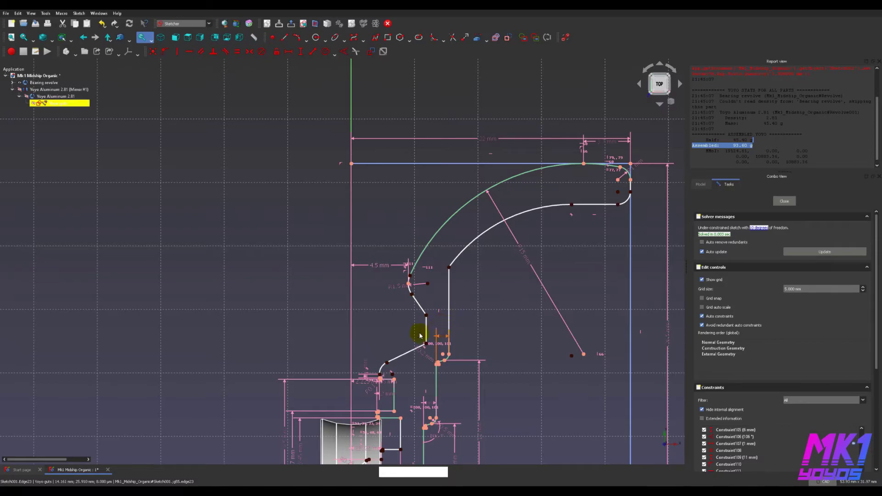
- Move the lower corner of the short vertical gap wall upward and fillet both of the wall's corners
{"action": "scroll", "coordinate": [427, 358], "scroll_direction": "up", "scroll_amount": 3}
{"action": "middle_click_drag", "start_coordinate": [515, 305], "coordinate": [530, 288]}
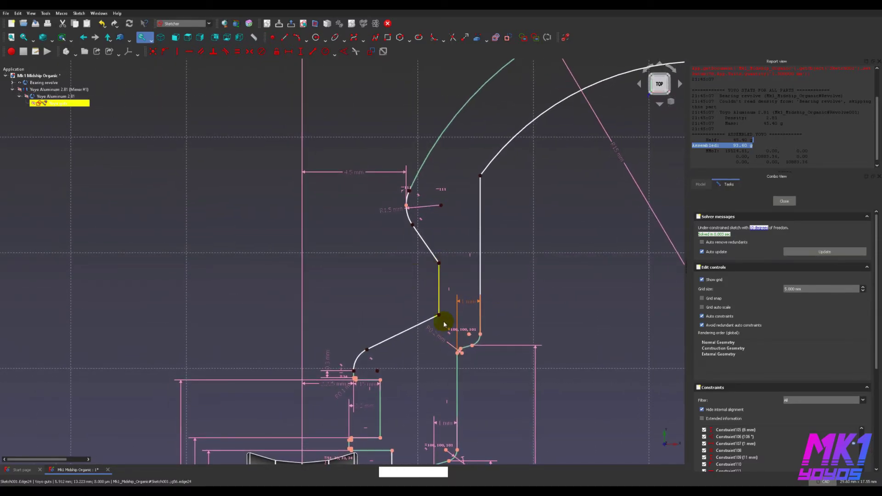
{"action": "left_click_drag", "start_coordinate": [438, 316], "coordinate": [441, 304]}
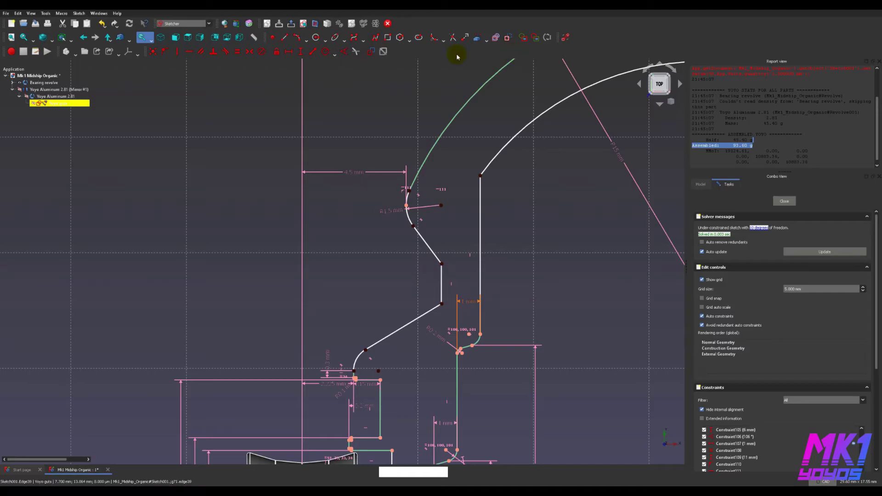
{"action": "left_click", "coordinate": [435, 38]}
{"action": "left_click", "coordinate": [444, 276]}
{"action": "left_click", "coordinate": [441, 264]}
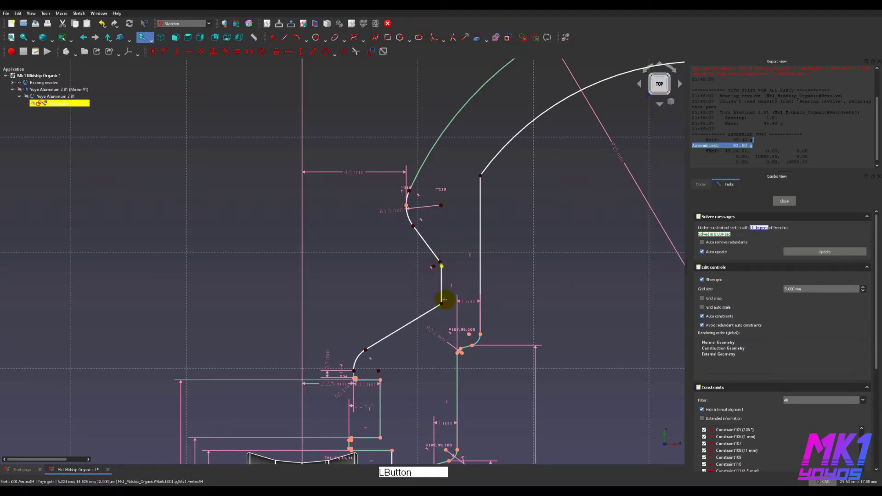
{"action": "left_click", "coordinate": [441, 304]}
{"action": "key", "text": "Escape"}
- Make the two new gap wall fillets equal and constrain their radius to 1 mm
{"action": "scroll", "coordinate": [437, 302], "scroll_direction": "up", "scroll_amount": 4}
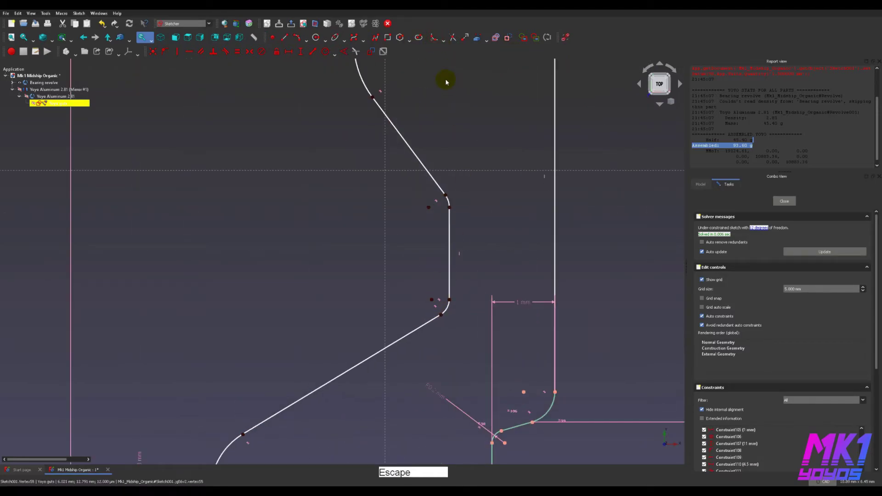
{"action": "left_click", "coordinate": [448, 201]}
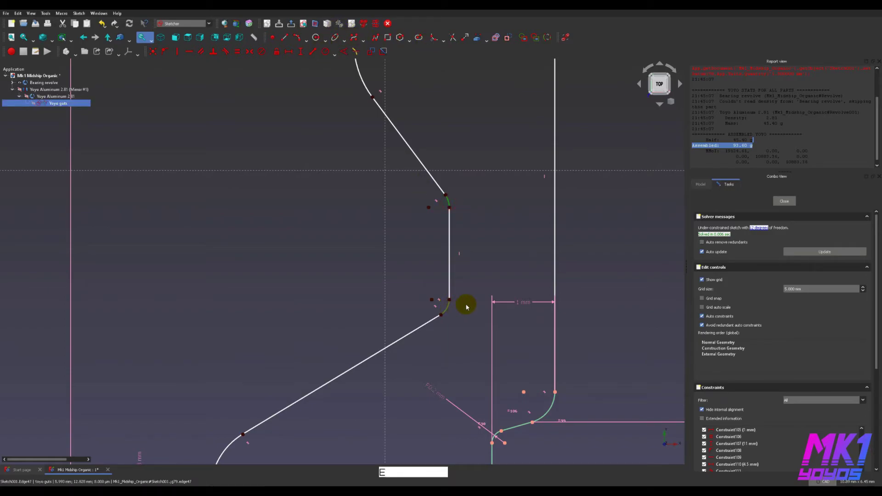
{"action": "key", "text": "e"}
{"action": "left_click", "coordinate": [448, 310]}
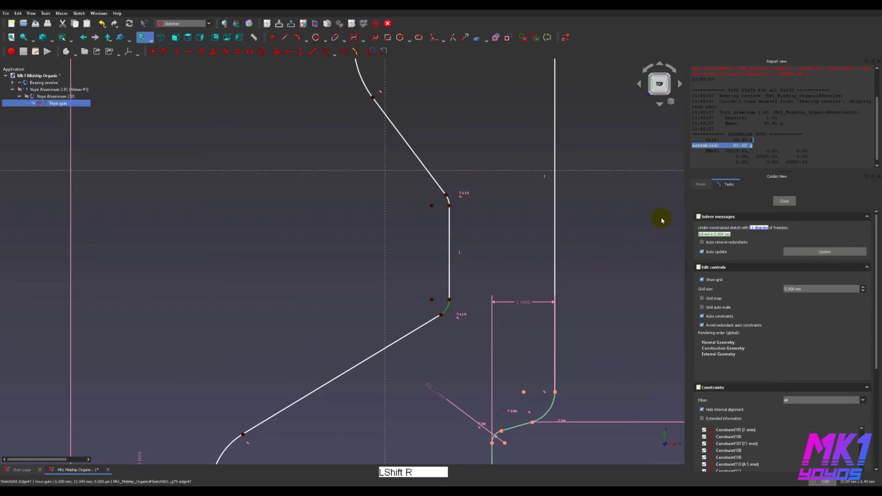
{"action": "key", "text": "Return"}
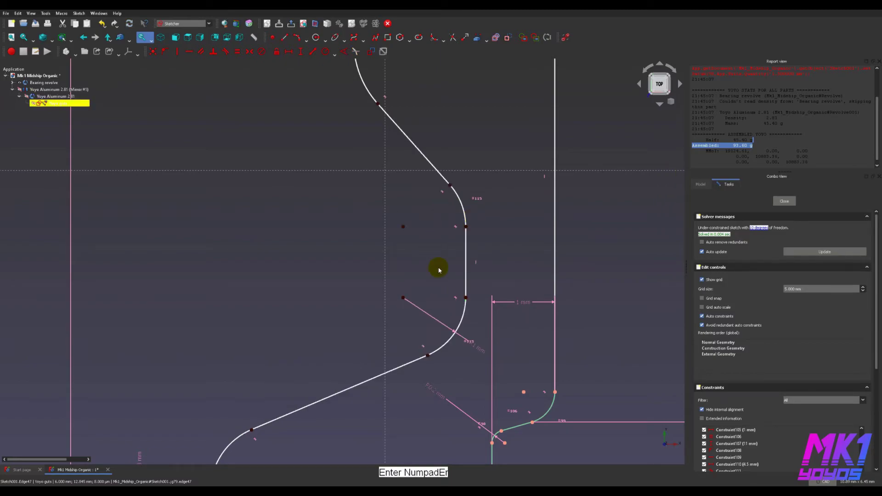
- Shift the gap wall slightly and constrain its horizontal distance to the inner cup wall to 1.3 mm
{"action": "left_click_drag", "start_coordinate": [465, 301], "coordinate": [459, 285]}
{"action": "left_click", "coordinate": [485, 276]}
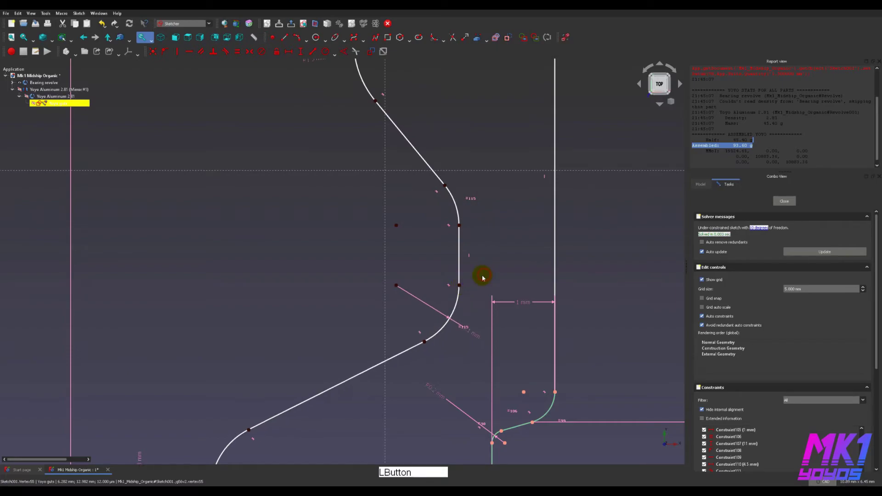
{"action": "left_click", "coordinate": [459, 283]}
{"action": "left_click", "coordinate": [487, 283]}
{"action": "left_click", "coordinate": [458, 285]}
{"action": "left_click", "coordinate": [556, 291]}
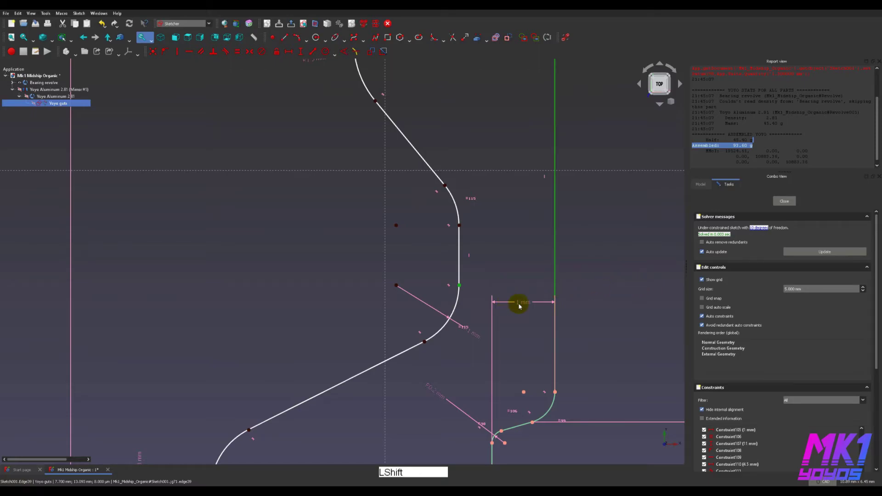
{"action": "key", "text": "shift+l"}
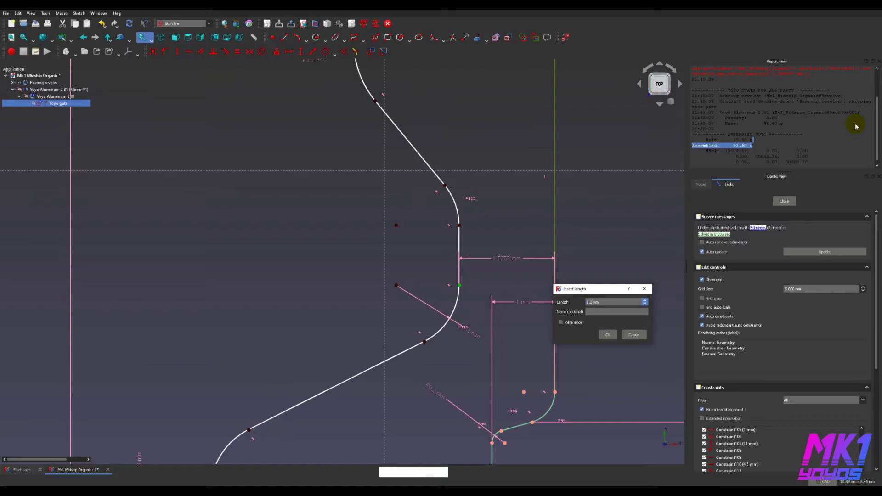
{"action": "key", "text": "Return"}
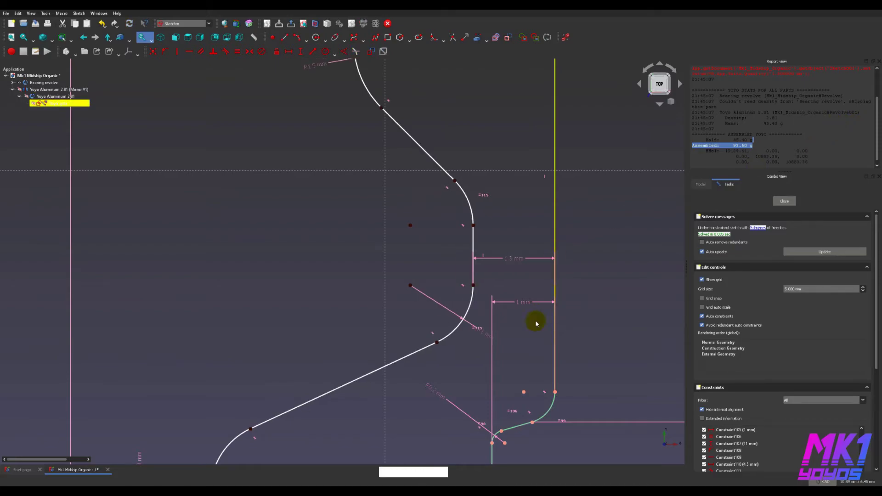
- Nudge the upper and lower ends of the vertical gap wall slightly upward
{"action": "scroll", "coordinate": [587, 304], "scroll_direction": "down", "scroll_amount": 3}
{"action": "mouse_move", "coordinate": [615, 229]}
{"action": "middle_mouse_down"}
{"action": "mouse_move", "coordinate": [588, 248]}
{"action": "mouse_move", "coordinate": [523, 342]}
{"action": "middle_mouse_up"}
{"action": "mouse_move", "coordinate": [418, 365]}
{"action": "left_mouse_down"}
{"action": "mouse_move", "coordinate": [415, 346]}
{"action": "mouse_move", "coordinate": [418, 358]}
{"action": "left_mouse_up"}
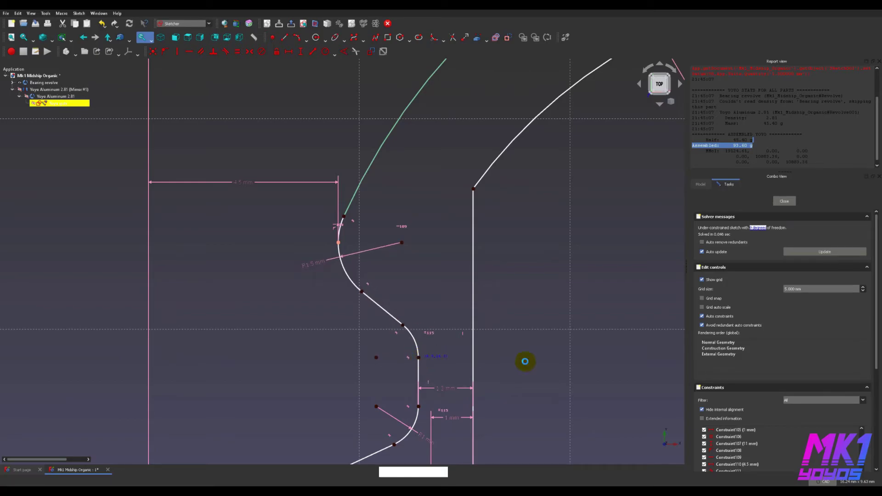
{"action": "middle_click_drag", "start_coordinate": [539, 364], "coordinate": [563, 256]}
{"action": "scroll", "coordinate": [563, 255], "scroll_direction": "down", "scroll_amount": 2}
{"action": "left_click_drag", "start_coordinate": [485, 290], "coordinate": [485, 288]}
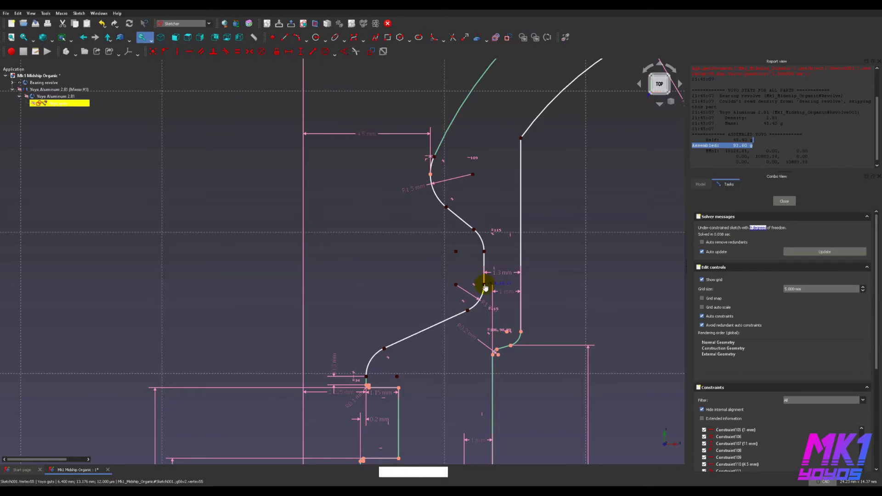
- Constrain the radius of the arc above the bearing seat to 1.5 mm and fine-tune the gap wall's lower end
{"action": "left_click_drag", "start_coordinate": [364, 358], "coordinate": [371, 360]}
{"action": "left_click", "coordinate": [372, 359]}
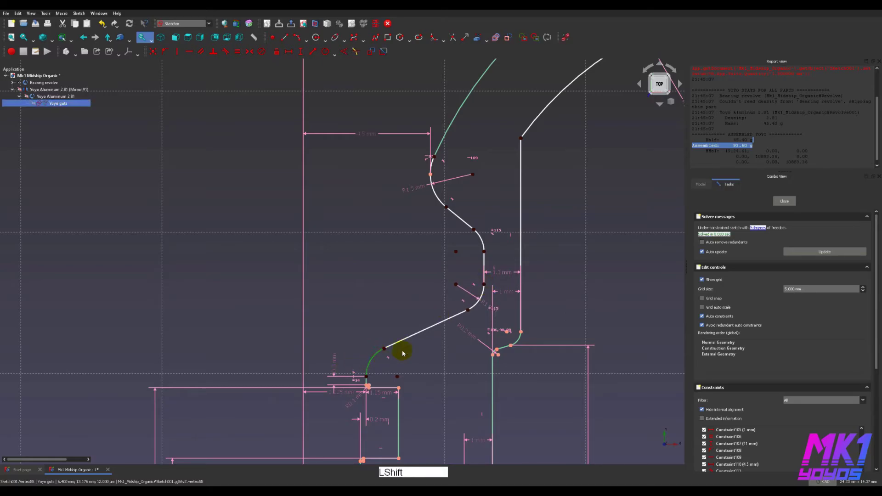
{"action": "key", "text": "shift+r"}
{"action": "type", "text": "1.5"}
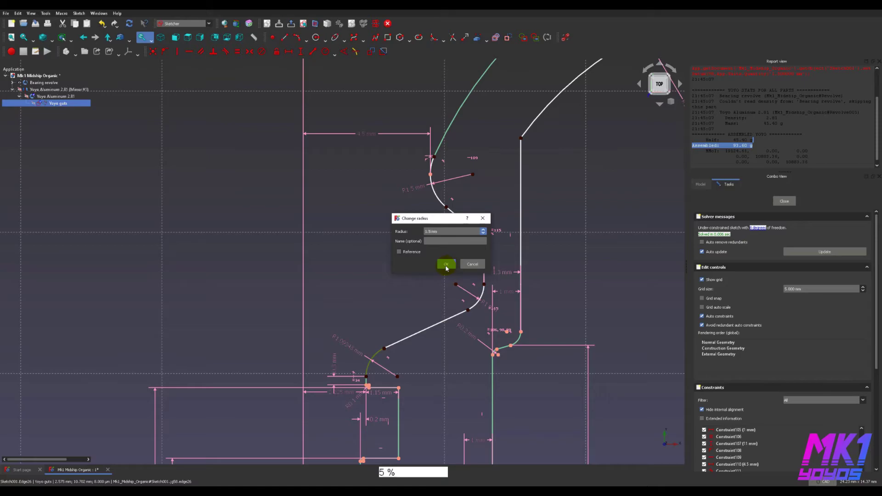
{"action": "key", "text": "Return"}
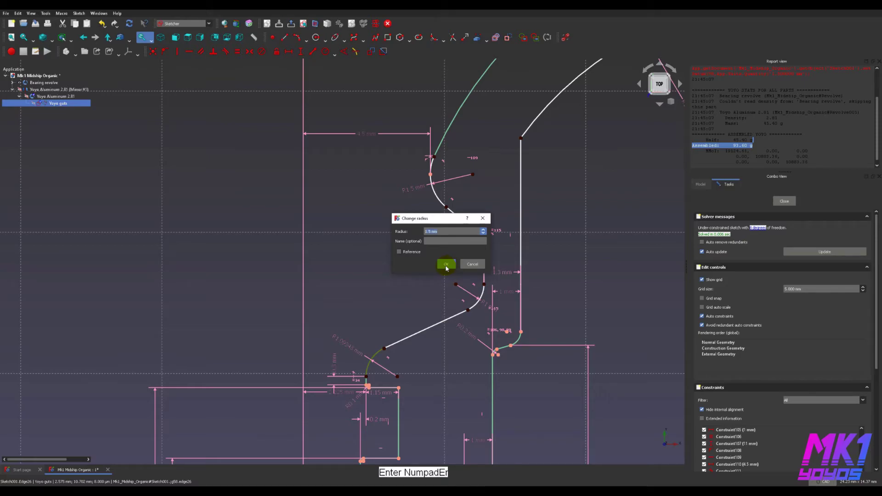
{"action": "left_click", "coordinate": [445, 265]}
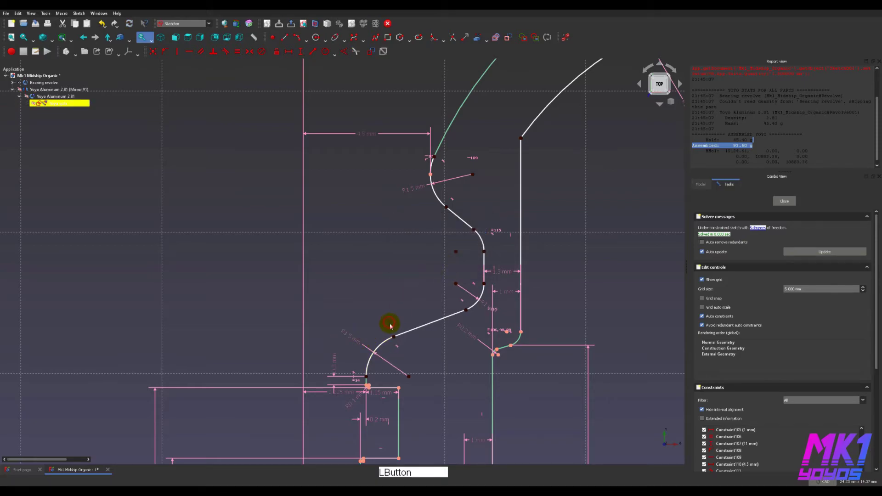
{"action": "mouse_move", "coordinate": [484, 284]}
{"action": "left_mouse_down"}
{"action": "mouse_move", "coordinate": [477, 234]}
{"action": "mouse_move", "coordinate": [483, 284]}
{"action": "left_mouse_up"}
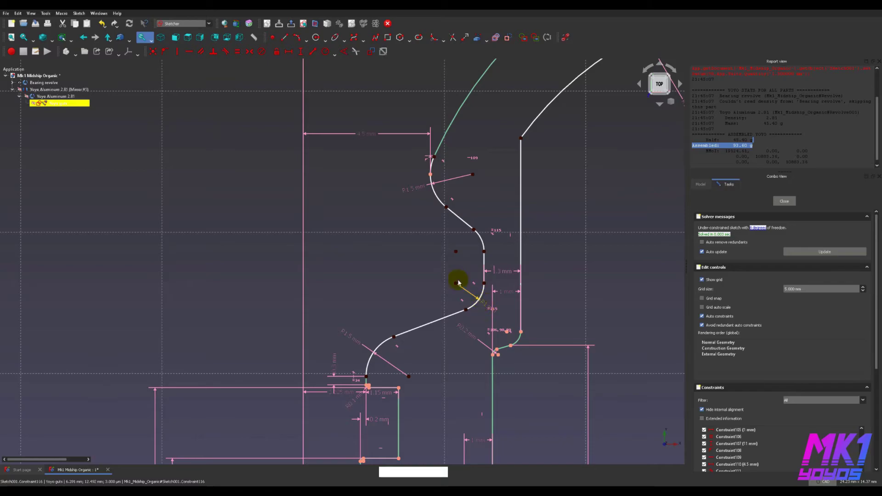
- Nudge the start point of the upper gap wall fillet slightly upward
{"action": "middle_click_drag", "start_coordinate": [457, 222], "coordinate": [467, 301]}
{"action": "left_click", "coordinate": [482, 292]}
{"action": "left_click_drag", "start_coordinate": [482, 292], "coordinate": [482, 288]}
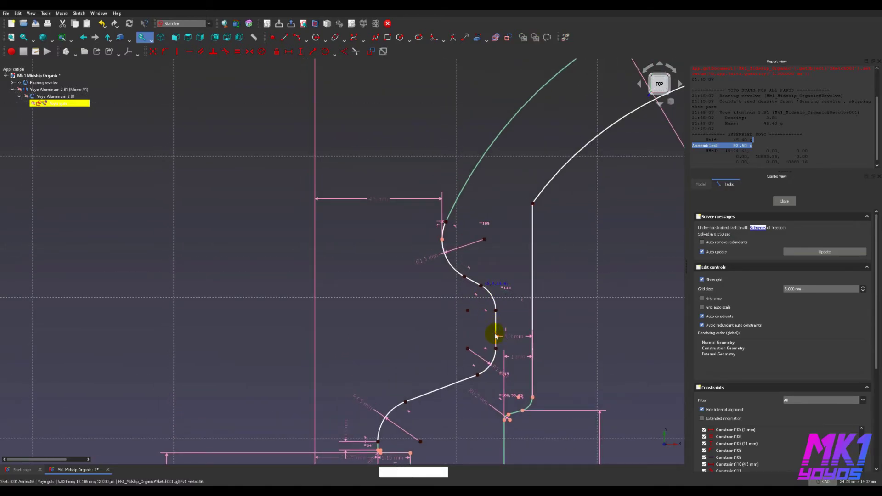
{"action": "left_click", "coordinate": [495, 319]}
- Fillet the corner between the vertical inner cup wall and the large inner arc
{"action": "mouse_move", "coordinate": [424, 281]}
{"action": "middle_mouse_down"}
{"action": "mouse_move", "coordinate": [301, 392]}
{"action": "mouse_move", "coordinate": [466, 269]}
{"action": "mouse_move", "coordinate": [495, 197]}
{"action": "middle_mouse_up"}
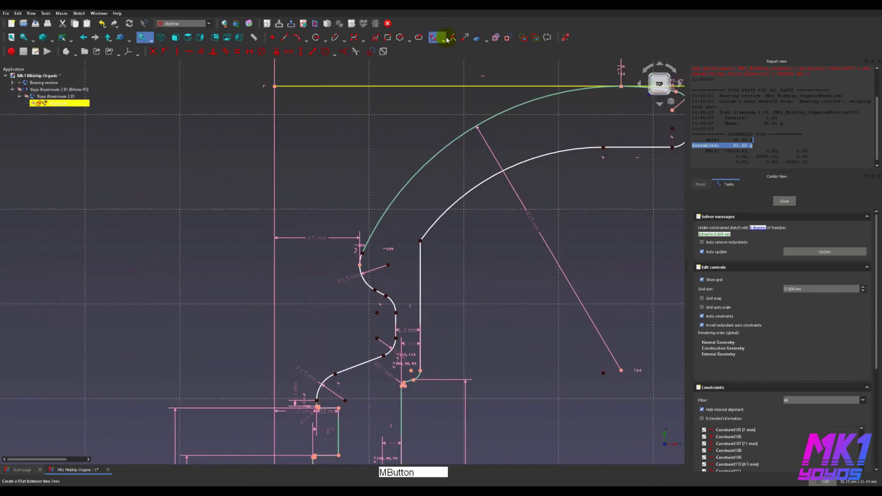
{"action": "left_click", "coordinate": [433, 37]}
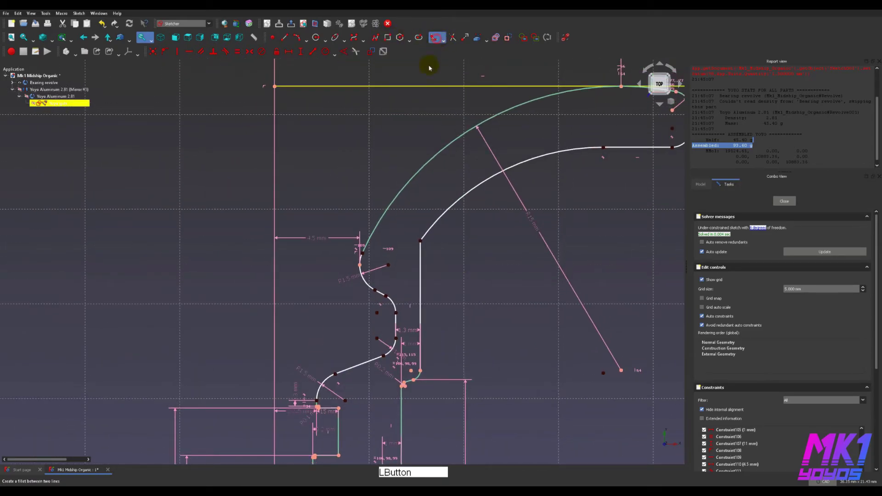
{"action": "left_click", "coordinate": [421, 237]}
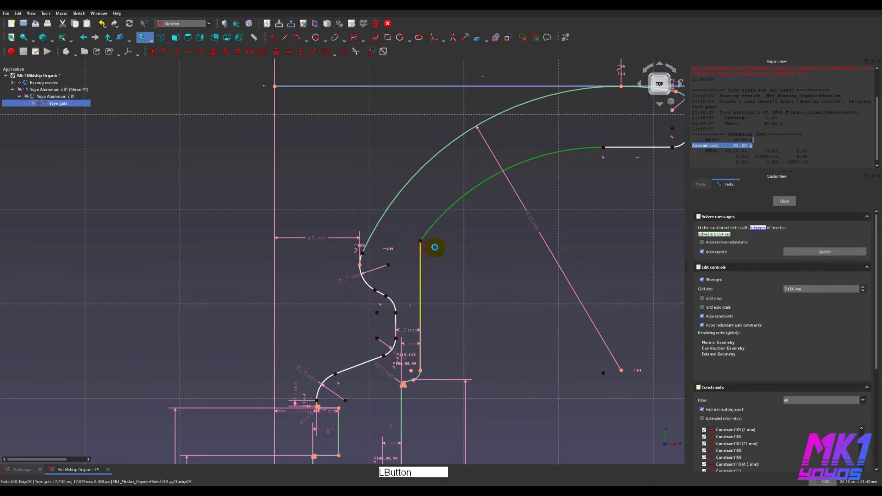
{"action": "left_click", "coordinate": [428, 242]}
{"action": "key", "text": "Escape"}
- Try to constrain the radius of the new inner cup fillet to 4 mm
{"action": "left_click", "coordinate": [421, 242]}
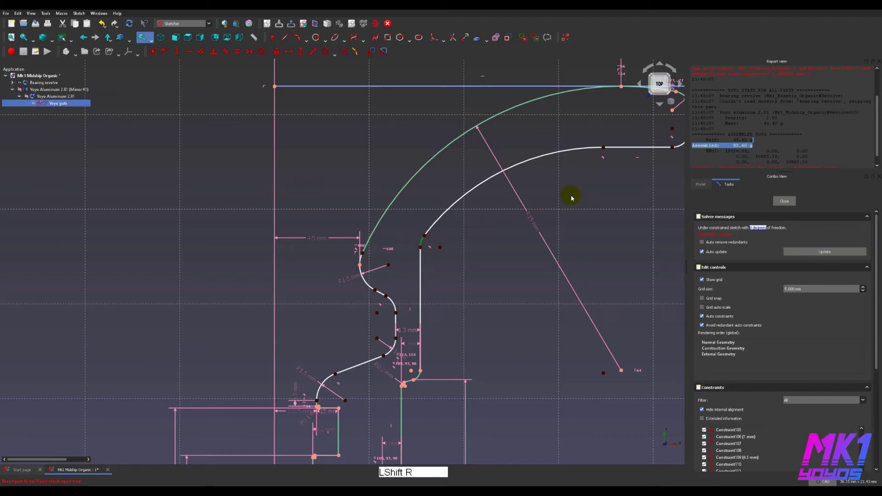
{"action": "key", "text": "k"}
{"action": "key", "text": "r"}
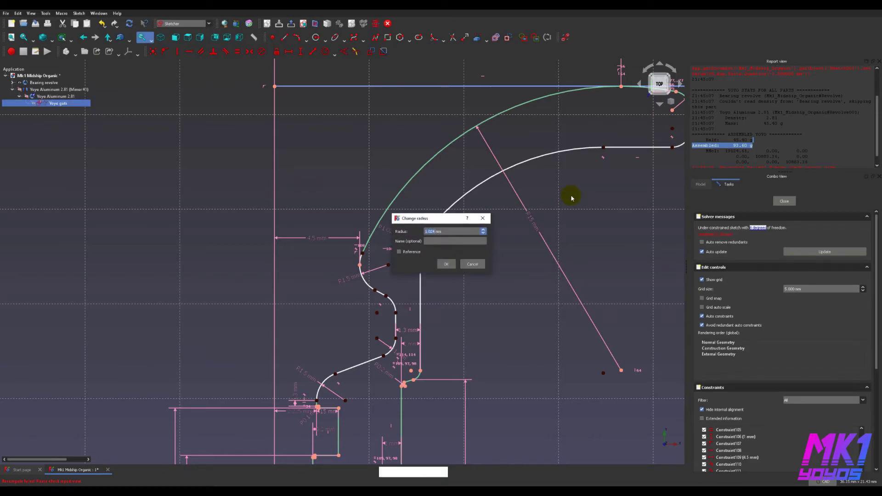
{"action": "key", "text": "Return"}
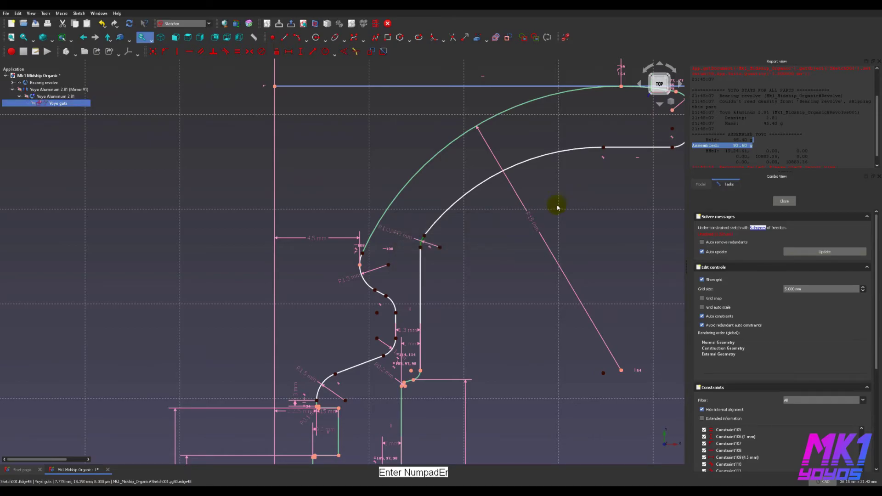
{"action": "left_click", "coordinate": [464, 255]}
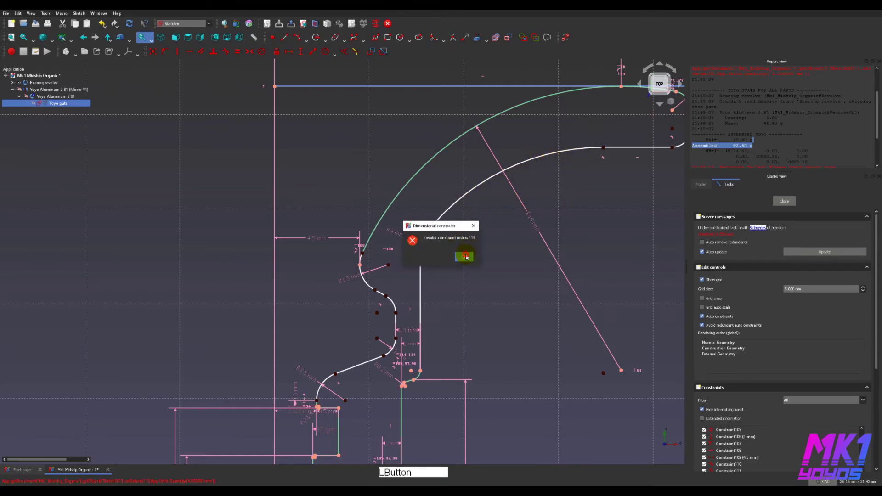
{"action": "left_click", "coordinate": [461, 256]}
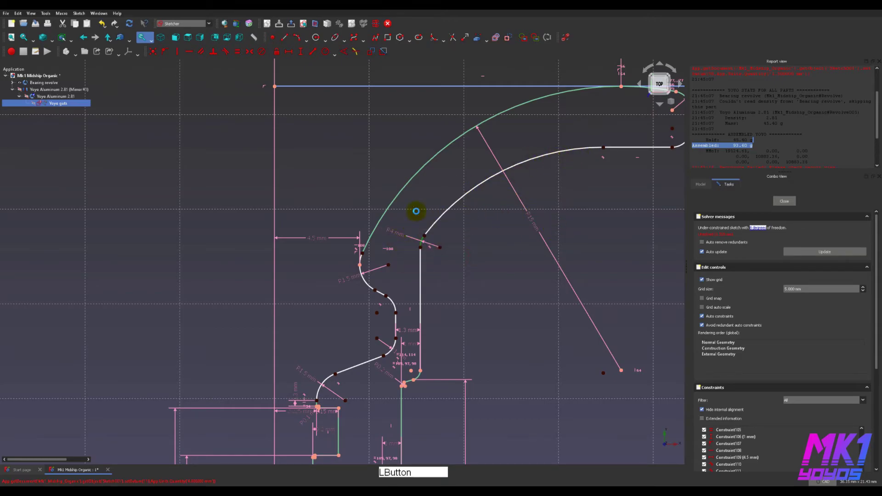
- Try to constrain the radius of the inner cup fillet to 2 mm
{"action": "left_click", "coordinate": [421, 240]}
{"action": "key", "text": "shift+r"}
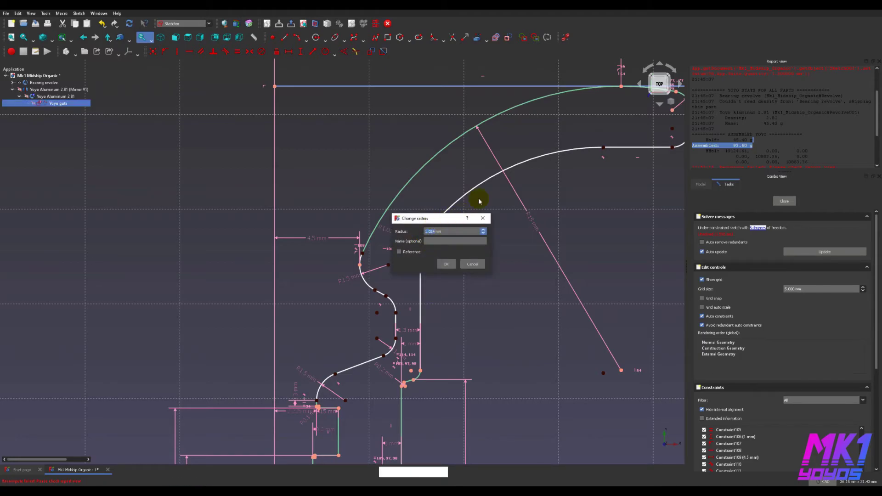
{"action": "type", "text": "2"}
{"action": "key", "text": "Return"}
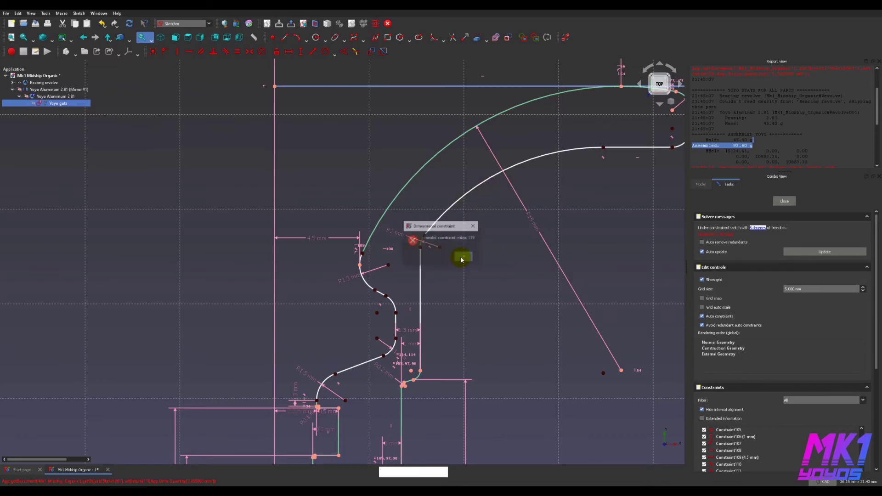
{"action": "left_click", "coordinate": [461, 258]}
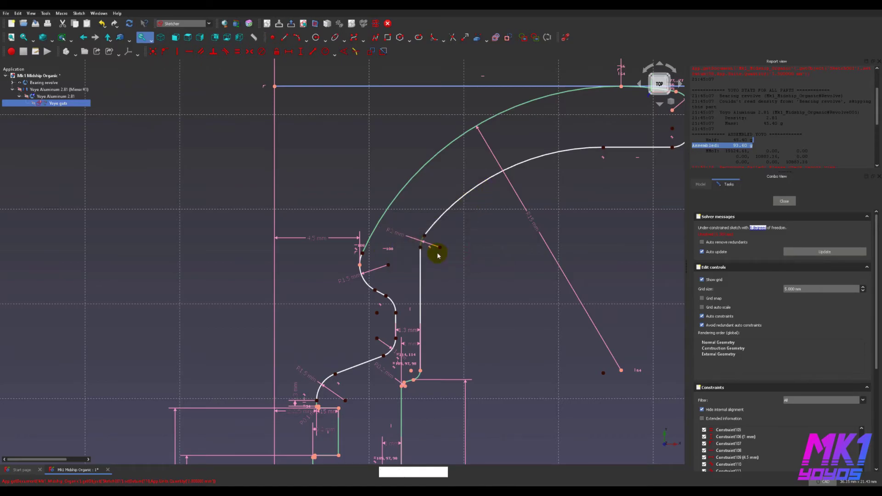
{"action": "left_click", "coordinate": [478, 244]}
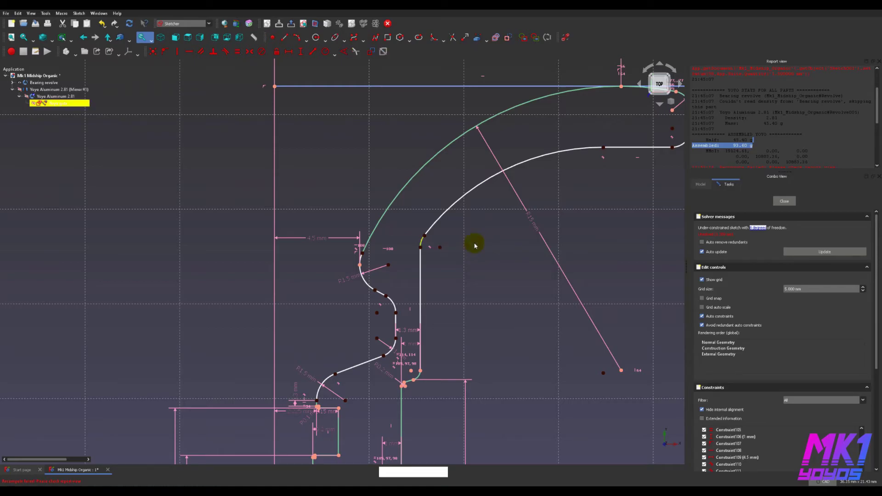
- Try once more to apply a radius constraint to the inner cup fillet
{"action": "left_click", "coordinate": [422, 242]}
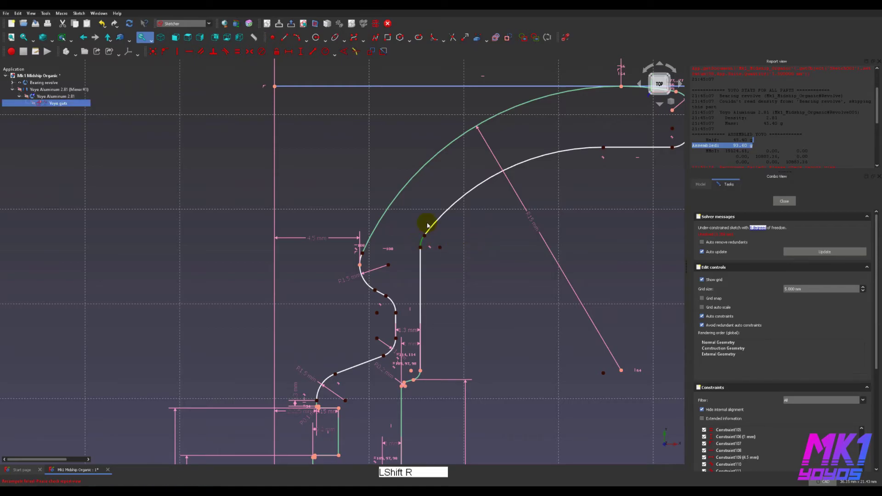
{"action": "key", "text": "k"}
{"action": "key", "text": "r"}
{"action": "key", "text": "Return"}
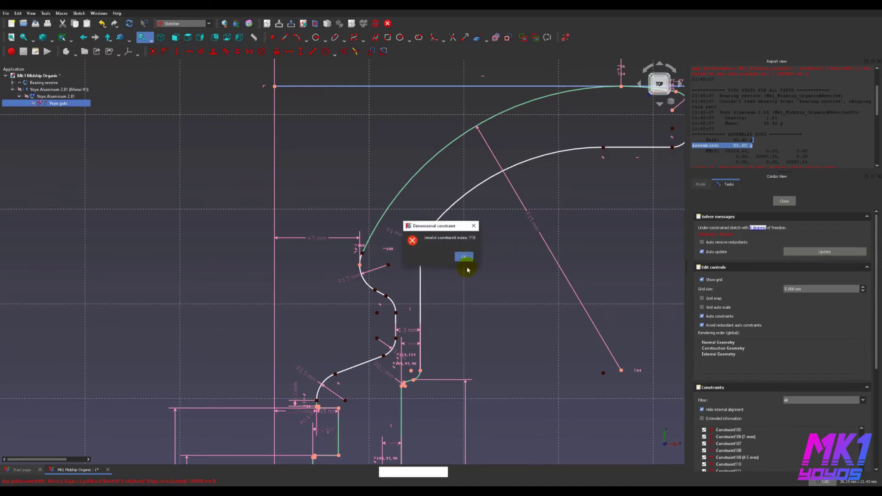
{"action": "left_click", "coordinate": [463, 257]}
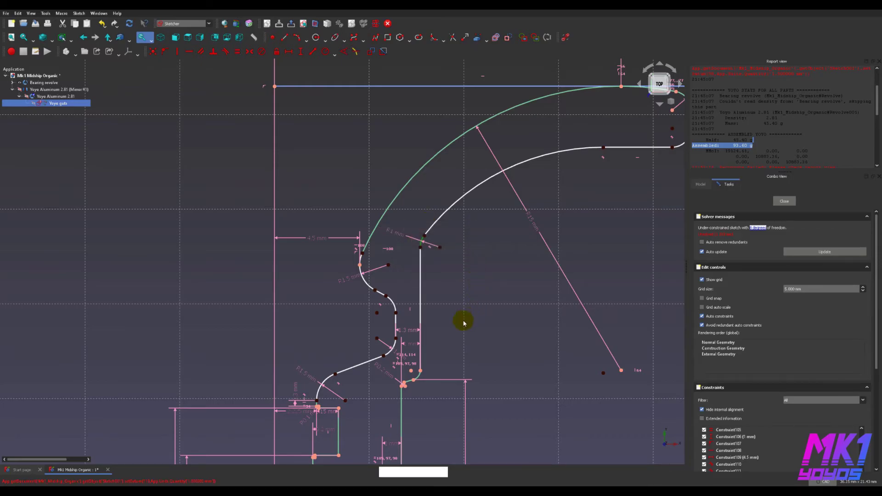
{"action": "left_click", "coordinate": [487, 246]}
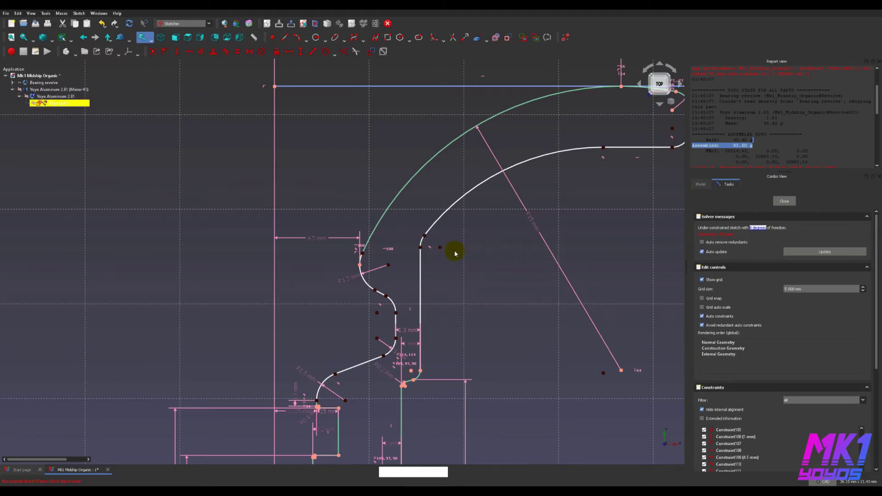
- Save the document and clear the report messages
{"action": "scroll", "coordinate": [448, 235], "scroll_direction": "up", "scroll_amount": 3}
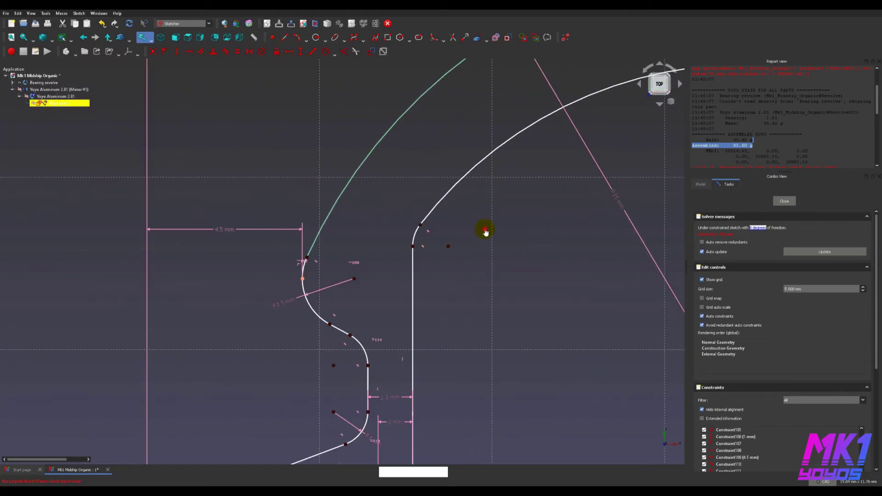
{"action": "key", "text": "ctrl+s"}
{"action": "scroll", "coordinate": [827, 141], "scroll_direction": "down", "scroll_amount": 5}
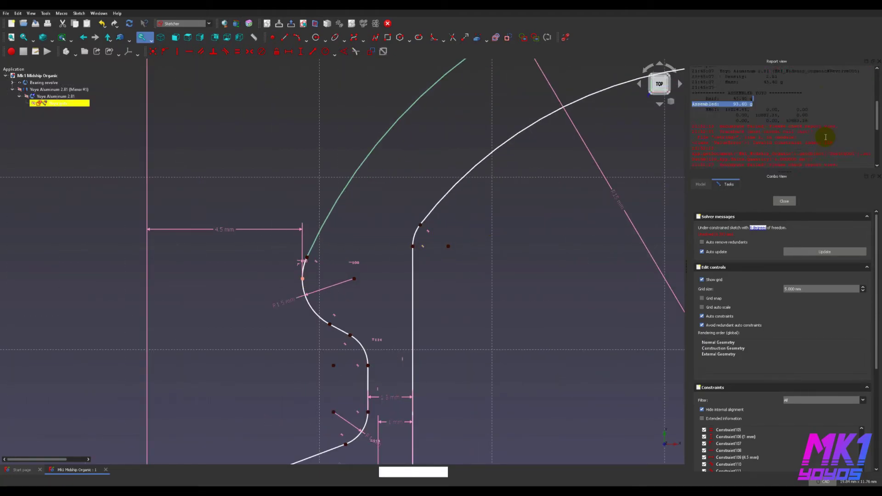
{"action": "right_click", "coordinate": [782, 109]}
{"action": "left_click", "coordinate": [796, 144]}
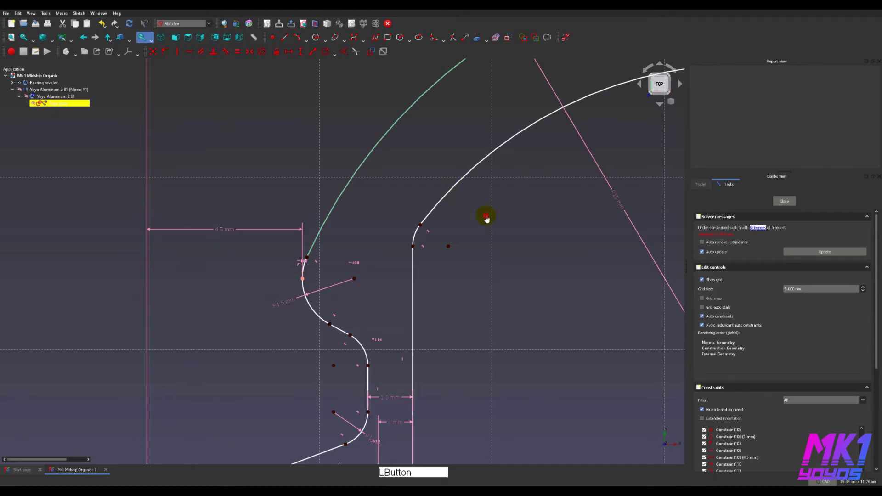
- Try to move the inner cup arc near the new fillet slightly upward
{"action": "scroll", "coordinate": [484, 216], "scroll_direction": "down", "scroll_amount": 3}
{"action": "left_click", "coordinate": [449, 223]}
{"action": "left_click", "coordinate": [451, 221]}
{"action": "left_click_drag", "start_coordinate": [453, 220], "coordinate": [455, 213]}
{"action": "left_click", "coordinate": [503, 245]}
- Delete the 1 mm vertical distance constraint between the horizontal axis and the lower end of the inner cup wall
{"action": "scroll", "coordinate": [511, 361], "scroll_direction": "down", "scroll_amount": 4}
{"action": "mouse_move", "coordinate": [507, 436]}
{"action": "middle_mouse_down"}
{"action": "mouse_move", "coordinate": [492, 311]}
{"action": "mouse_move", "coordinate": [492, 321]}
{"action": "middle_mouse_up"}
{"action": "scroll", "coordinate": [450, 300], "scroll_direction": "up", "scroll_amount": 4}
{"action": "scroll", "coordinate": [462, 332], "scroll_direction": "up", "scroll_amount": 3}
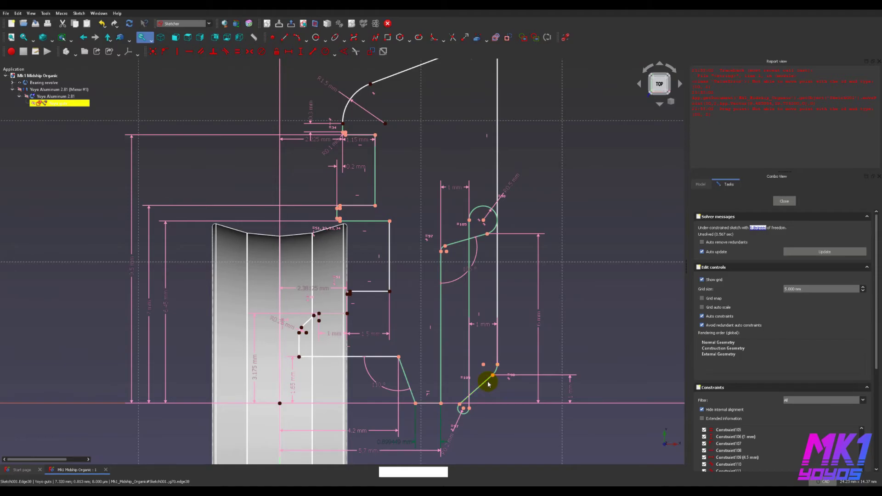
{"action": "left_click", "coordinate": [569, 390]}
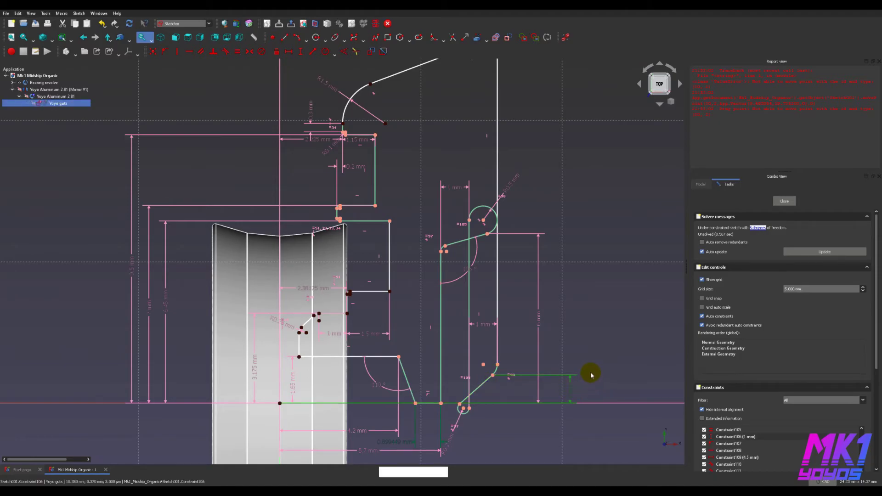
{"action": "key", "text": "Delete"}
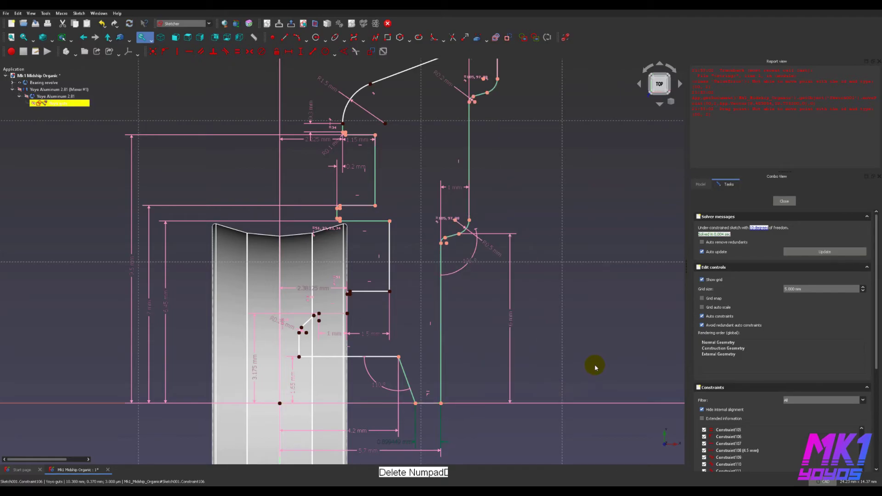
- Constrain the radius of the inner cup fillet to 4 mm and place its label inside the cup
{"action": "mouse_move", "coordinate": [537, 204]}
{"action": "middle_mouse_down"}
{"action": "mouse_move", "coordinate": [579, 344]}
{"action": "mouse_move", "coordinate": [575, 252]}
{"action": "mouse_move", "coordinate": [536, 282]}
{"action": "mouse_move", "coordinate": [531, 351]}
{"action": "mouse_move", "coordinate": [542, 191]}
{"action": "mouse_move", "coordinate": [567, 299]}
{"action": "middle_mouse_up"}
{"action": "scroll", "coordinate": [579, 344], "scroll_direction": "down", "scroll_amount": 3}
{"action": "scroll", "coordinate": [531, 352], "scroll_direction": "down", "scroll_amount": 2}
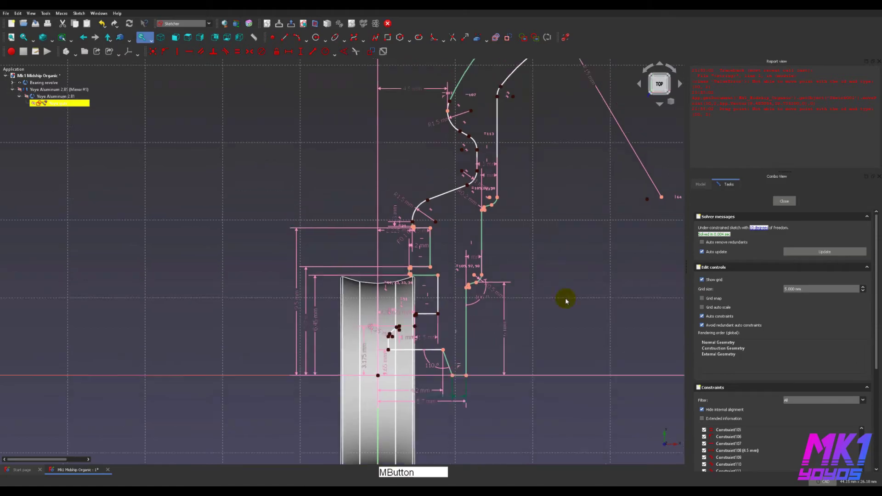
{"action": "scroll", "coordinate": [517, 193], "scroll_direction": "up", "scroll_amount": 2}
{"action": "left_click", "coordinate": [518, 211]}
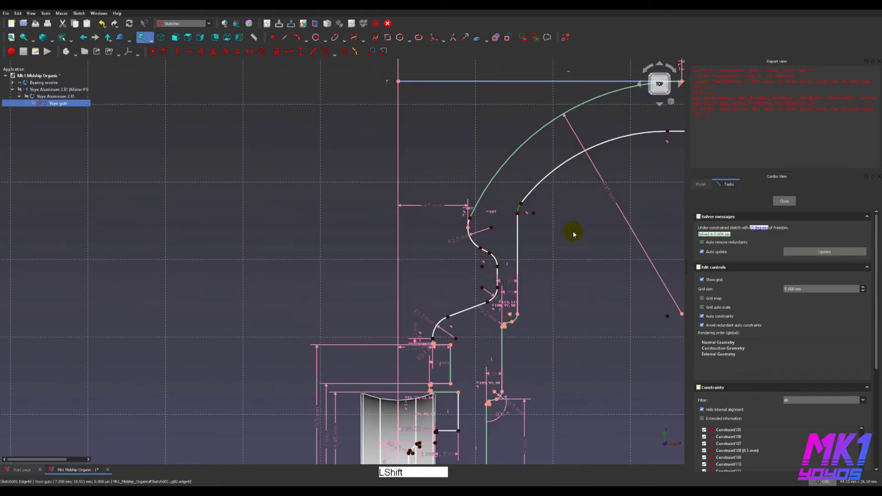
{"action": "key", "text": "shift+r"}
{"action": "type", "text": "2"}
{"action": "key", "text": "Return"}
{"action": "mouse_move", "coordinate": [565, 248]}
{"action": "middle_mouse_down"}
{"action": "mouse_move", "coordinate": [504, 233]}
{"action": "mouse_move", "coordinate": [425, 188]}
{"action": "middle_mouse_up"}
{"action": "left_click", "coordinate": [423, 188]}
{"action": "key", "text": "shift+r"}
{"action": "left_click", "coordinate": [468, 222]}
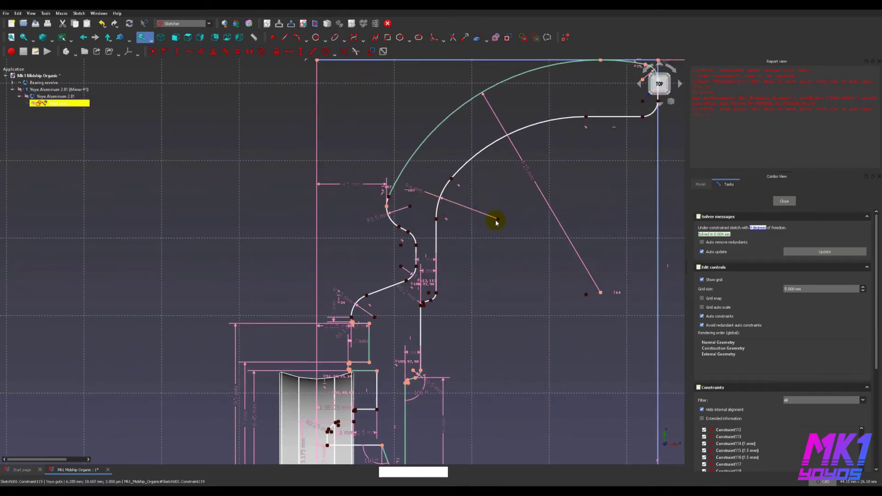
{"action": "left_click_drag", "start_coordinate": [413, 188], "coordinate": [453, 201]}
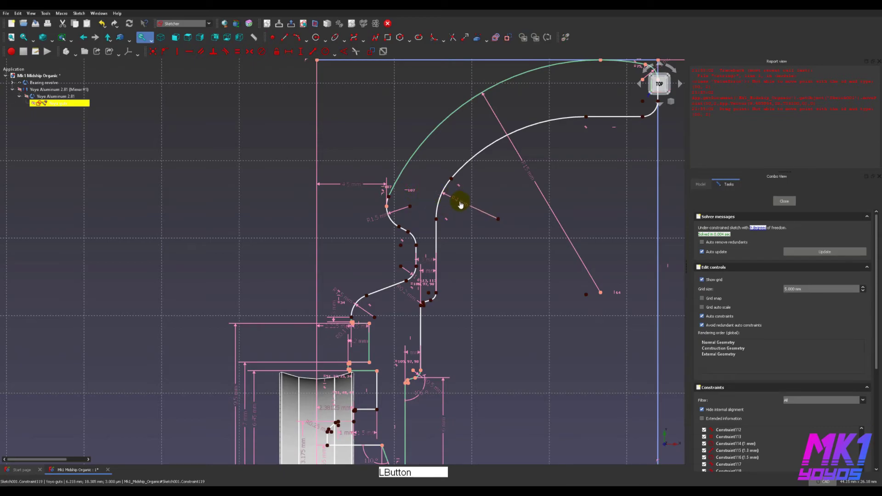
- Nudge the horizontal inner edge of the rim slightly upward
{"action": "mouse_move", "coordinate": [585, 155]}
{"action": "middle_mouse_down"}
{"action": "mouse_move", "coordinate": [553, 180]}
{"action": "mouse_move", "coordinate": [565, 153]}
{"action": "mouse_move", "coordinate": [574, 158]}
{"action": "middle_mouse_up"}
{"action": "scroll", "coordinate": [574, 157], "scroll_direction": "down", "scroll_amount": 4}
{"action": "left_click", "coordinate": [528, 175]}
{"action": "left_click_drag", "start_coordinate": [528, 175], "coordinate": [527, 170]}
{"action": "left_click", "coordinate": [579, 146]}
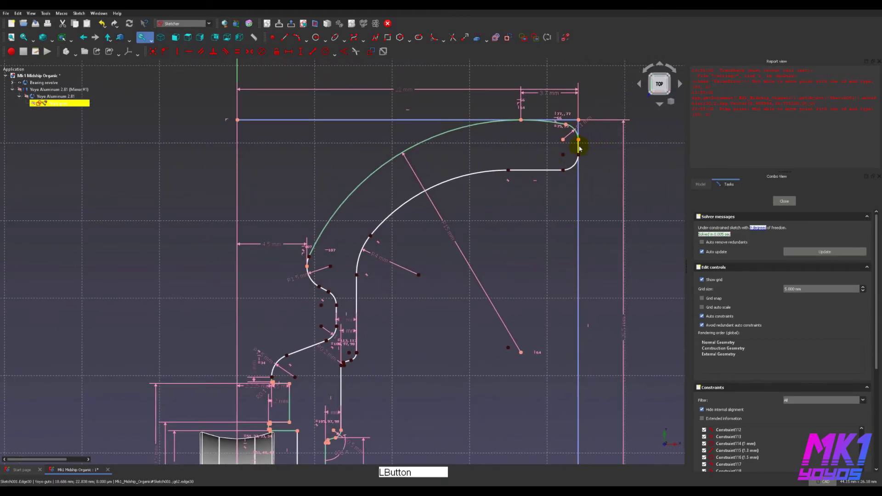
{"action": "key", "text": "k"}
{"action": "key", "text": "r"}
{"action": "key", "text": "Escape"}
{"action": "left_click", "coordinate": [602, 178]}
{"action": "left_click", "coordinate": [601, 156]}
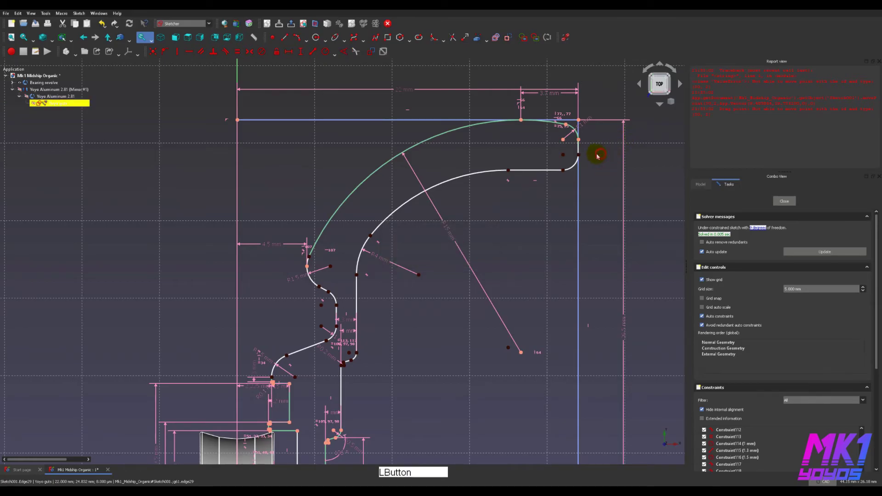
- Constrain the short vertical edge at the rim to a length of 0.6 mm and save the document
{"action": "left_click", "coordinate": [578, 151]}
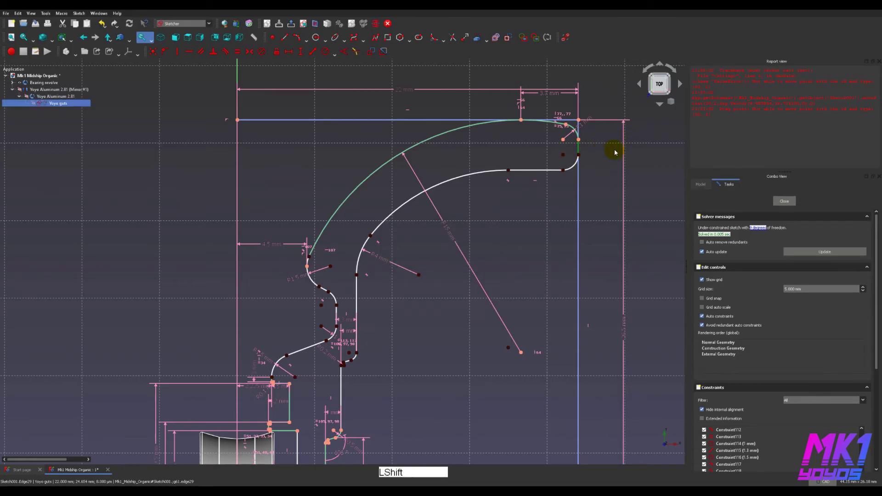
{"action": "key", "text": "shift+d"}
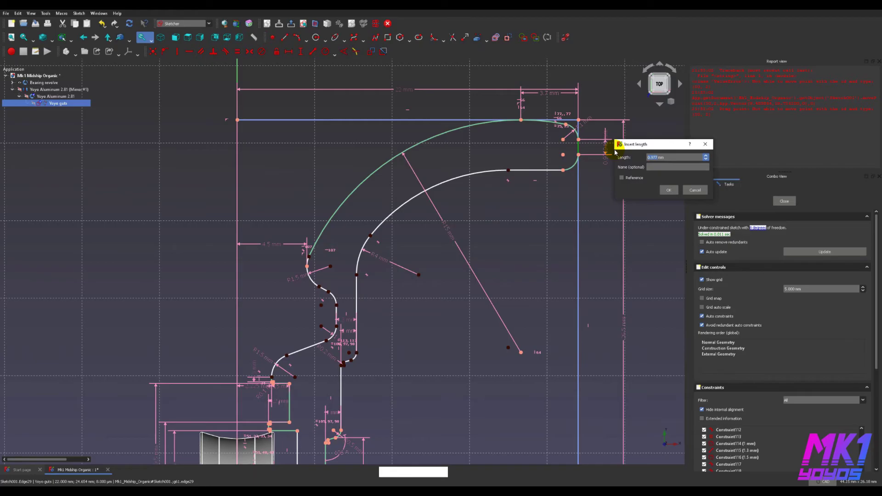
{"action": "type", "text": ".6"}
{"action": "key", "text": "Return"}
{"action": "left_click", "coordinate": [600, 173]}
{"action": "key", "text": "ctrl+s"}
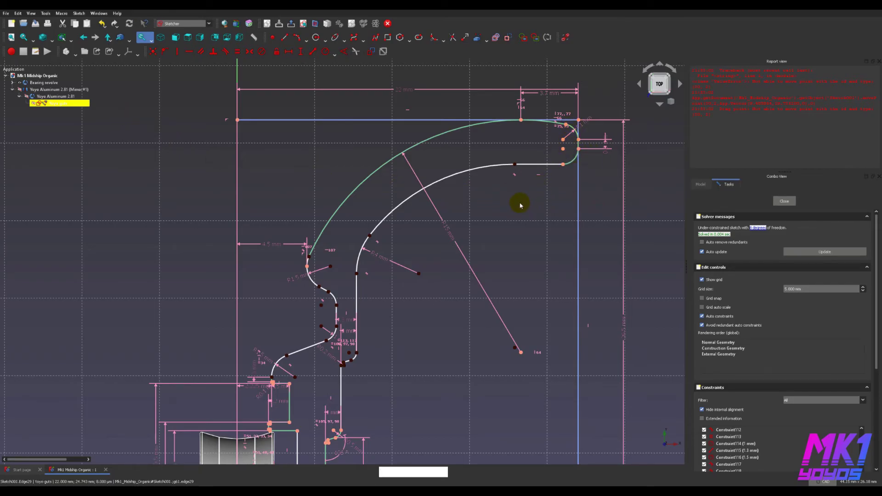
- Reshape the inner cup arc by moving its junction with the horizontal rim edge toward the yo-yo's centre plane
{"action": "left_click_drag", "start_coordinate": [513, 165], "coordinate": [486, 168]}
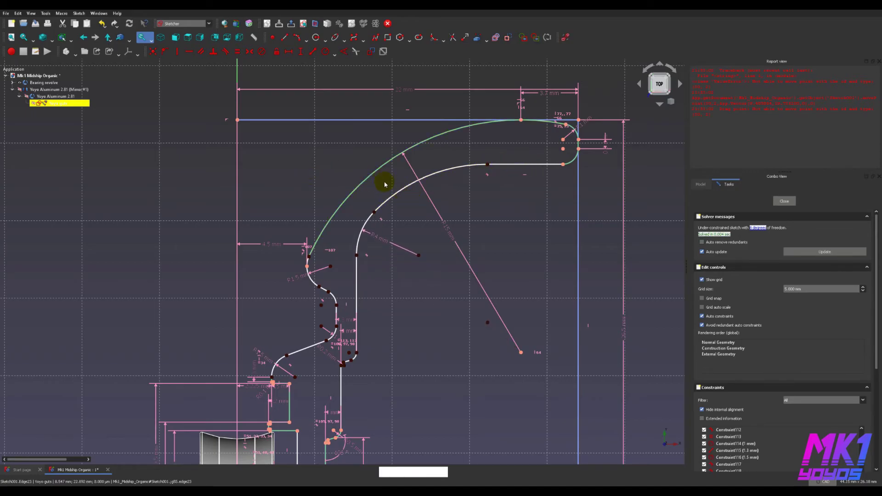
{"action": "middle_click_drag", "start_coordinate": [399, 209], "coordinate": [431, 246]}
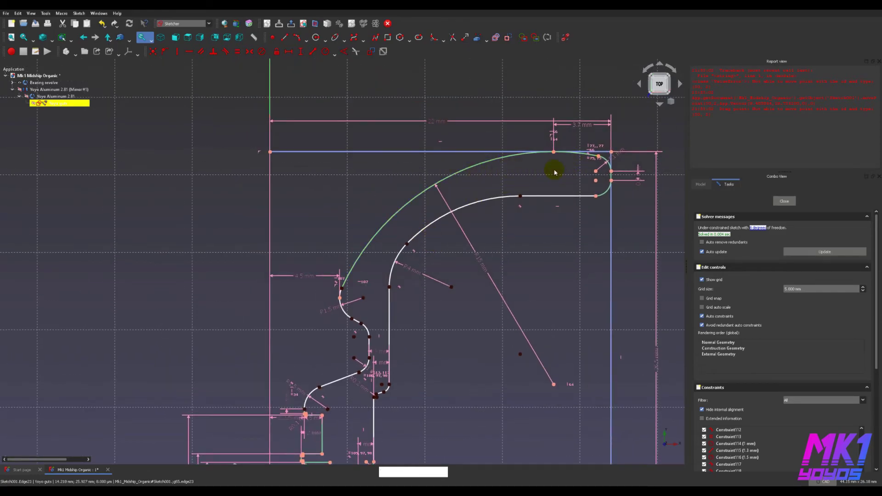
{"action": "middle_click_drag", "start_coordinate": [404, 232], "coordinate": [411, 242]}
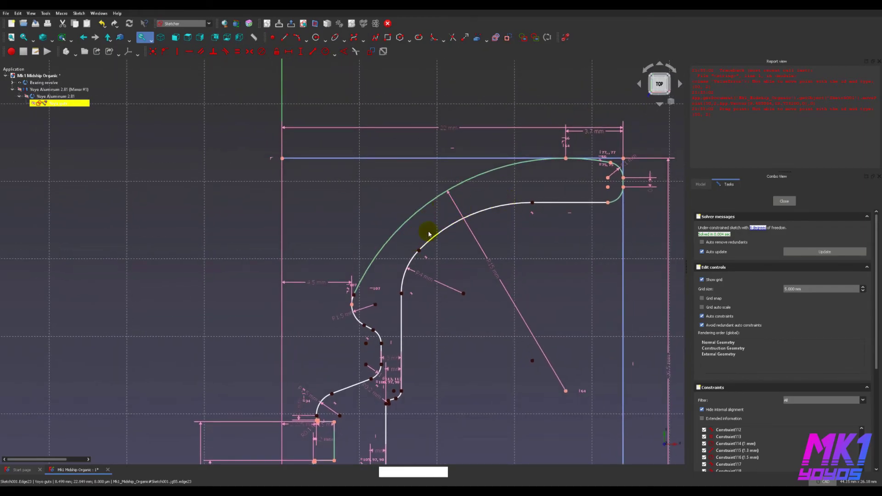
- Set the radius of the inner cup fillet to 3 mm
{"action": "left_click", "coordinate": [426, 279]}
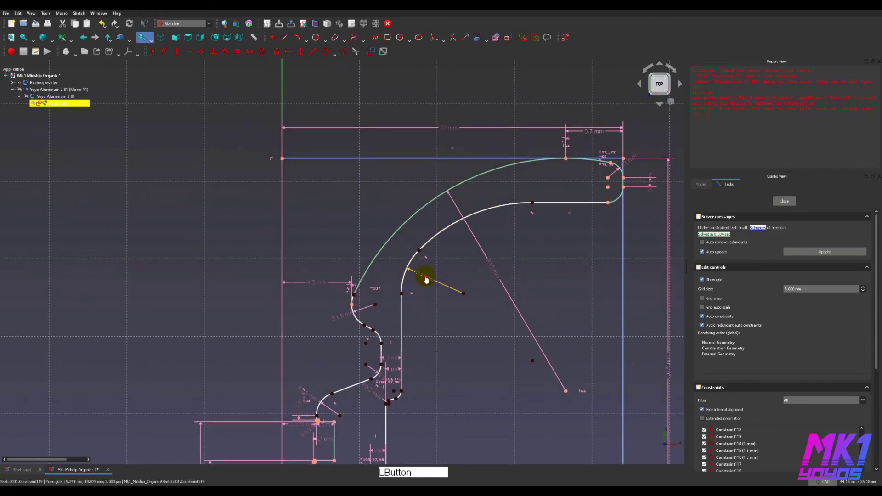
{"action": "left_click", "coordinate": [426, 279]}
{"action": "left_click", "coordinate": [478, 312]}
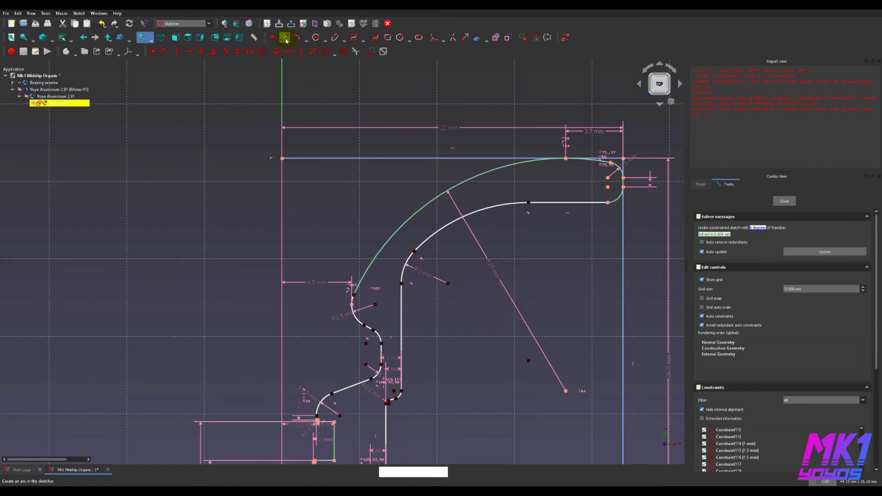
- Draw a short line across the wall from the inner cup arc to the outer arc and make it construction geometry
{"action": "left_click", "coordinate": [285, 37]}
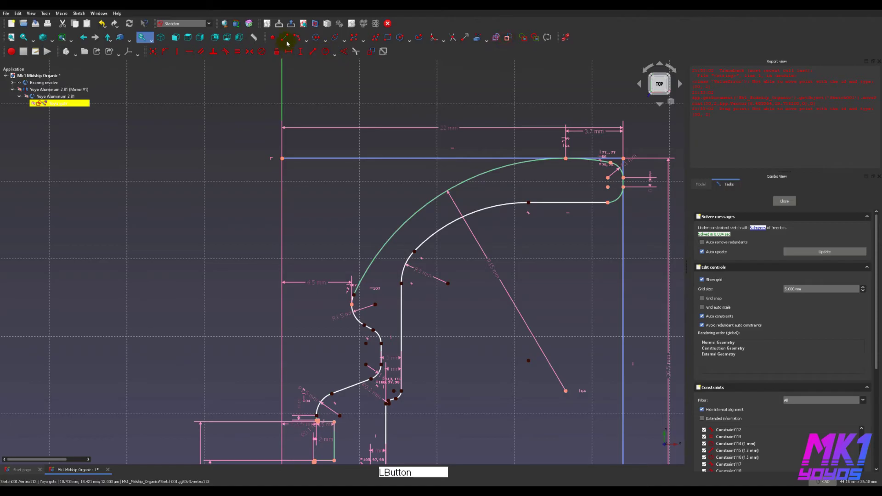
{"action": "left_click", "coordinate": [432, 234]}
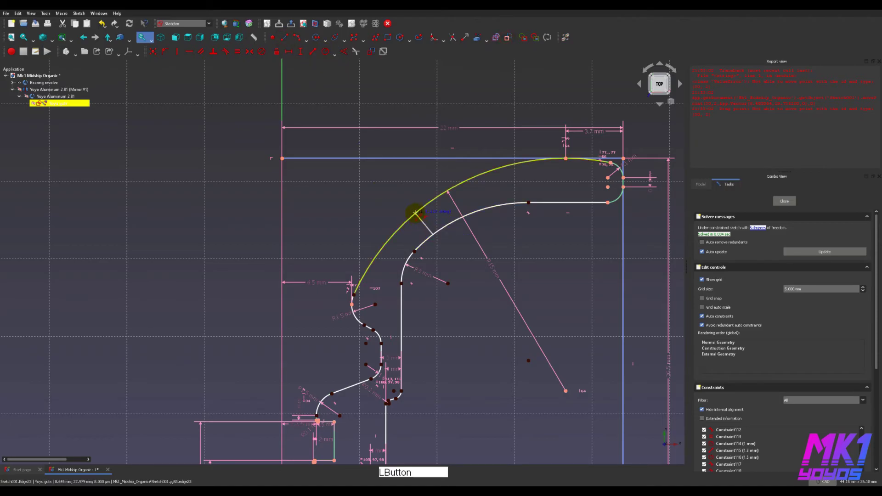
{"action": "key", "text": "Escape"}
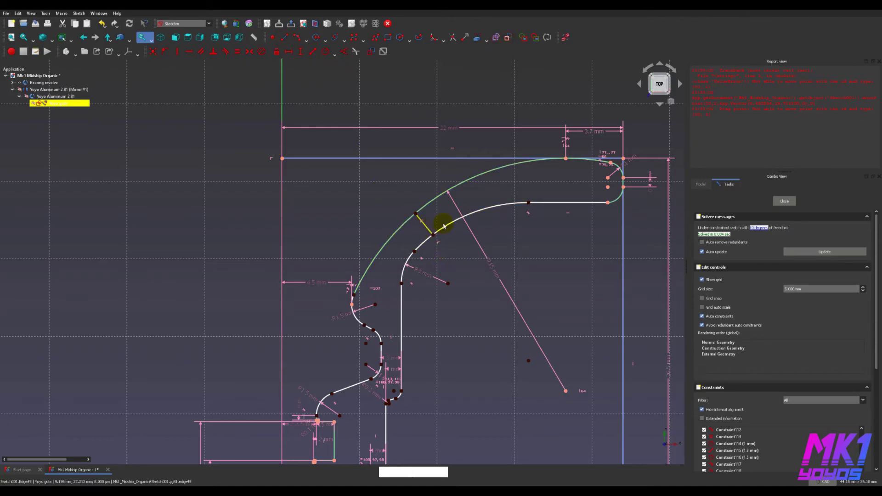
{"action": "scroll", "coordinate": [412, 230], "scroll_direction": "up", "scroll_amount": 3}
{"action": "left_click", "coordinate": [434, 225]}
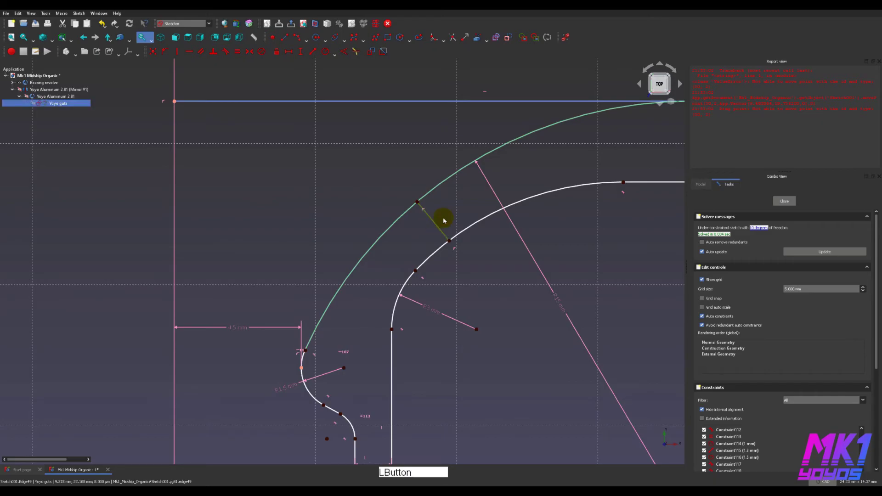
{"action": "left_click", "coordinate": [480, 180]}
{"action": "left_click", "coordinate": [482, 256]}
{"action": "left_click", "coordinate": [499, 258]}
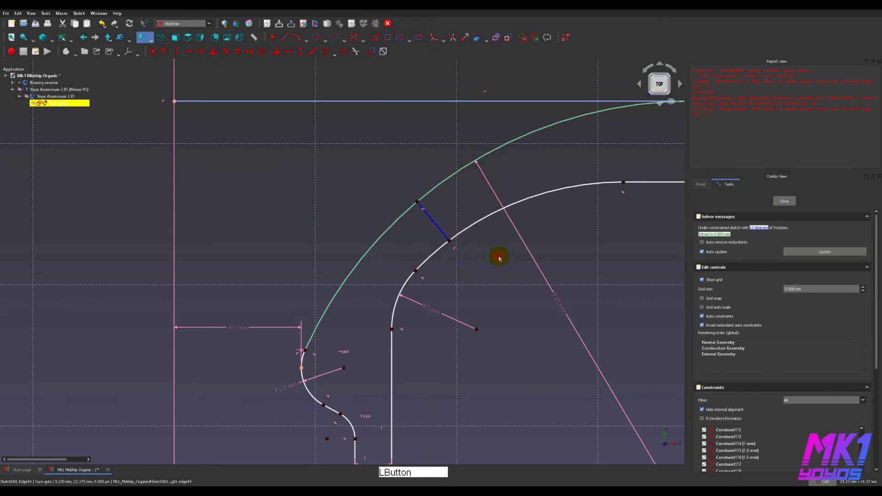
- Constrain the short construction line perpendicular to both the inner cup arc and the outer arc
{"action": "left_click", "coordinate": [441, 233]}
{"action": "left_click", "coordinate": [454, 236]}
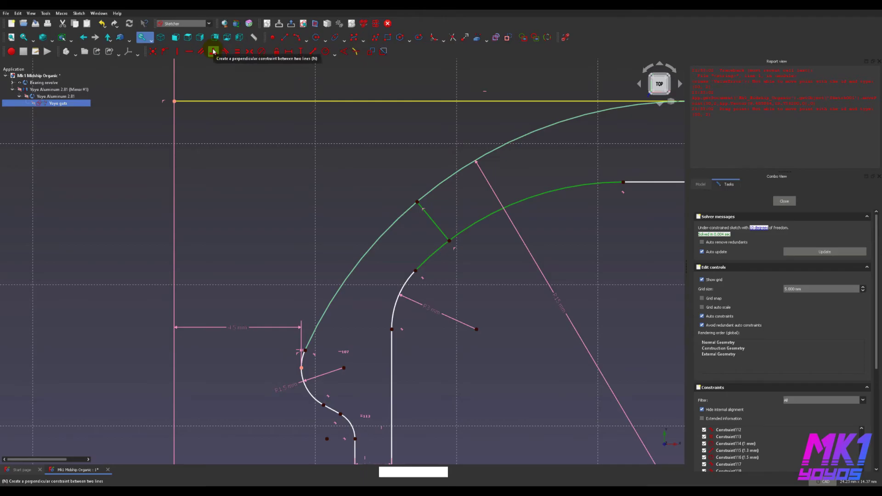
{"action": "key", "text": "n"}
{"action": "left_click", "coordinate": [423, 193]}
{"action": "left_click", "coordinate": [422, 209]}
{"action": "key", "text": "n"}
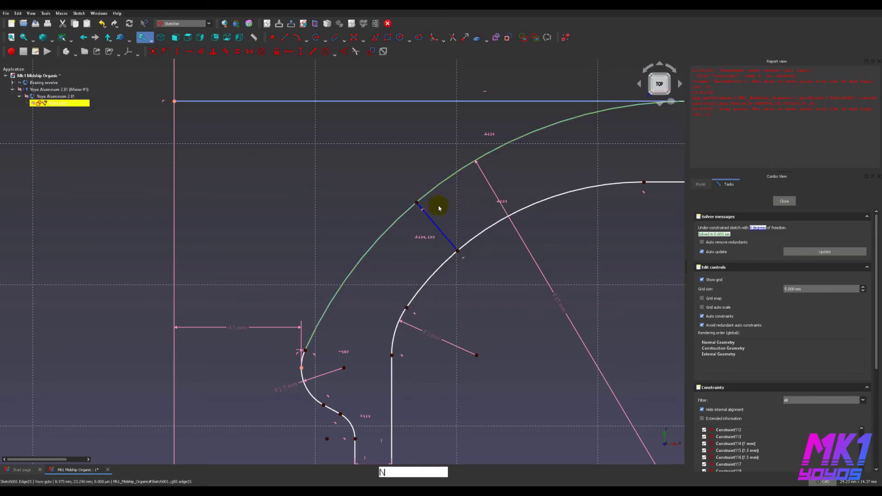
{"action": "left_click", "coordinate": [454, 213]}
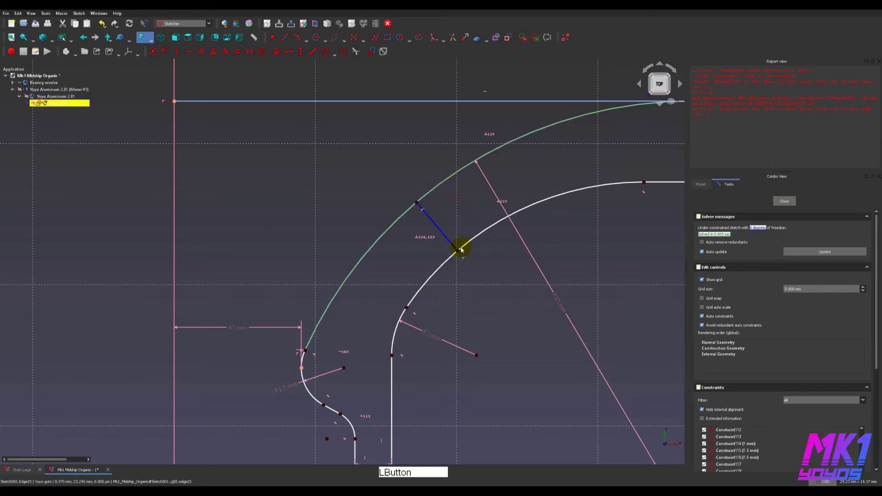
- Constrain the construction line across the wall to a length of 1.5 mm and place its label inside the cup
{"action": "left_click", "coordinate": [441, 229]}
{"action": "key", "text": "shift+d"}
{"action": "type", "text": "1.5"}
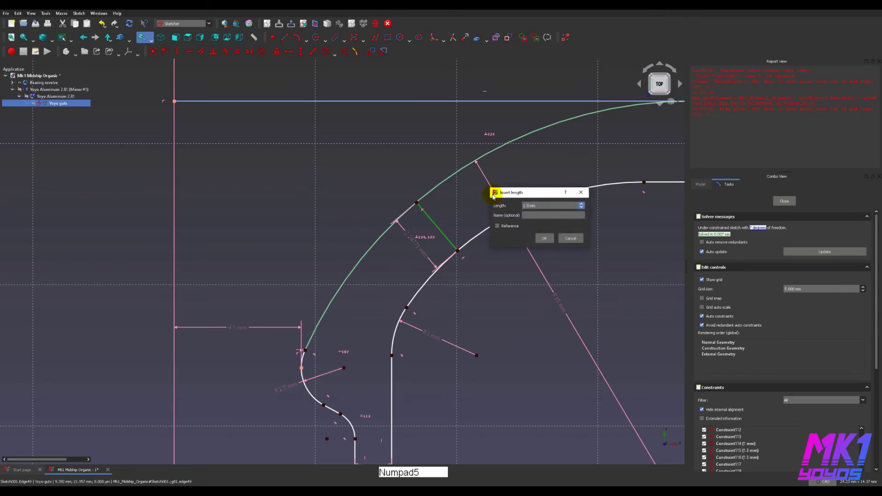
{"action": "key", "text": "Return"}
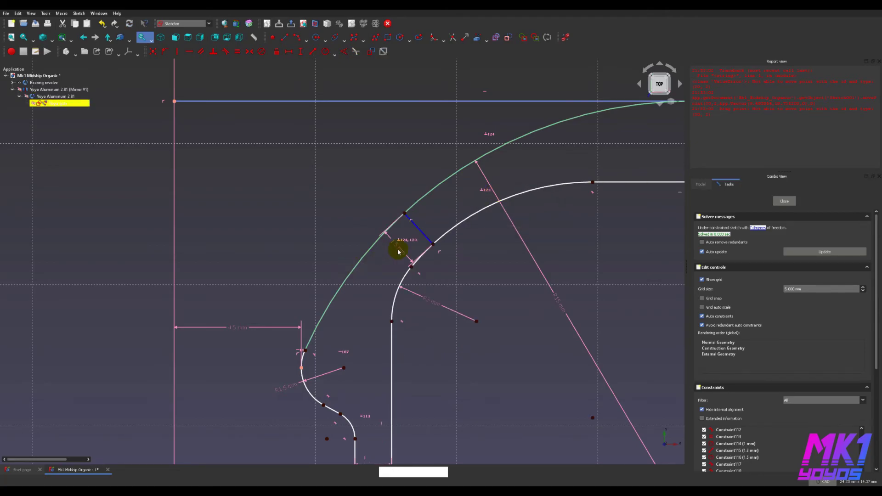
{"action": "left_click_drag", "start_coordinate": [398, 249], "coordinate": [464, 265]}
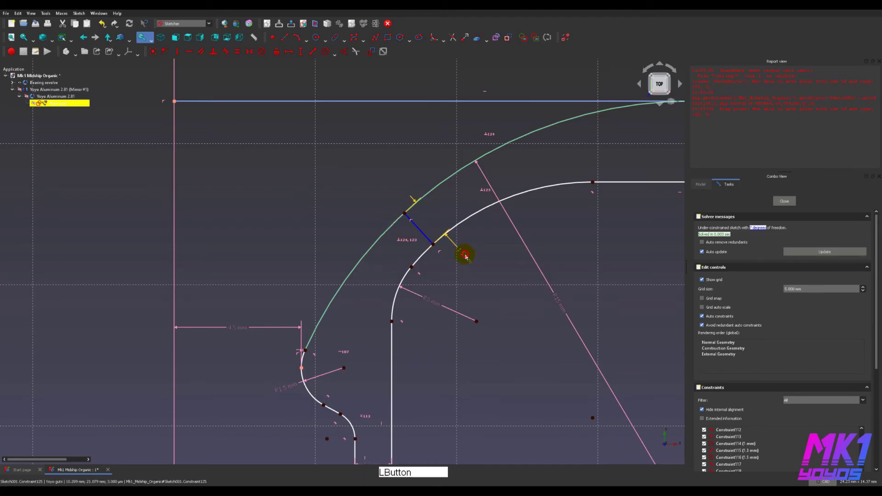
- Set the wall-thickness dimension on the construction line to 1.25 mm
{"action": "double_click", "coordinate": [465, 256]}
{"action": "type", "text": "1"}
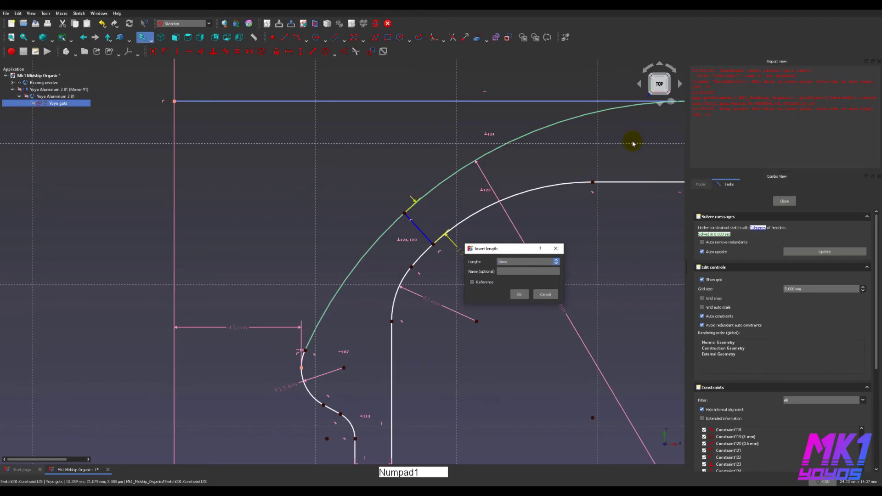
{"action": "type", "text": ".25"}
{"action": "key", "text": "Return"}
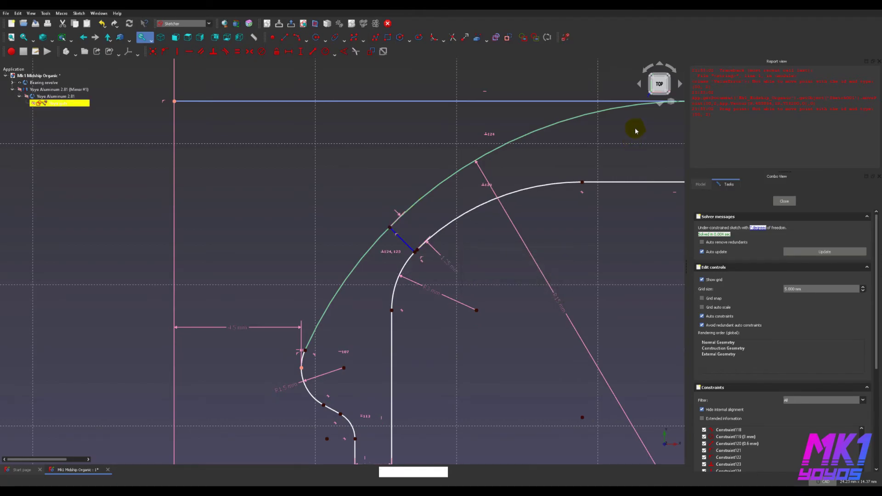
- Set the wall-thickness dimension on the construction line to 1.3 mm
{"action": "scroll", "coordinate": [378, 246], "scroll_direction": "up", "scroll_amount": 5}
{"action": "scroll", "coordinate": [379, 246], "scroll_direction": "up", "scroll_amount": 3}
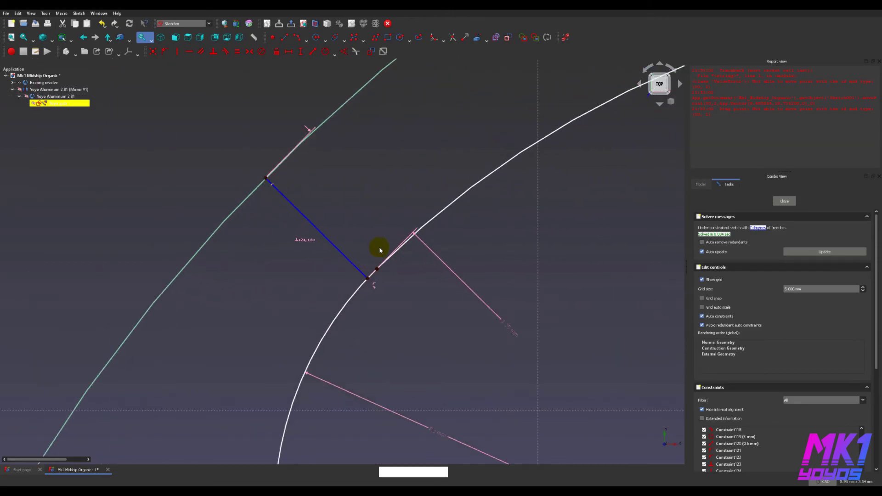
{"action": "scroll", "coordinate": [408, 313], "scroll_direction": "down", "scroll_amount": 4}
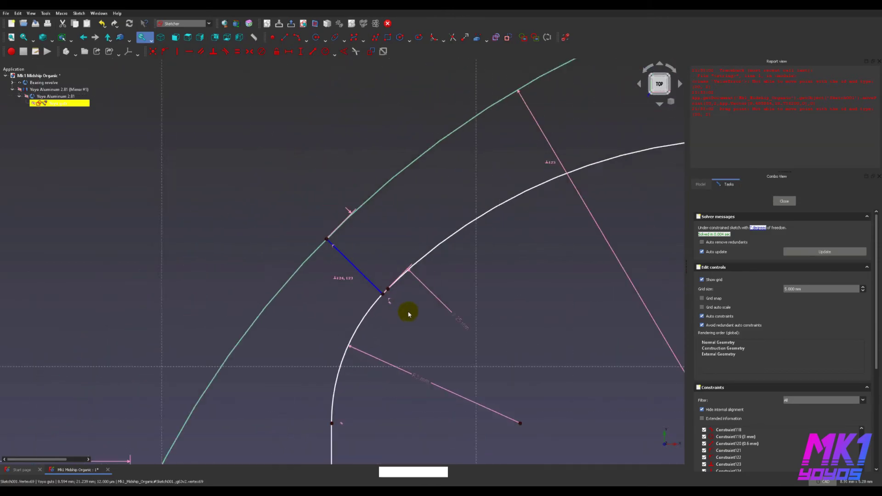
{"action": "double_click", "coordinate": [452, 320]}
{"action": "type", "text": "1.3"}
{"action": "key", "text": "KP_Enter"}
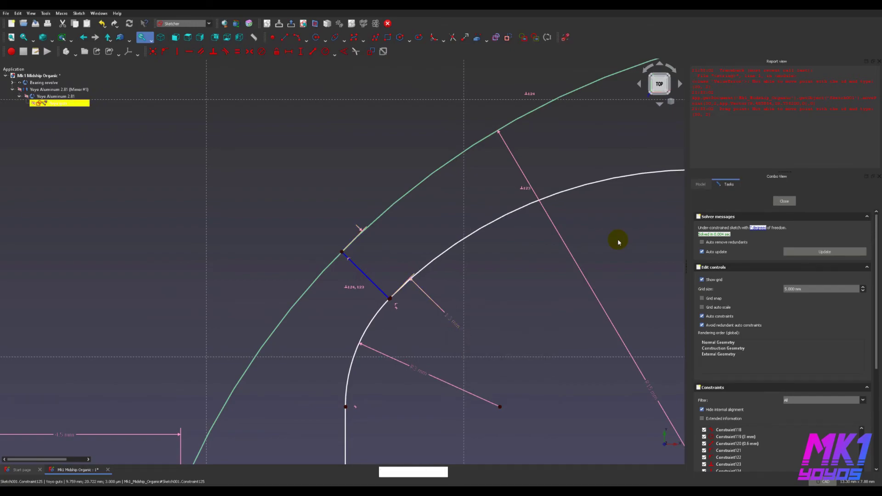
- Set the radius of the inner cup fillet to 2 mm
{"action": "left_click", "coordinate": [421, 373]}
{"action": "left_click", "coordinate": [421, 373]}
{"action": "type", "text": "2"}
{"action": "left_click", "coordinate": [472, 408]}
{"action": "left_click", "coordinate": [505, 383]}
- Finish editing the profile sketch and save the document
{"action": "scroll", "coordinate": [514, 336], "scroll_direction": "down", "scroll_amount": 3}
{"action": "middle_click_drag", "start_coordinate": [514, 337], "coordinate": [465, 139]}
{"action": "scroll", "coordinate": [466, 139], "scroll_direction": "down", "scroll_amount": 3}
{"action": "middle_click_drag", "start_coordinate": [476, 212], "coordinate": [439, 285]}
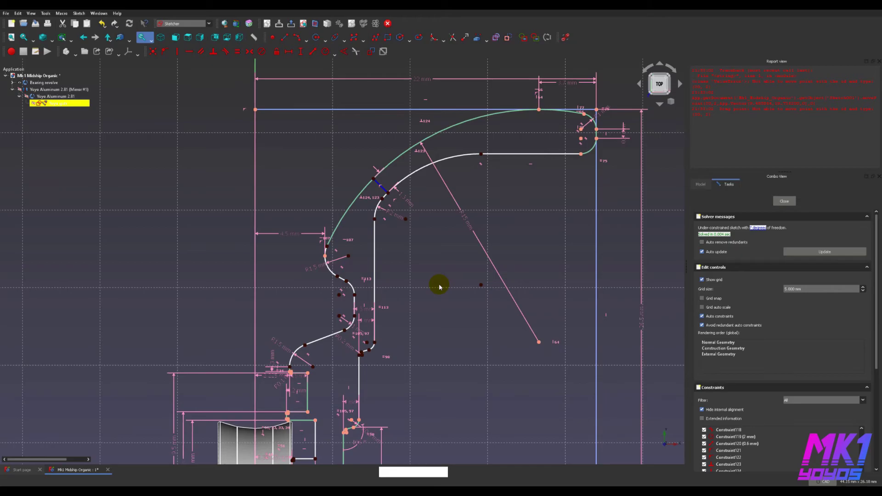
{"action": "mouse_move", "coordinate": [439, 283]}
{"action": "middle_mouse_down"}
{"action": "mouse_move", "coordinate": [453, 285]}
{"action": "mouse_move", "coordinate": [443, 290]}
{"action": "middle_mouse_up"}
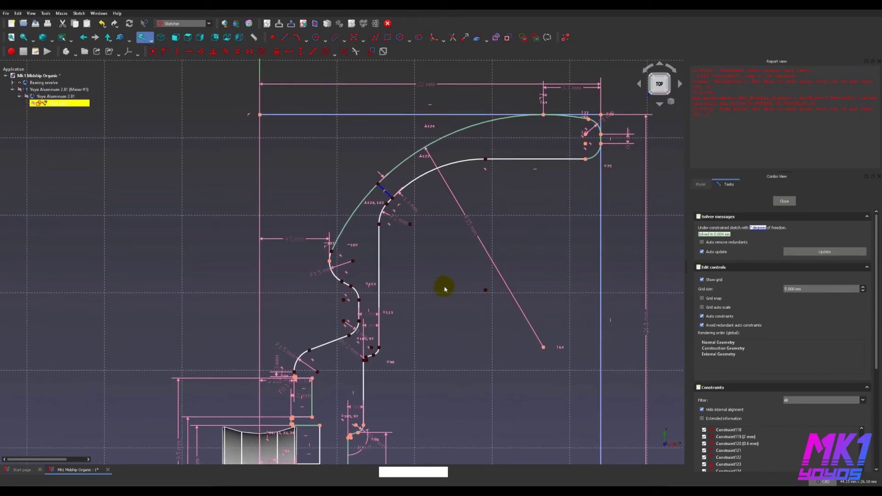
{"action": "left_click", "coordinate": [784, 200]}
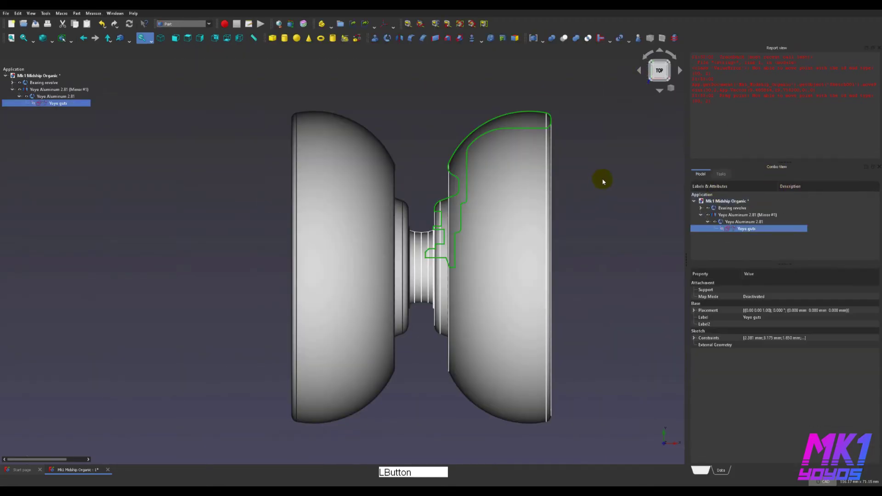
{"action": "key", "text": "ctrl+s"}
- Display the yo-yo in the Shaded draw style without edge lines and inspect it from several angles, ending in isometric view
{"action": "key", "text": "v"}
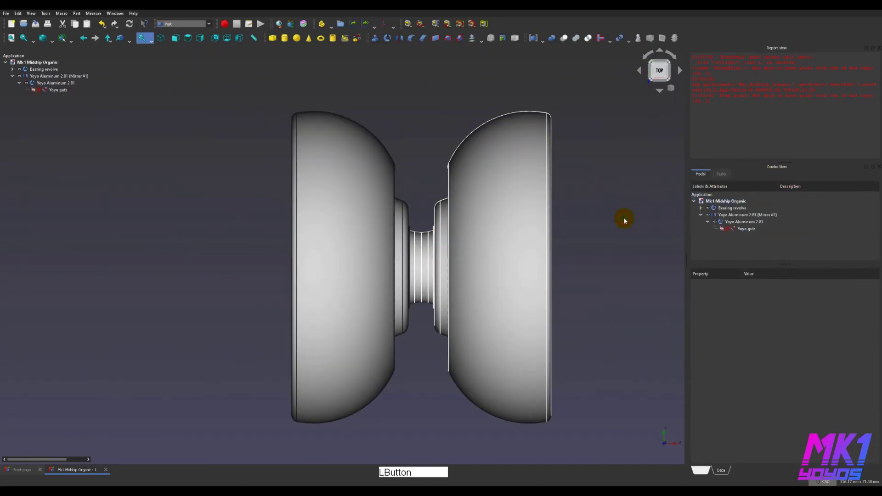
{"action": "key", "text": "6"}
{"action": "right_click_drag", "start_coordinate": [616, 249], "coordinate": [555, 258], "text": "shift"}
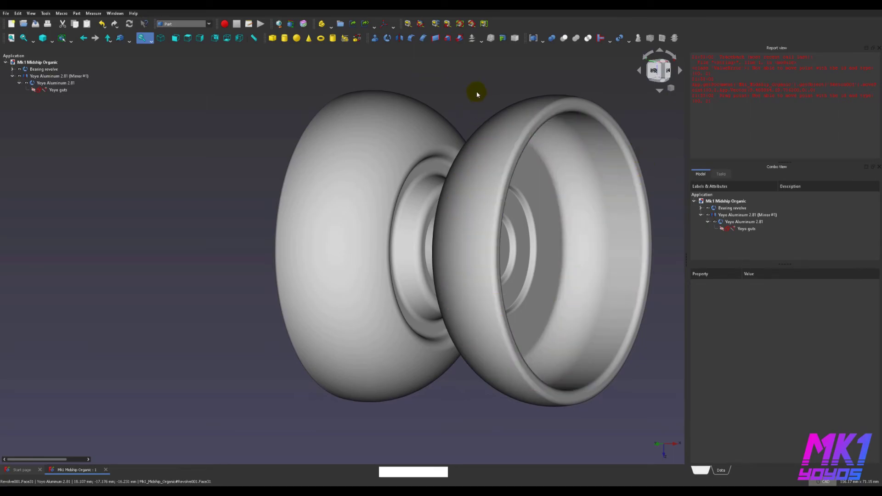
{"action": "key", "text": "2"}
{"action": "middle_click_drag", "start_coordinate": [377, 250], "coordinate": [414, 61]}
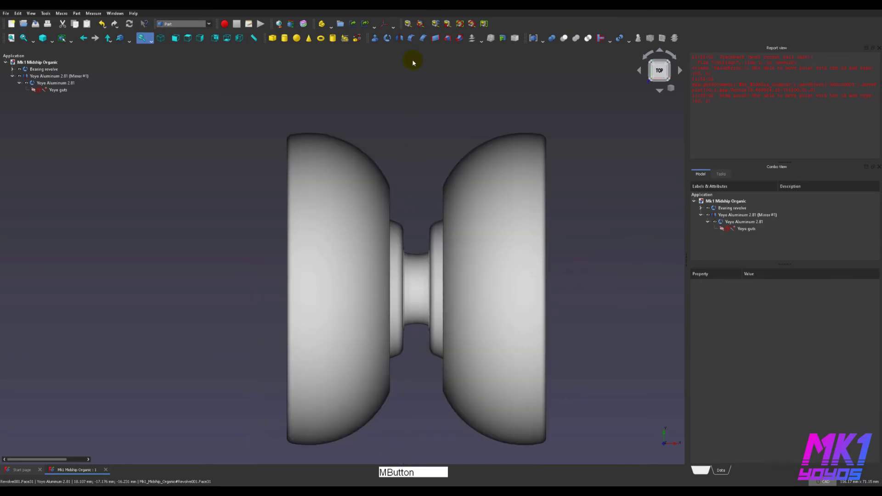
{"action": "middle_click_drag", "start_coordinate": [614, 219], "coordinate": [519, 238]}
{"action": "key", "text": "0"}
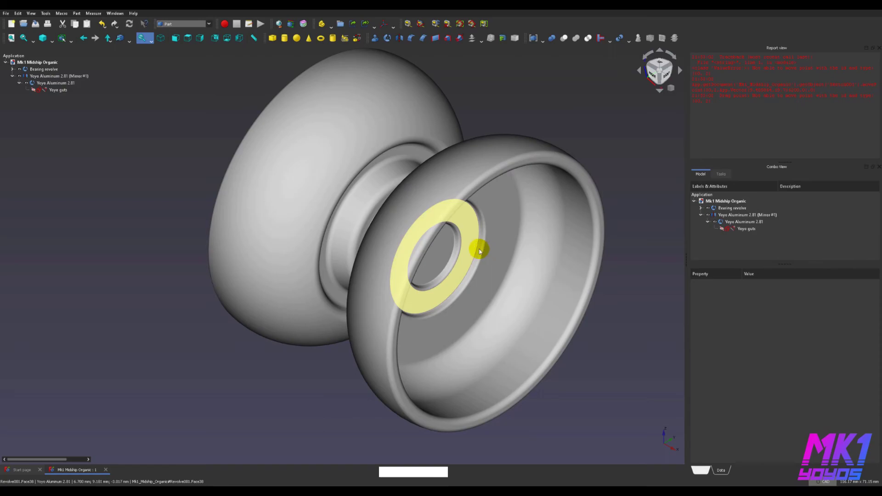
- Run the yo-yo stats macro and read the calculated weights in the report
{"action": "left_click", "coordinate": [303, 24]}
{"action": "left_click_drag", "start_coordinate": [752, 139], "coordinate": [762, 92]}
{"action": "left_click", "coordinate": [745, 112]}
{"action": "left_click", "coordinate": [762, 95]}
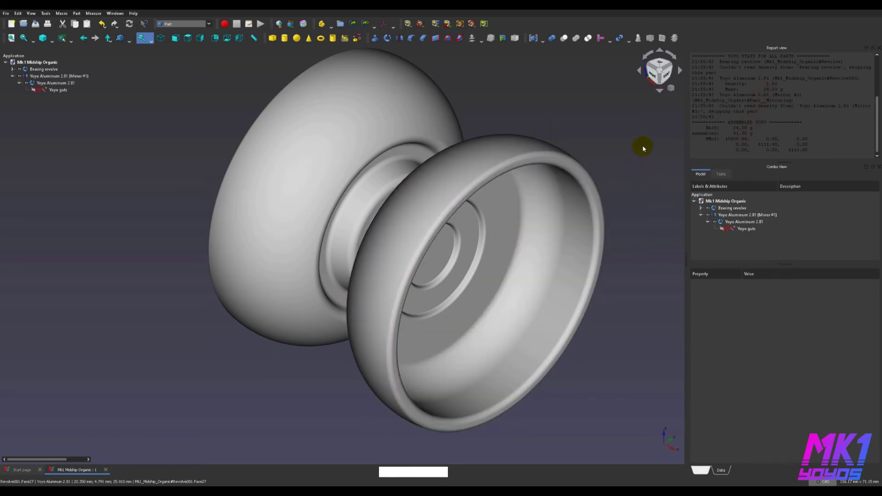
- Give the original revolved yo-yo half the Aluminum material and the light blue shape colour #00aaff
{"action": "left_click", "coordinate": [660, 65]}
{"action": "middle_click_drag", "start_coordinate": [551, 145], "coordinate": [663, 173]}
{"action": "left_click", "coordinate": [84, 103]}
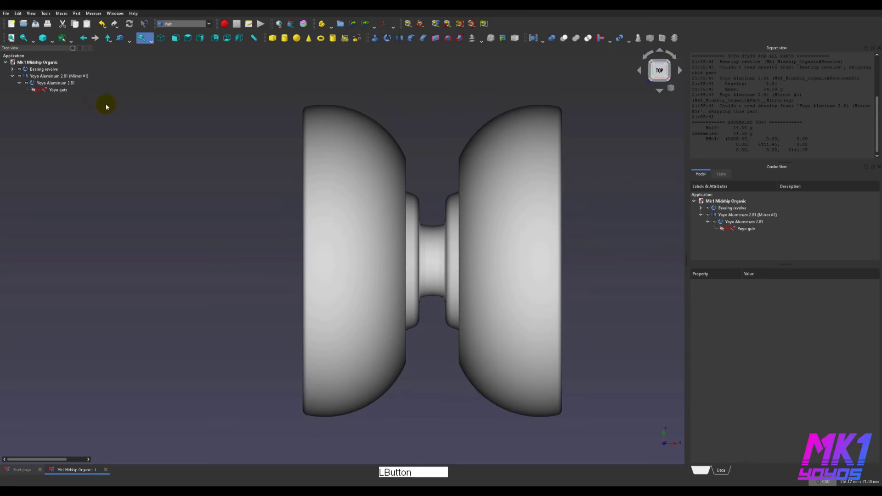
{"action": "left_click", "coordinate": [55, 83]}
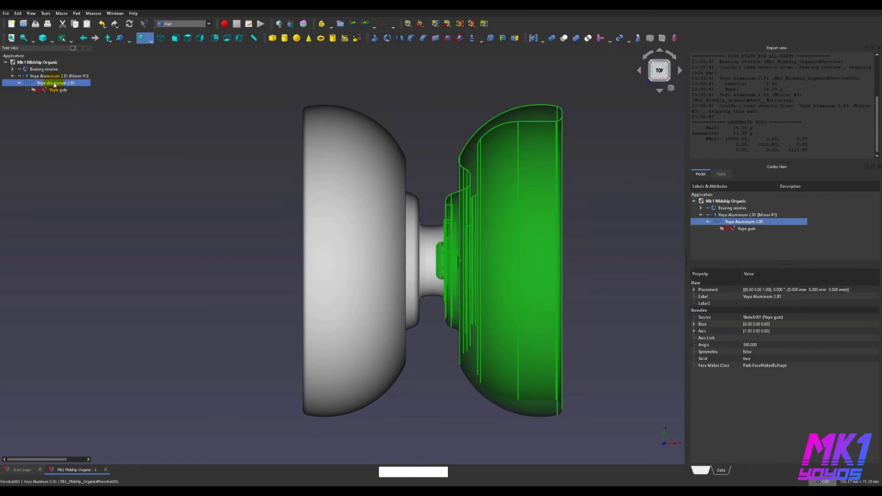
{"action": "key", "text": "ctrl+d"}
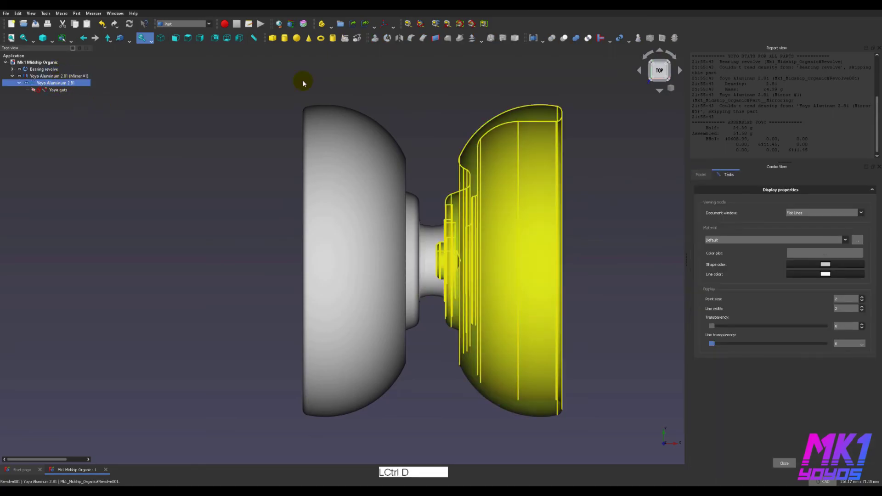
{"action": "left_click", "coordinate": [759, 240]}
{"action": "left_click", "coordinate": [738, 250]}
{"action": "left_click", "coordinate": [827, 265]}
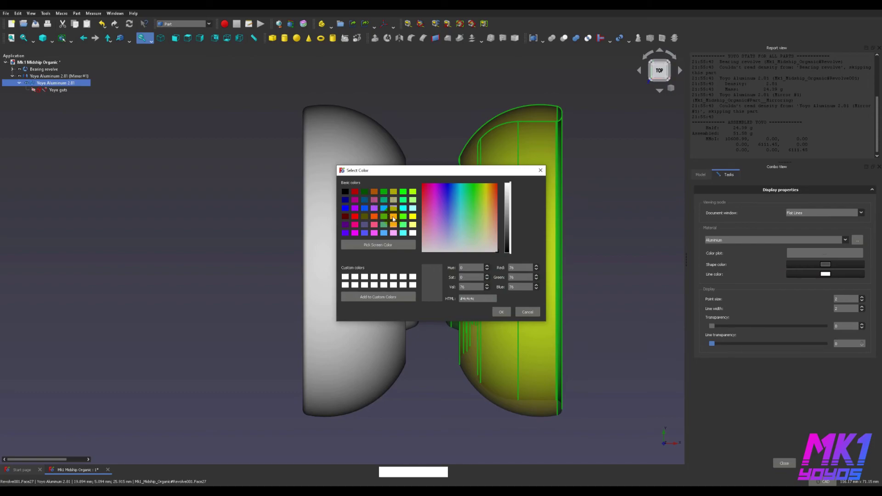
{"action": "left_click", "coordinate": [385, 210]}
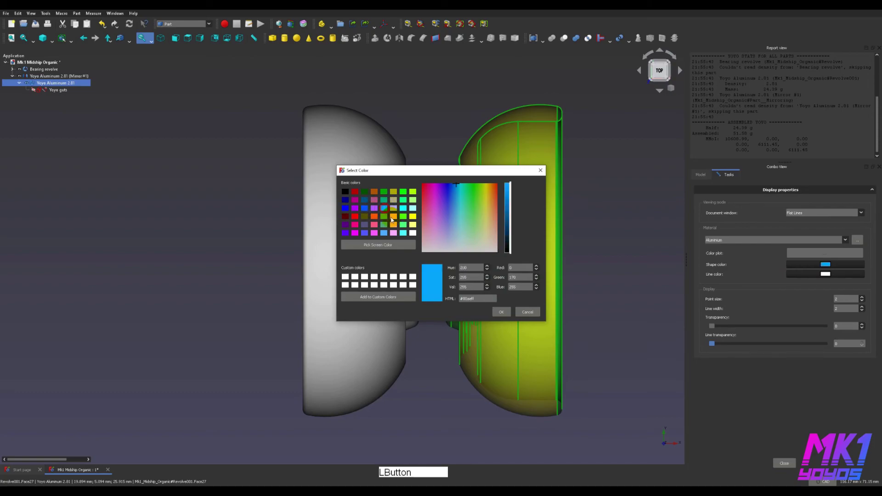
{"action": "left_click", "coordinate": [501, 312]}
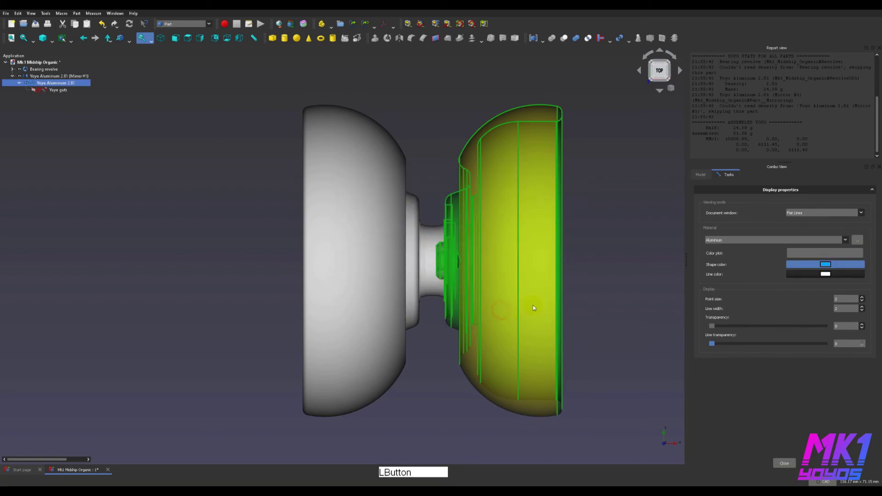
{"action": "left_click", "coordinate": [641, 284]}
- Give the mirrored yo-yo half the Aluminum material and the light blue shape colour #00aaff
{"action": "left_click", "coordinate": [356, 188]}
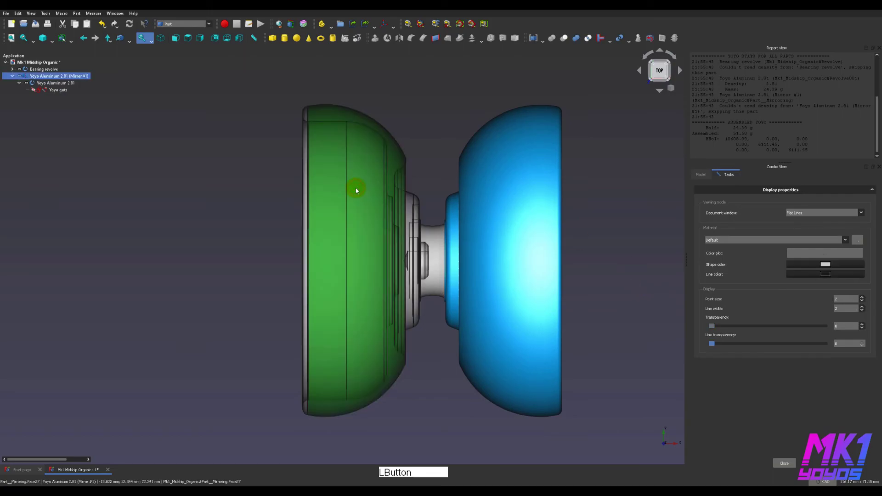
{"action": "left_click", "coordinate": [784, 239]}
{"action": "left_click", "coordinate": [729, 250]}
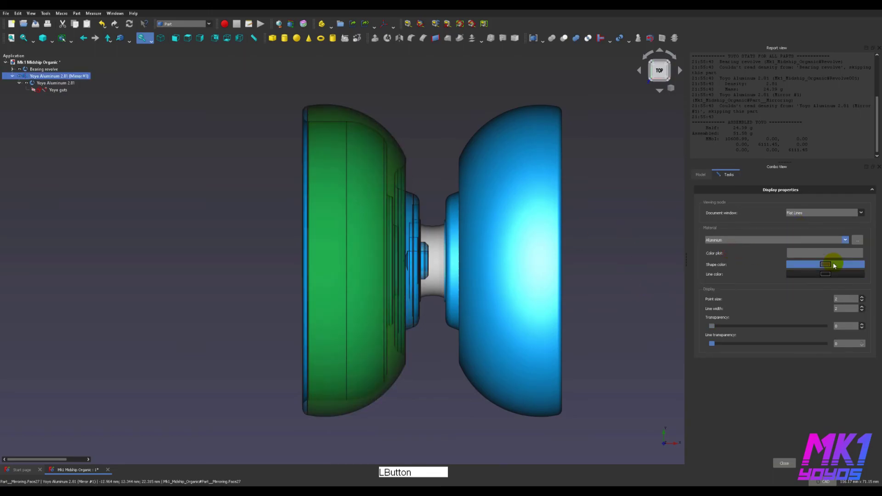
{"action": "left_click", "coordinate": [824, 265]}
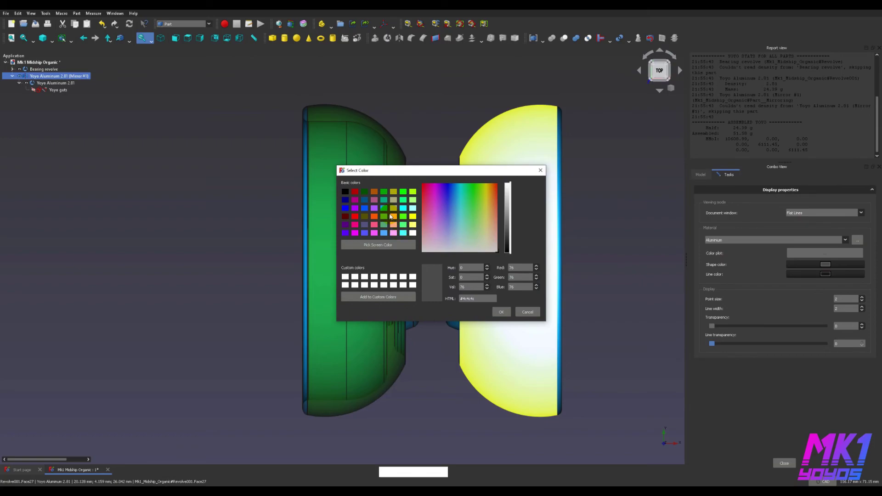
{"action": "left_click", "coordinate": [385, 212]}
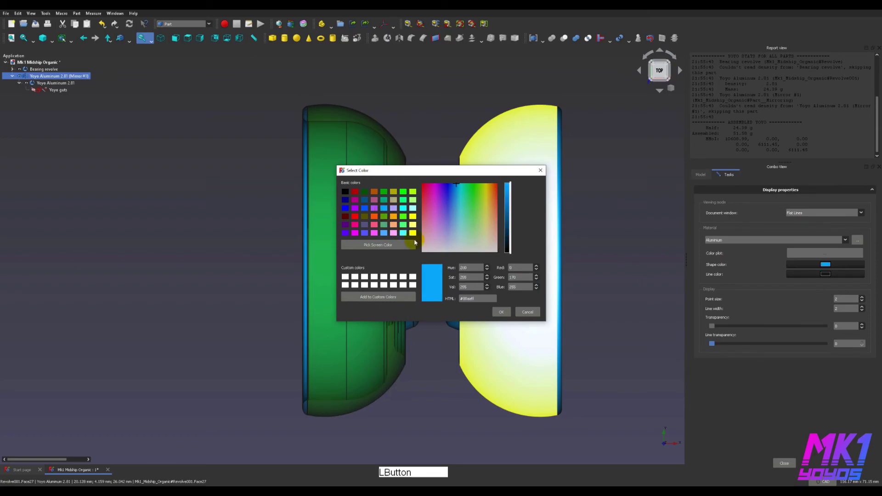
{"action": "left_click", "coordinate": [501, 312]}
{"action": "left_click", "coordinate": [596, 293]}
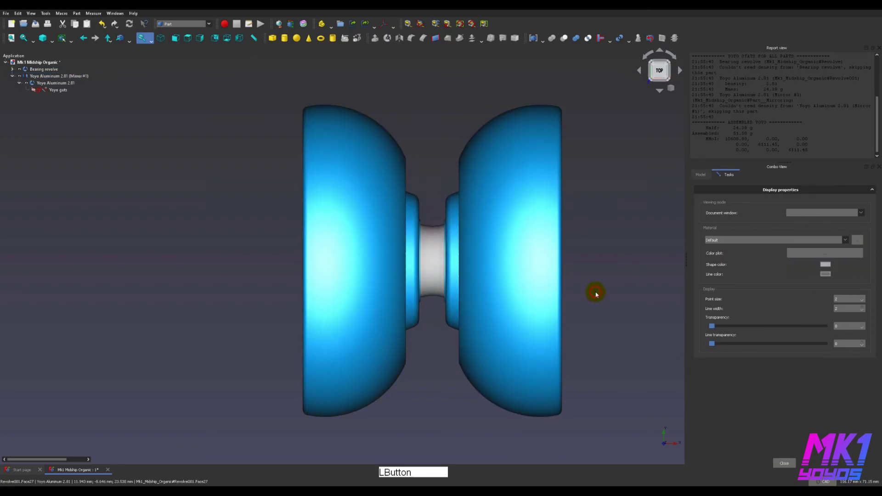
- Give the central bearing the Steel material and a light grey shape colour, then finish the display properties and save the document
{"action": "left_click", "coordinate": [429, 246]}
{"action": "left_click", "coordinate": [747, 239]}
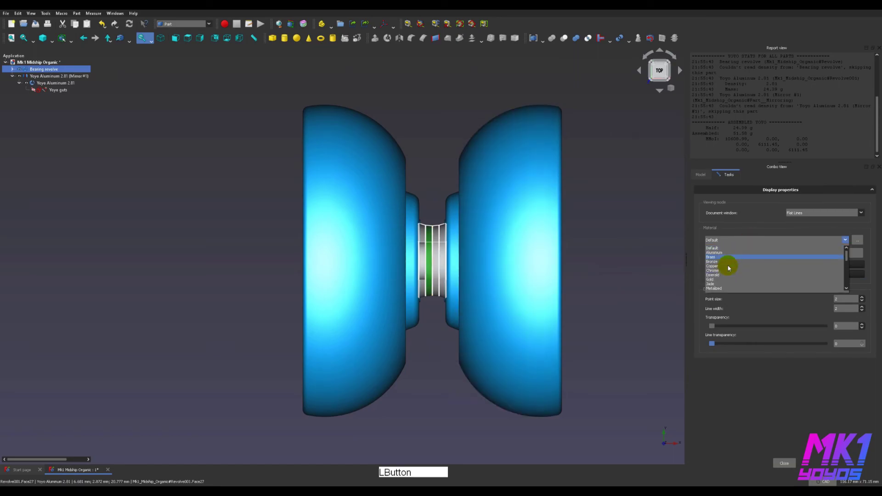
{"action": "left_click", "coordinate": [721, 271]}
{"action": "left_click", "coordinate": [748, 241]}
{"action": "left_click", "coordinate": [708, 283]}
{"action": "left_click", "coordinate": [825, 264]}
{"action": "left_click", "coordinate": [508, 201]}
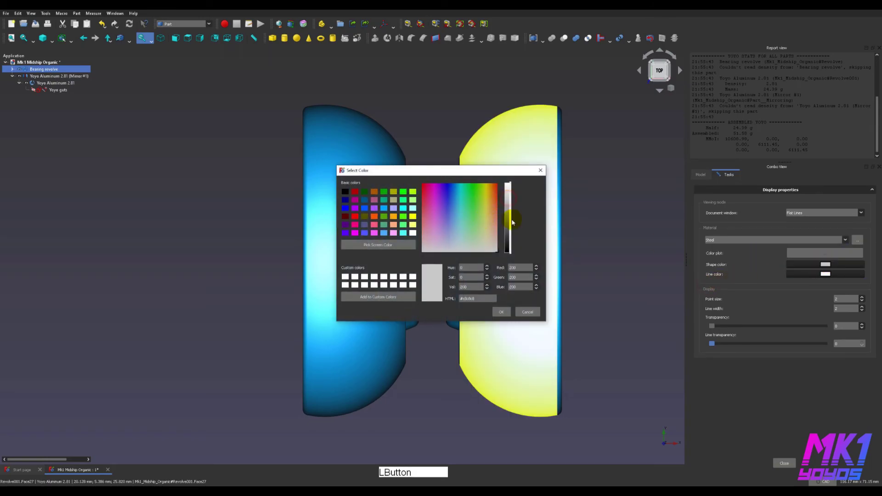
{"action": "left_click", "coordinate": [501, 312]}
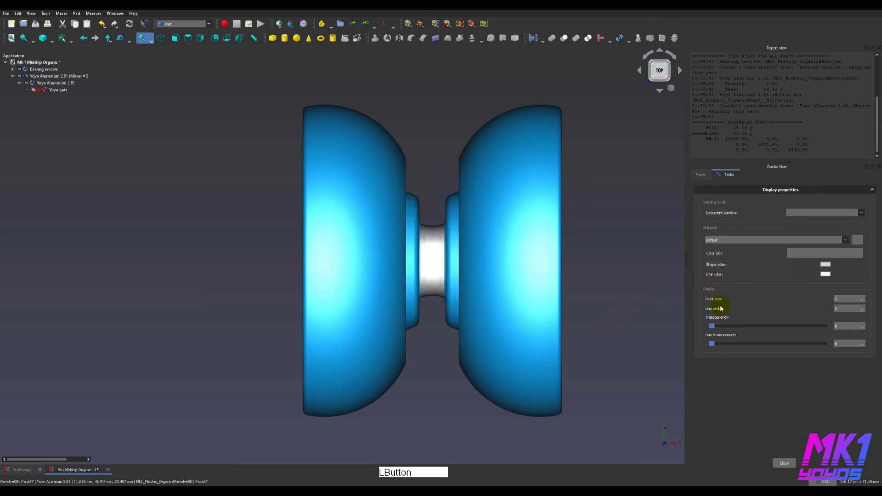
{"action": "left_click", "coordinate": [784, 464]}
{"action": "key", "text": "ctrl+s"}
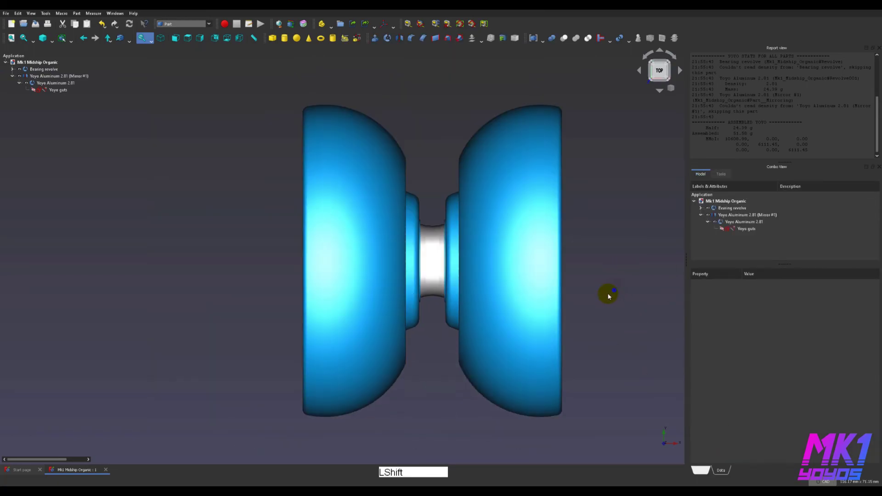
- Open the yo-yo profile sketch and set the radius of the arc between the cup's flat inner face and curved wall to 4 mm
{"action": "right_click_drag", "start_coordinate": [608, 296], "coordinate": [634, 340], "text": "shift"}
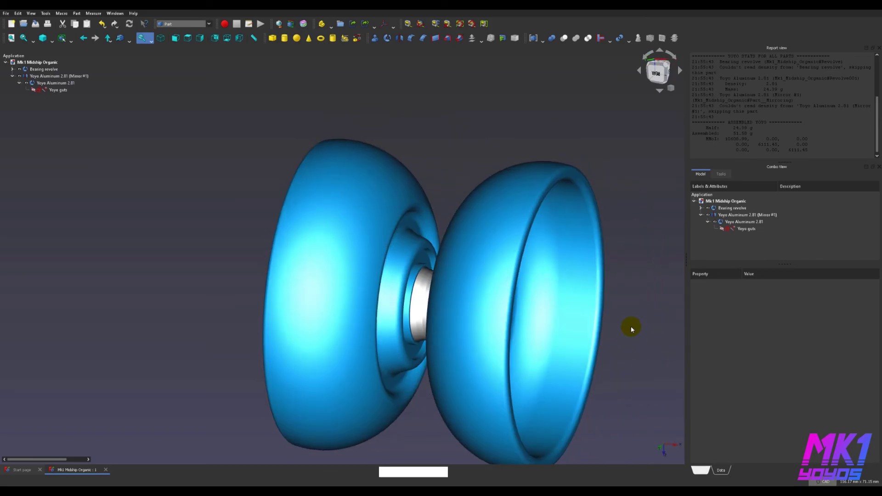
{"action": "scroll", "coordinate": [646, 327], "scroll_direction": "down", "scroll_amount": 3}
{"action": "middle_click_drag", "start_coordinate": [646, 326], "coordinate": [522, 276]}
{"action": "right_click_drag", "start_coordinate": [523, 274], "coordinate": [474, 248], "text": "shift"}
{"action": "double_click", "coordinate": [57, 89]}
{"action": "scroll", "coordinate": [372, 345], "scroll_direction": "up", "scroll_amount": 5}
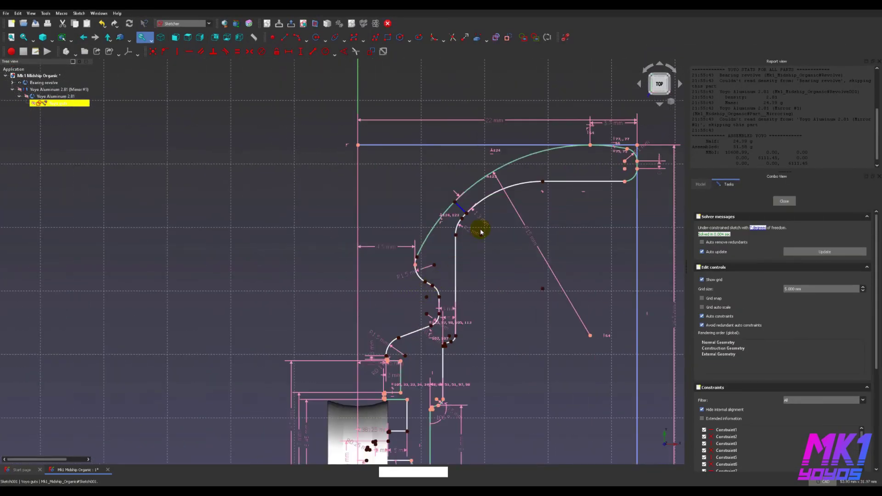
{"action": "scroll", "coordinate": [456, 232], "scroll_direction": "up", "scroll_amount": 4}
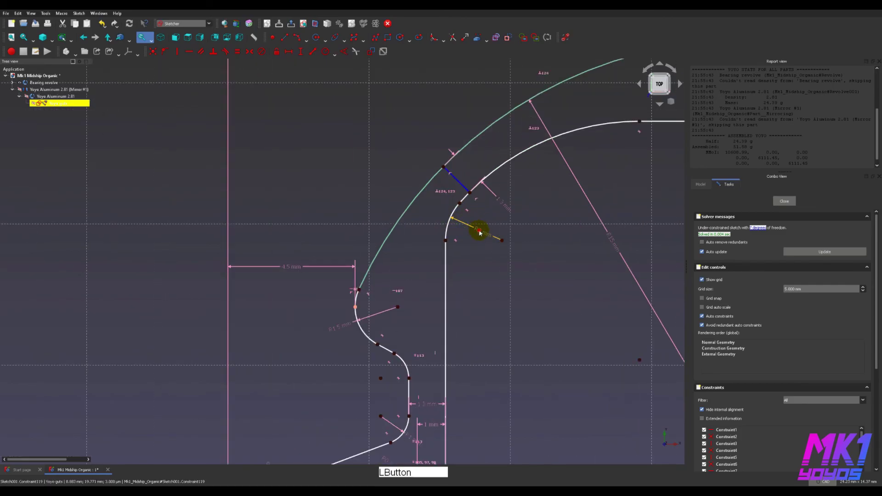
{"action": "double_click", "coordinate": [476, 226]}
{"action": "left_click", "coordinate": [534, 270]}
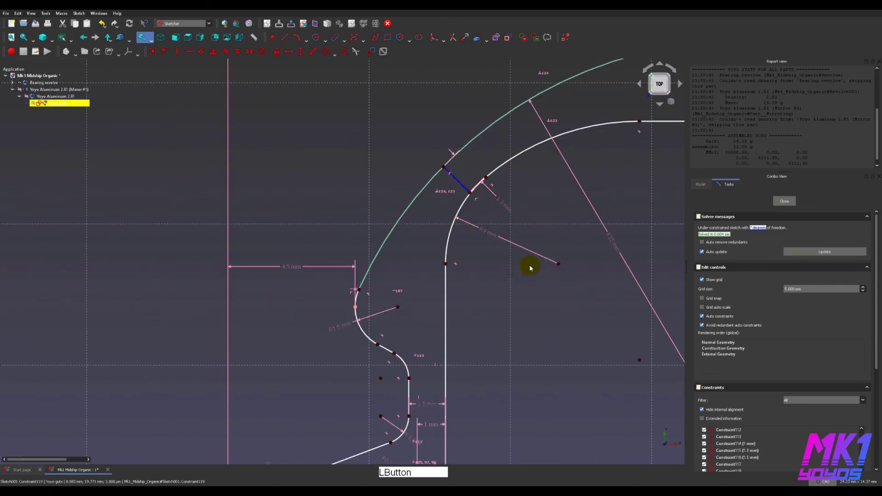
- Move the wall-thickness construction line along the curved wall towards the rim, then save and finish editing the sketch
{"action": "left_click_drag", "start_coordinate": [473, 183], "coordinate": [492, 164]}
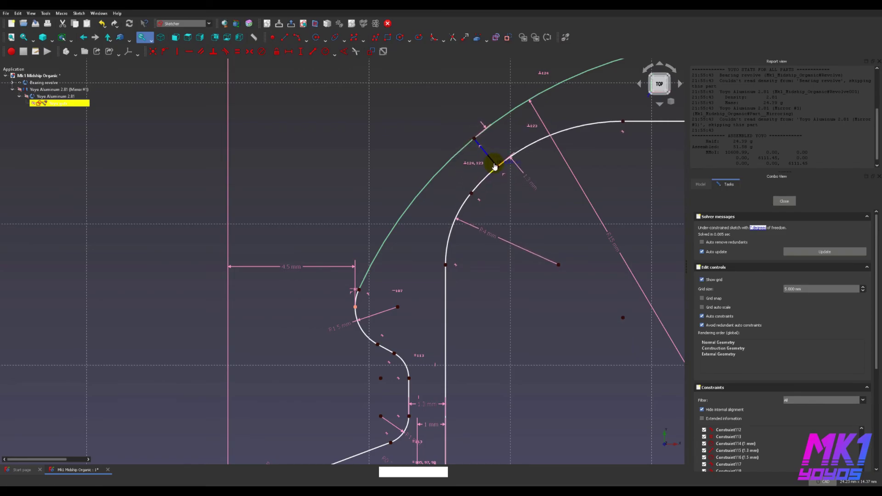
{"action": "left_click", "coordinate": [605, 230]}
{"action": "scroll", "coordinate": [565, 234], "scroll_direction": "down", "scroll_amount": 2}
{"action": "middle_click_drag", "start_coordinate": [565, 229], "coordinate": [462, 251]}
{"action": "left_click", "coordinate": [520, 219]}
{"action": "key", "text": "ctrl+s"}
{"action": "left_click", "coordinate": [787, 201]}
- Inspect the reshaped cup and outer wall from several angles and save the document
{"action": "left_click", "coordinate": [557, 235]}
{"action": "right_click_drag", "start_coordinate": [580, 265], "coordinate": [472, 252], "text": "shift"}
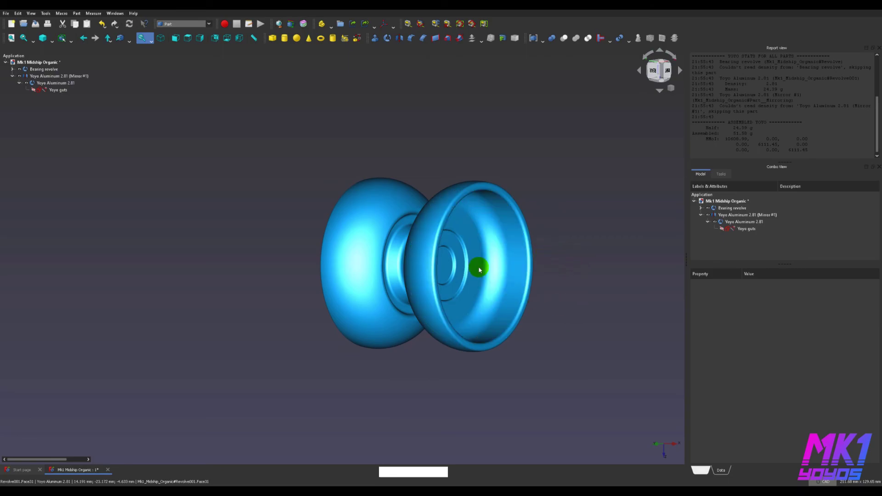
{"action": "scroll", "coordinate": [570, 291], "scroll_direction": "up", "scroll_amount": 5}
{"action": "right_click_drag", "start_coordinate": [622, 335], "coordinate": [810, 397], "text": "shift"}
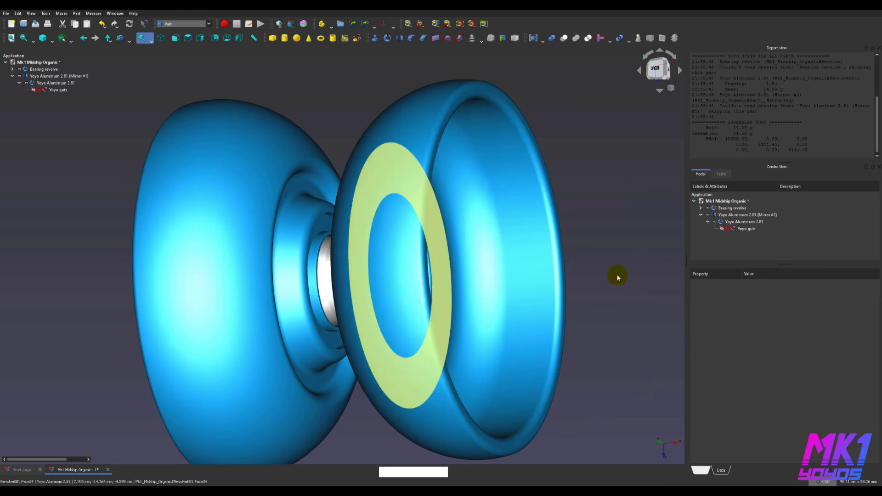
{"action": "scroll", "coordinate": [606, 275], "scroll_direction": "down", "scroll_amount": 3}
{"action": "middle_click_drag", "start_coordinate": [616, 272], "coordinate": [621, 231]}
{"action": "key", "text": "ctrl+s"}
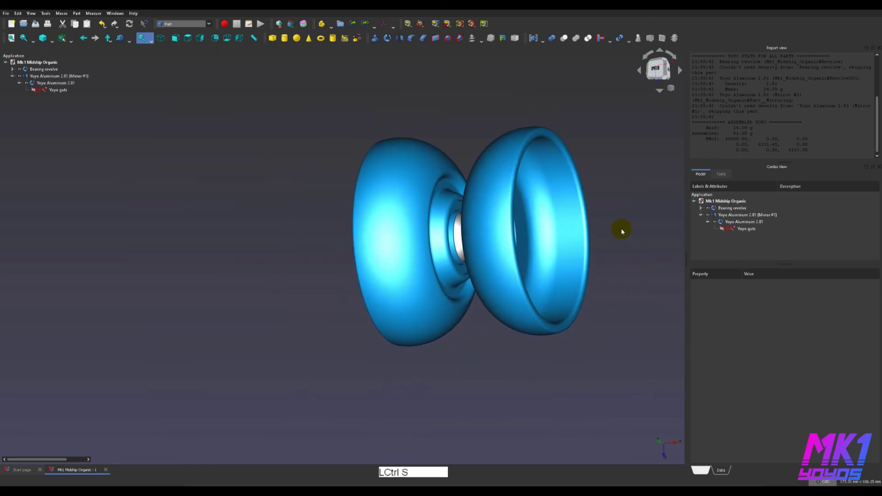
- Examine the whole yo-yo from isometric and rotated views, ending with isometric view centred in the window
{"action": "left_click", "coordinate": [635, 171]}
{"action": "key", "text": "0"}
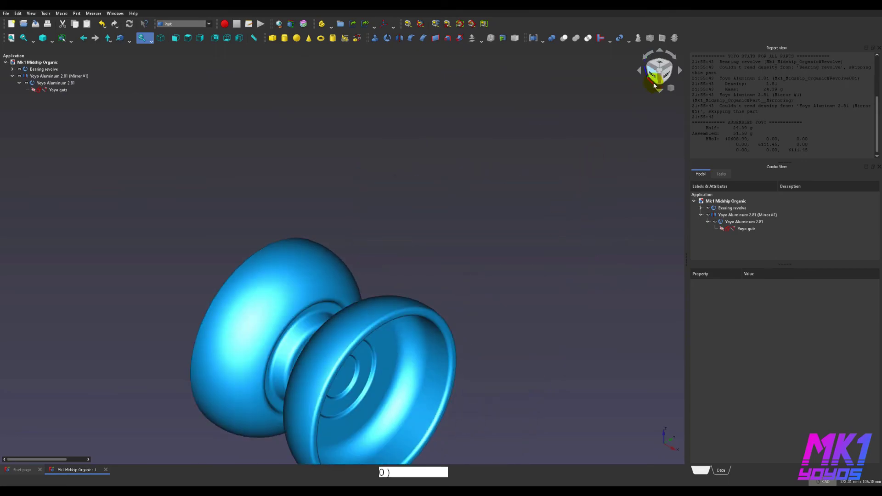
{"action": "left_click", "coordinate": [670, 88]}
{"action": "left_click", "coordinate": [680, 100]}
{"action": "middle_click_drag", "start_coordinate": [494, 237], "coordinate": [688, 88]}
{"action": "scroll", "coordinate": [580, 145], "scroll_direction": "down", "scroll_amount": 3}
{"action": "left_click_drag", "start_coordinate": [688, 88], "coordinate": [674, 105]}
{"action": "middle_click_drag", "start_coordinate": [603, 139], "coordinate": [613, 169]}
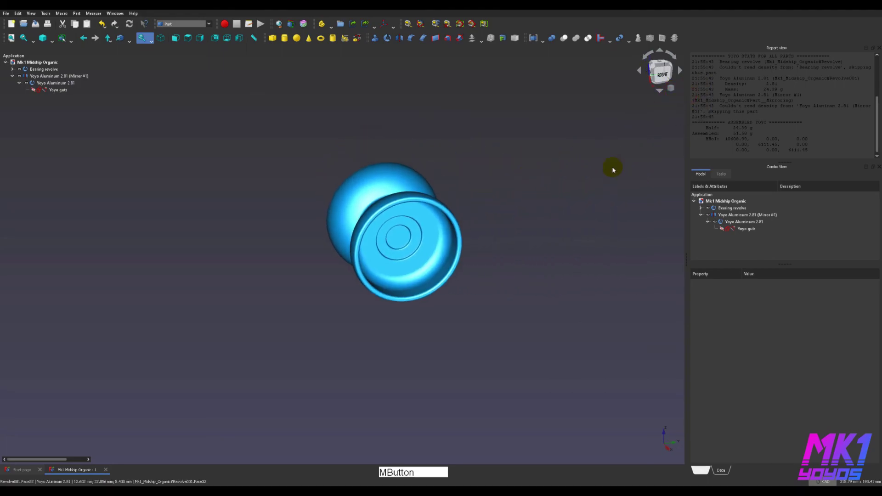
{"action": "left_click", "coordinate": [584, 181]}
{"action": "key", "text": "0"}
{"action": "scroll", "coordinate": [503, 182], "scroll_direction": "up", "scroll_amount": 3}
{"action": "middle_click_drag", "start_coordinate": [488, 188], "coordinate": [569, 180]}
- Display the yo-yo in the Hidden Line draw style and look at it from the top
{"action": "key", "text": "v"}
{"action": "key", "text": "5"}
{"action": "key", "text": "v"}
{"action": "key", "text": "4"}
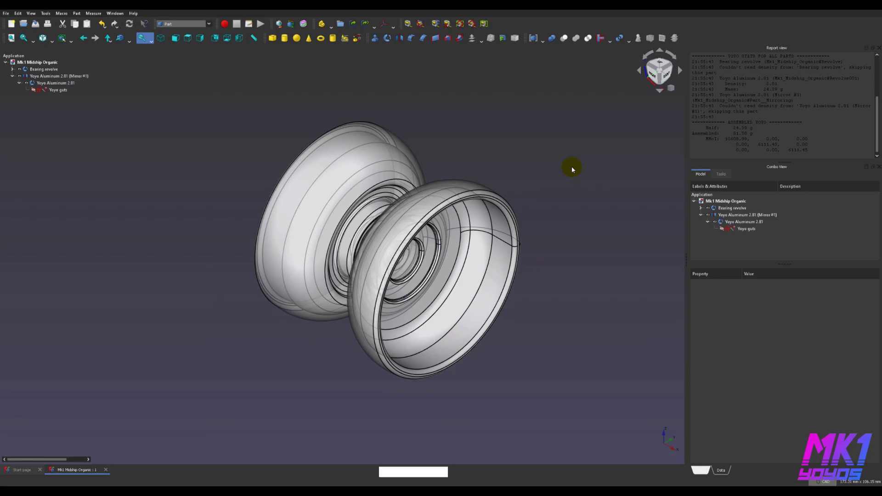
{"action": "left_click", "coordinate": [658, 72]}
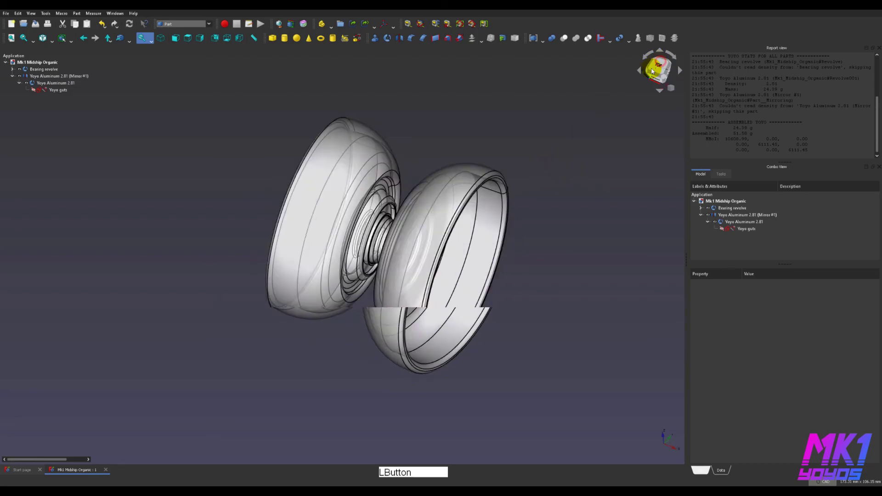
{"action": "middle_click_drag", "start_coordinate": [514, 126], "coordinate": [569, 153]}
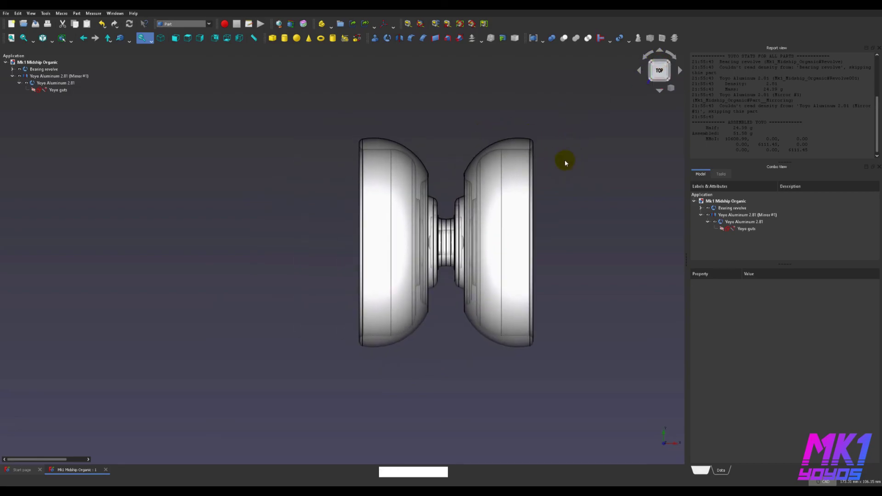
{"action": "scroll", "coordinate": [564, 159], "scroll_direction": "up", "scroll_amount": 1}
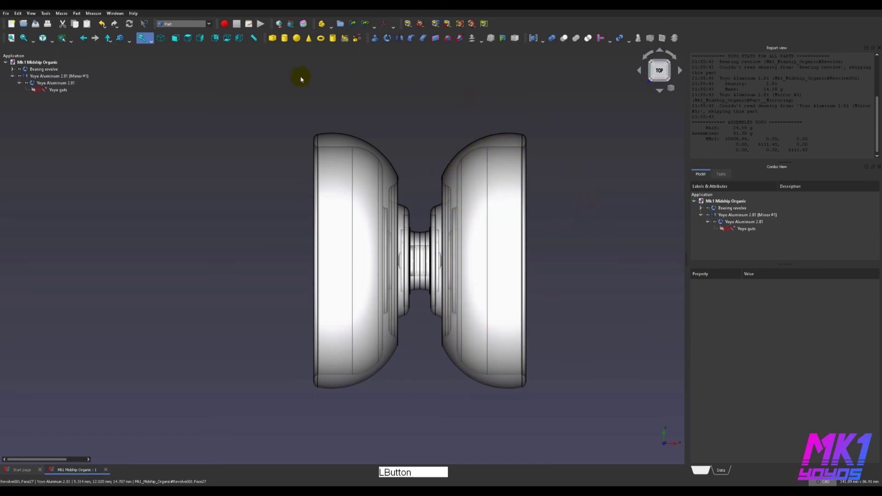
- Toggle the revolves to half rotation to show the yo-yo's cross-section from the top, and save the document
{"action": "left_click", "coordinate": [291, 24]}
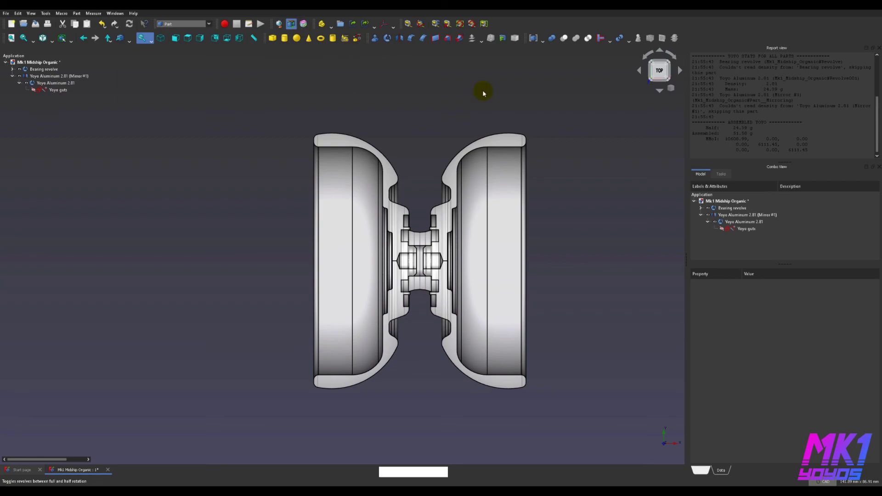
{"action": "left_click", "coordinate": [587, 169]}
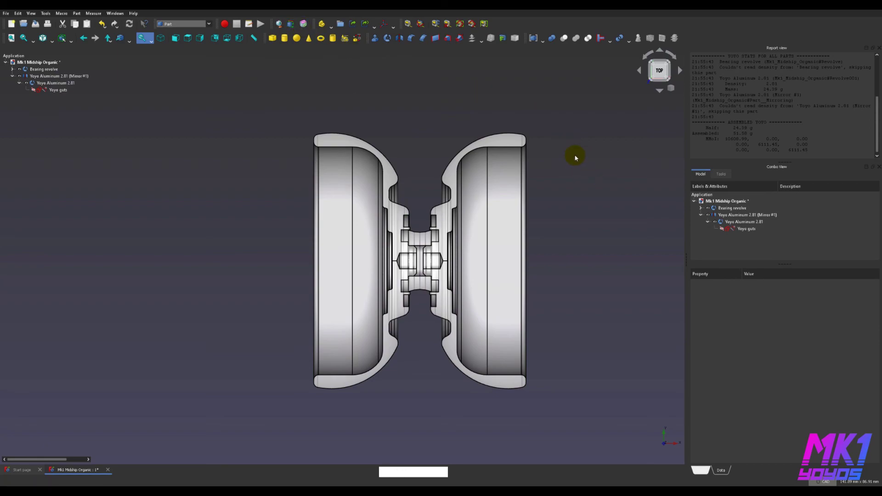
{"action": "left_click", "coordinate": [794, 116]}
{"action": "middle_click_drag", "start_coordinate": [608, 249], "coordinate": [641, 258]}
{"action": "left_click", "coordinate": [631, 173]}
{"action": "key", "text": "ctrl+s"}
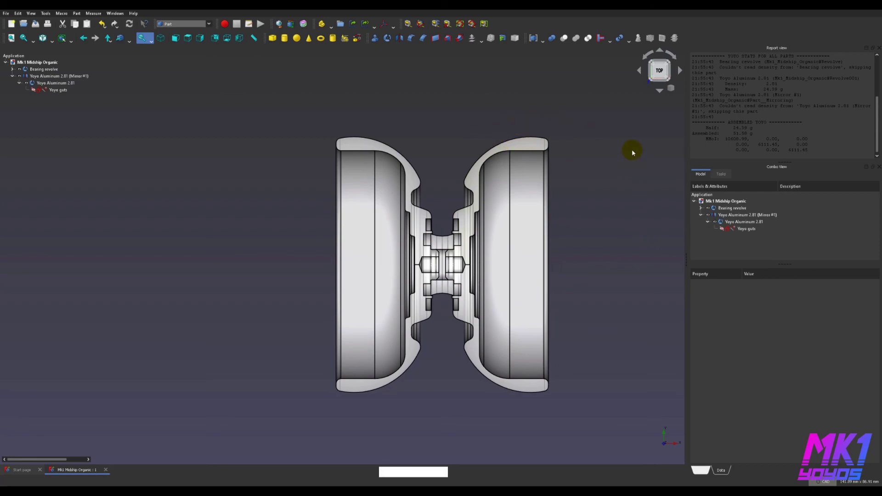